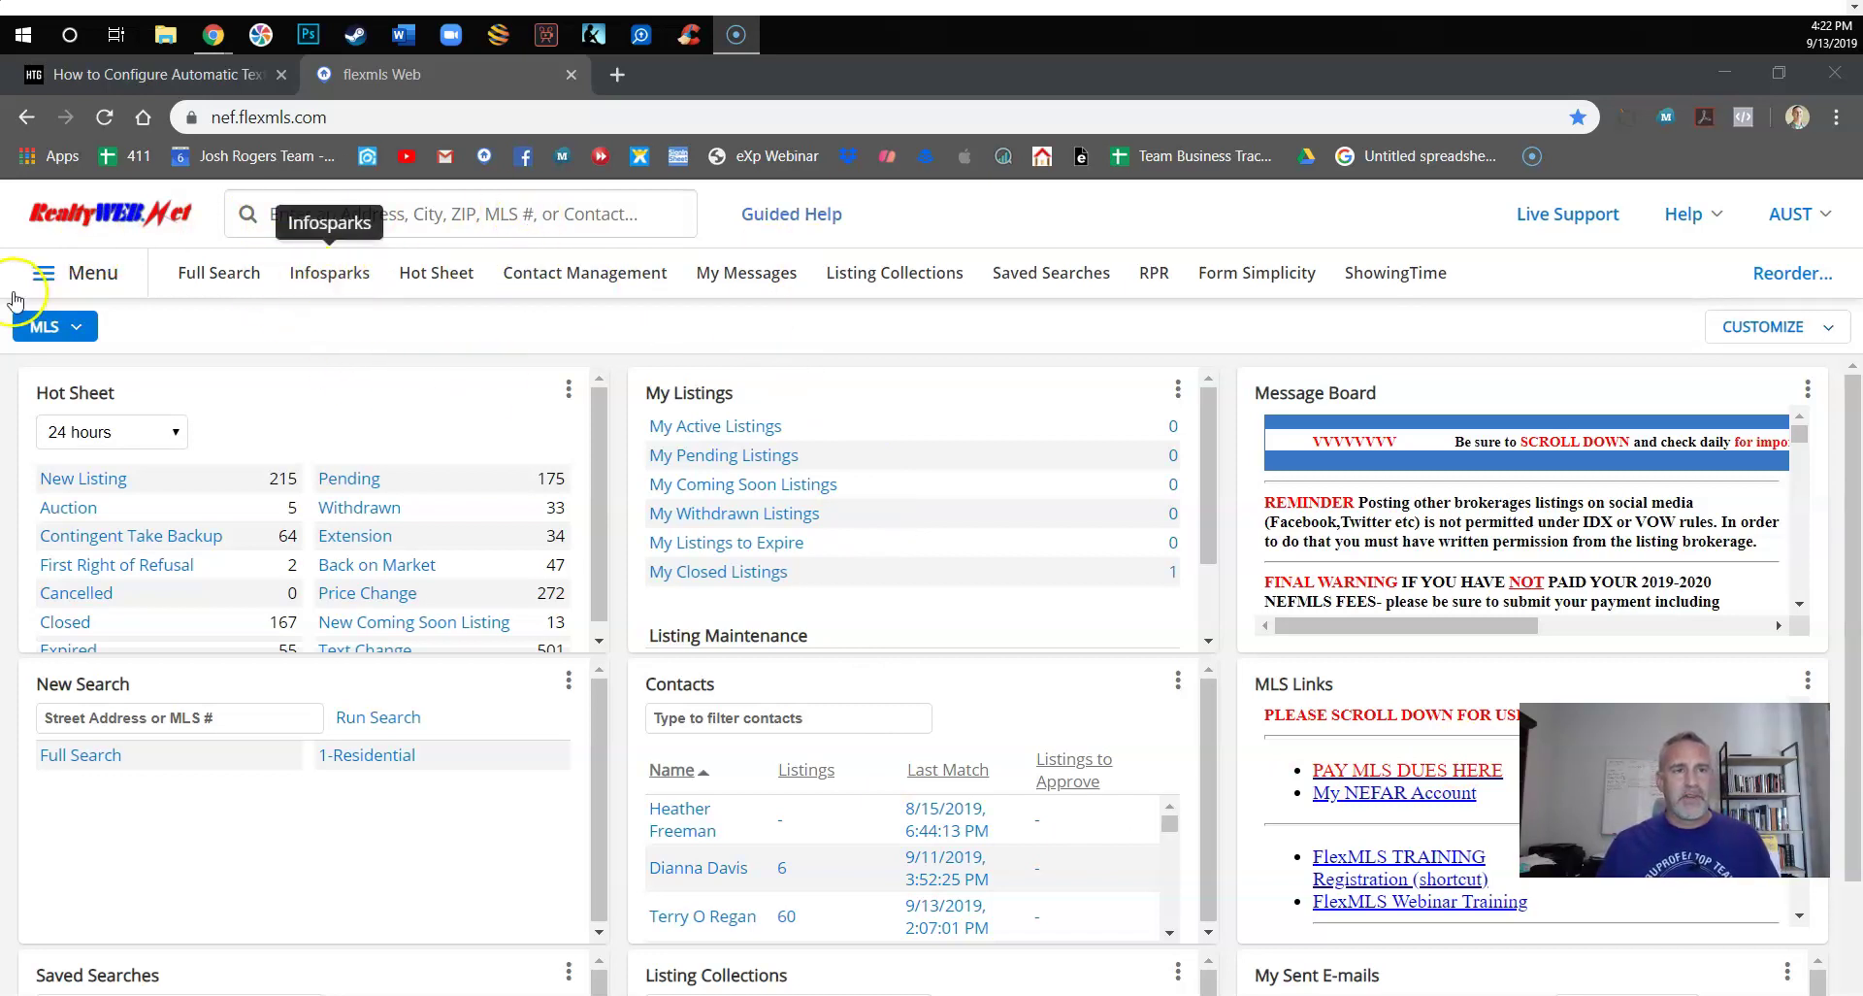
- Open the full site menu and look through its categories of MLS functions, applications, statistics and preferences
{"action": "left_click", "coordinate": [47, 273]}
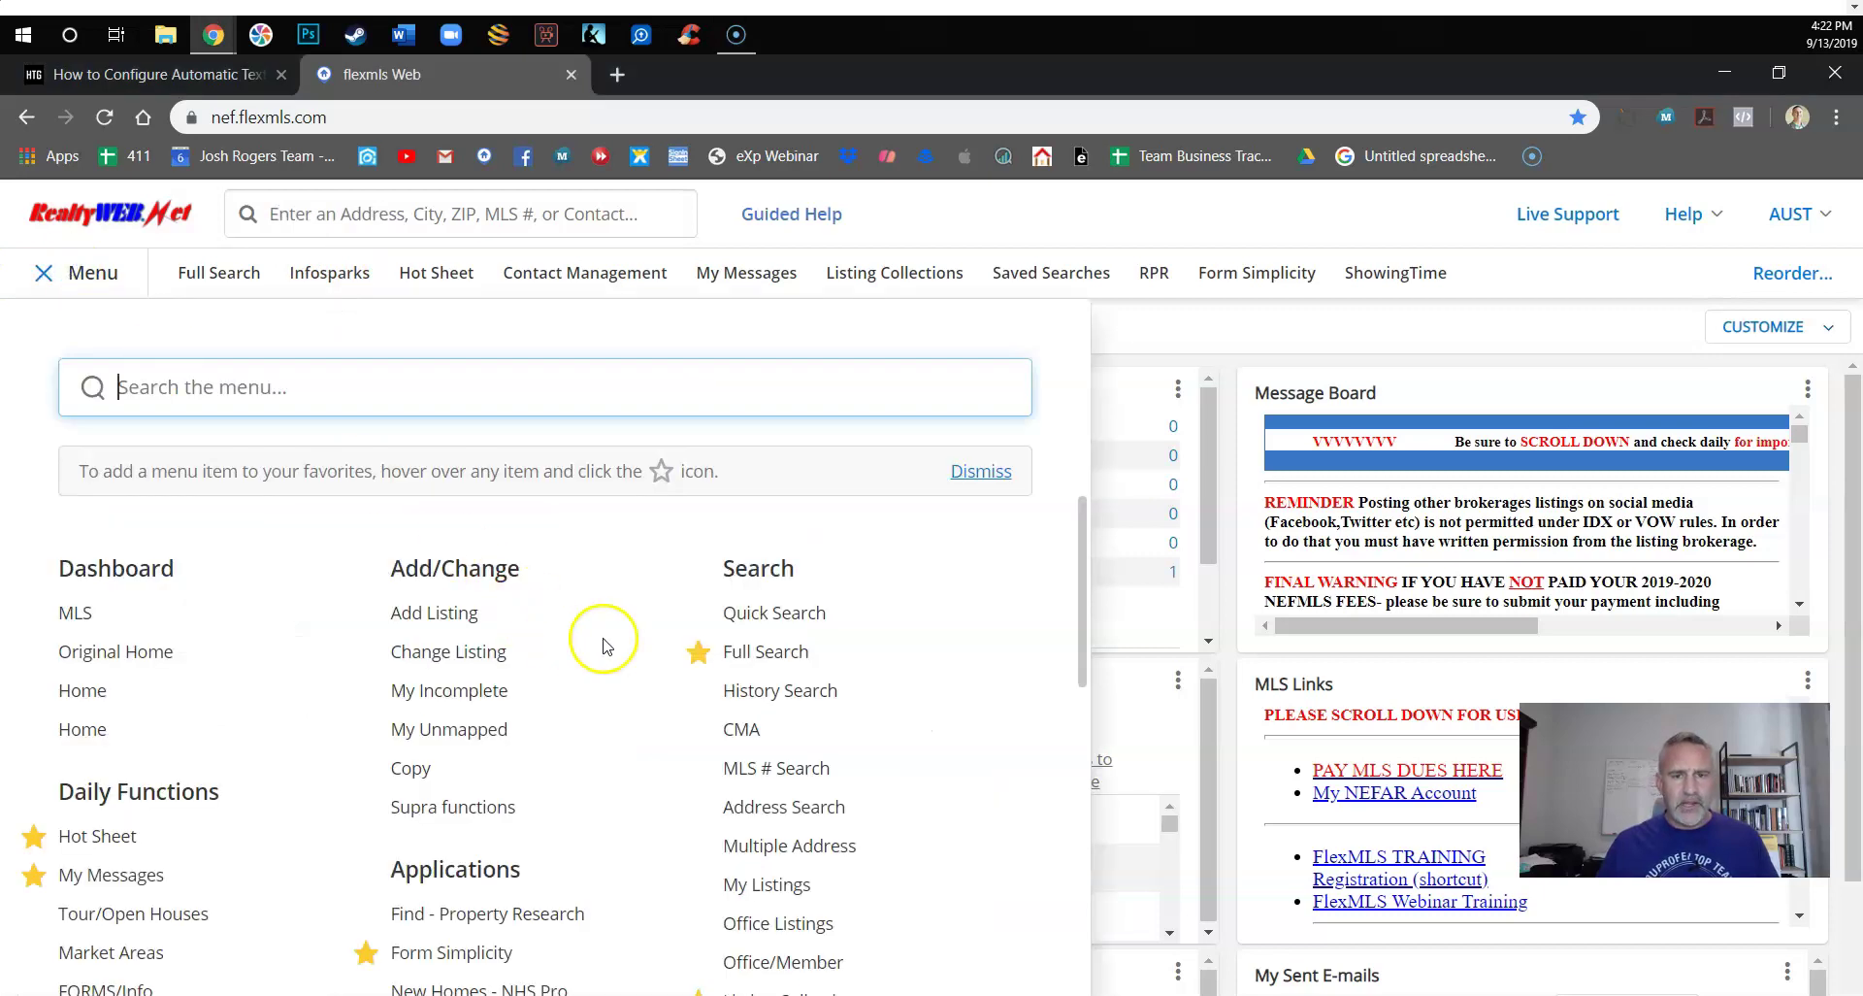
{"action": "scroll", "coordinate": [583, 636], "scroll_direction": "down", "scroll_amount": 5}
{"action": "scroll", "coordinate": [636, 738], "scroll_direction": "down", "scroll_amount": 2}
{"action": "scroll", "coordinate": [621, 742], "scroll_direction": "up", "scroll_amount": 10}
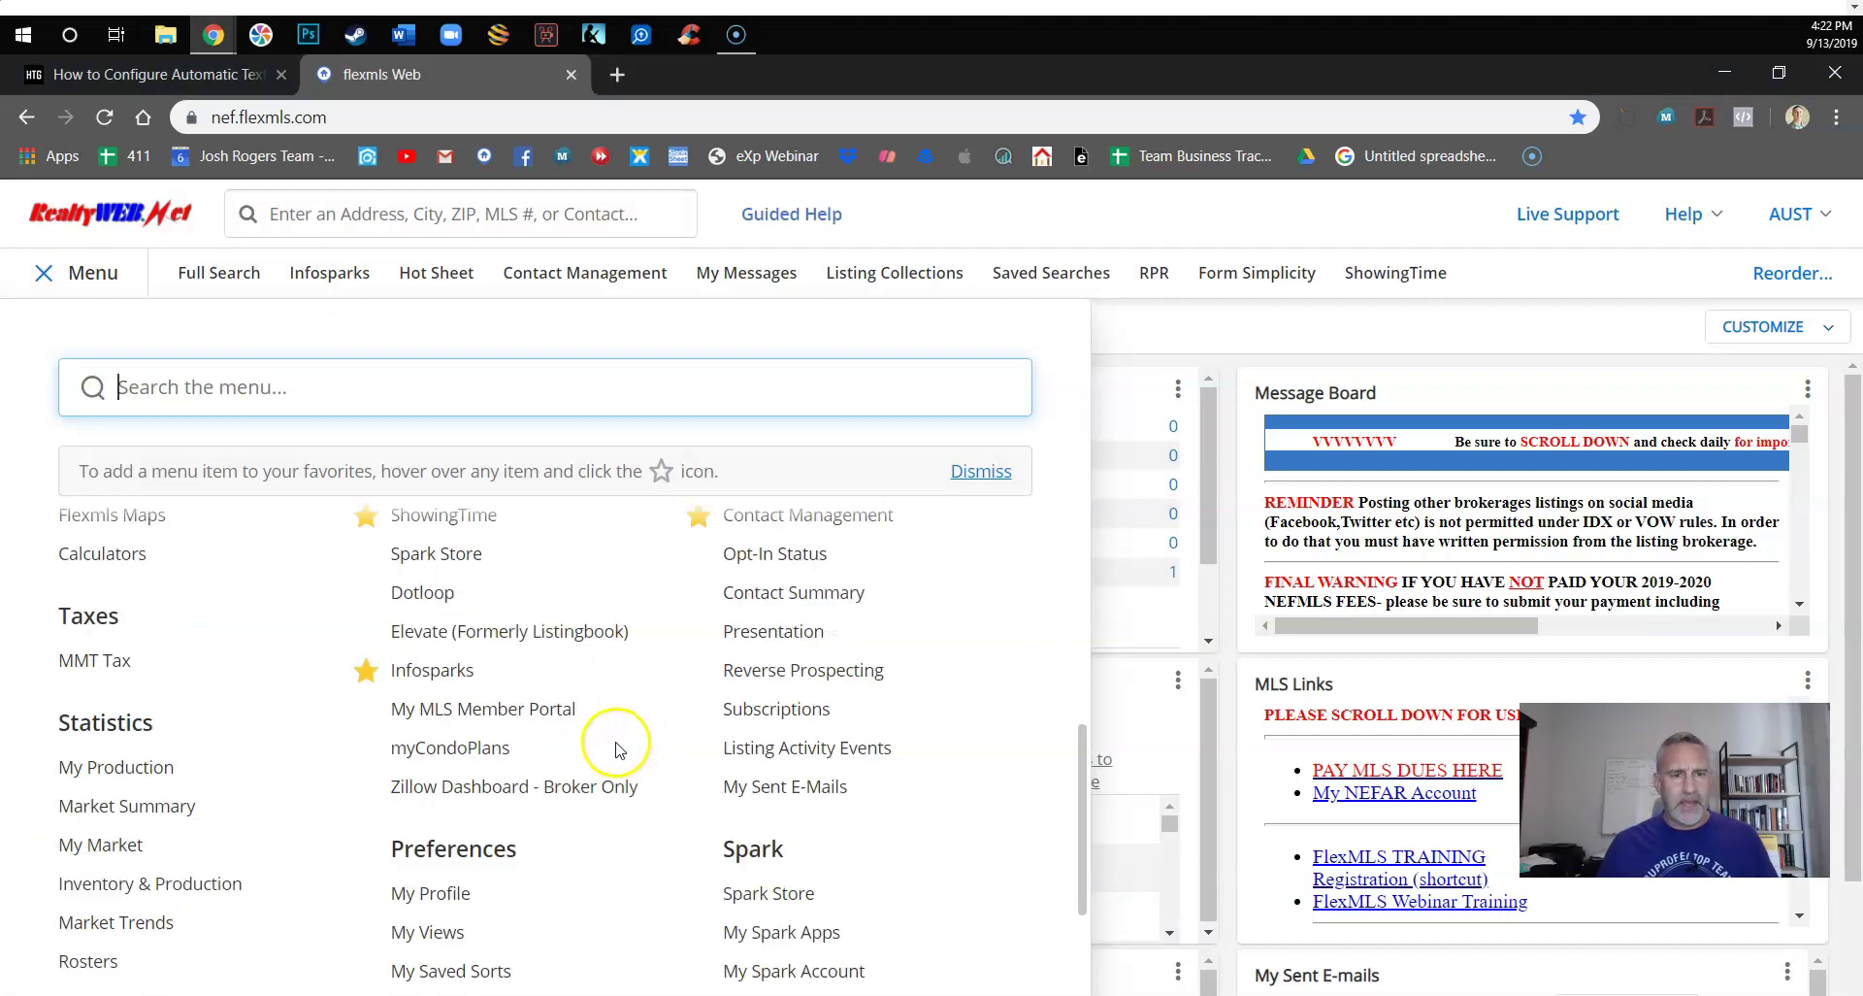
{"action": "scroll", "coordinate": [272, 723], "scroll_direction": "down", "scroll_amount": 5}
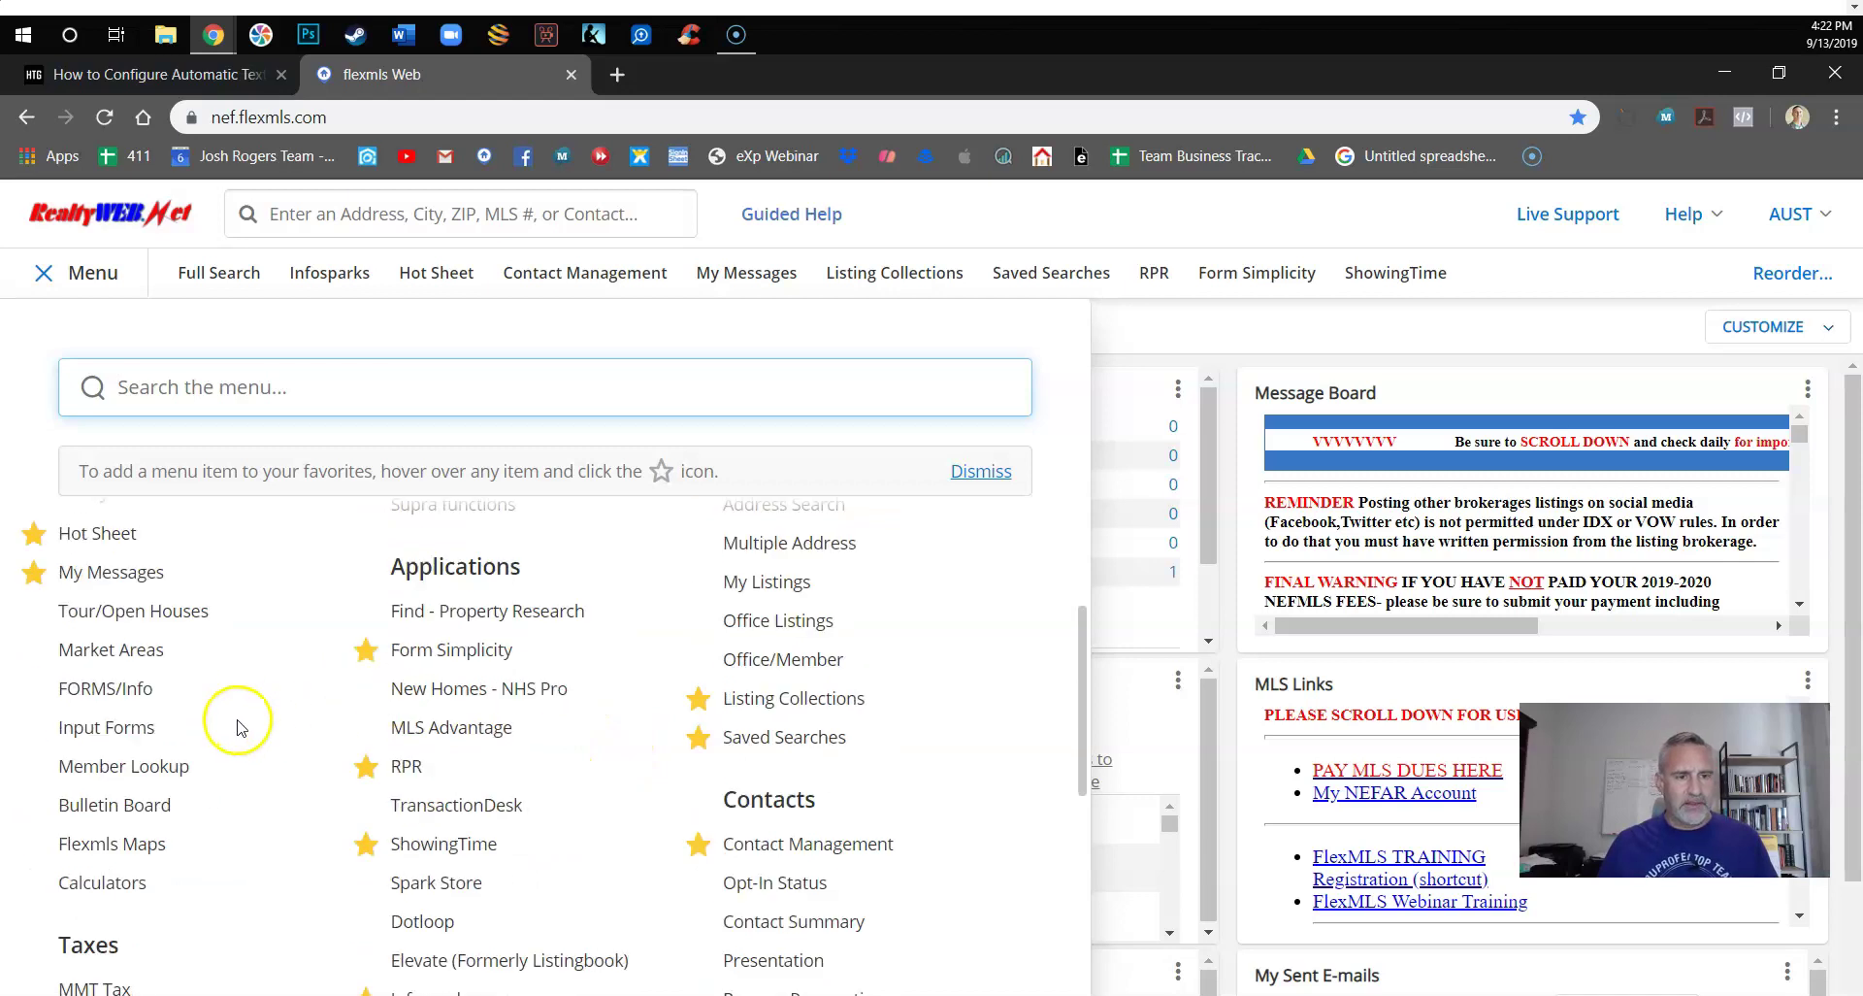
{"action": "scroll", "coordinate": [260, 767], "scroll_direction": "down", "scroll_amount": 3}
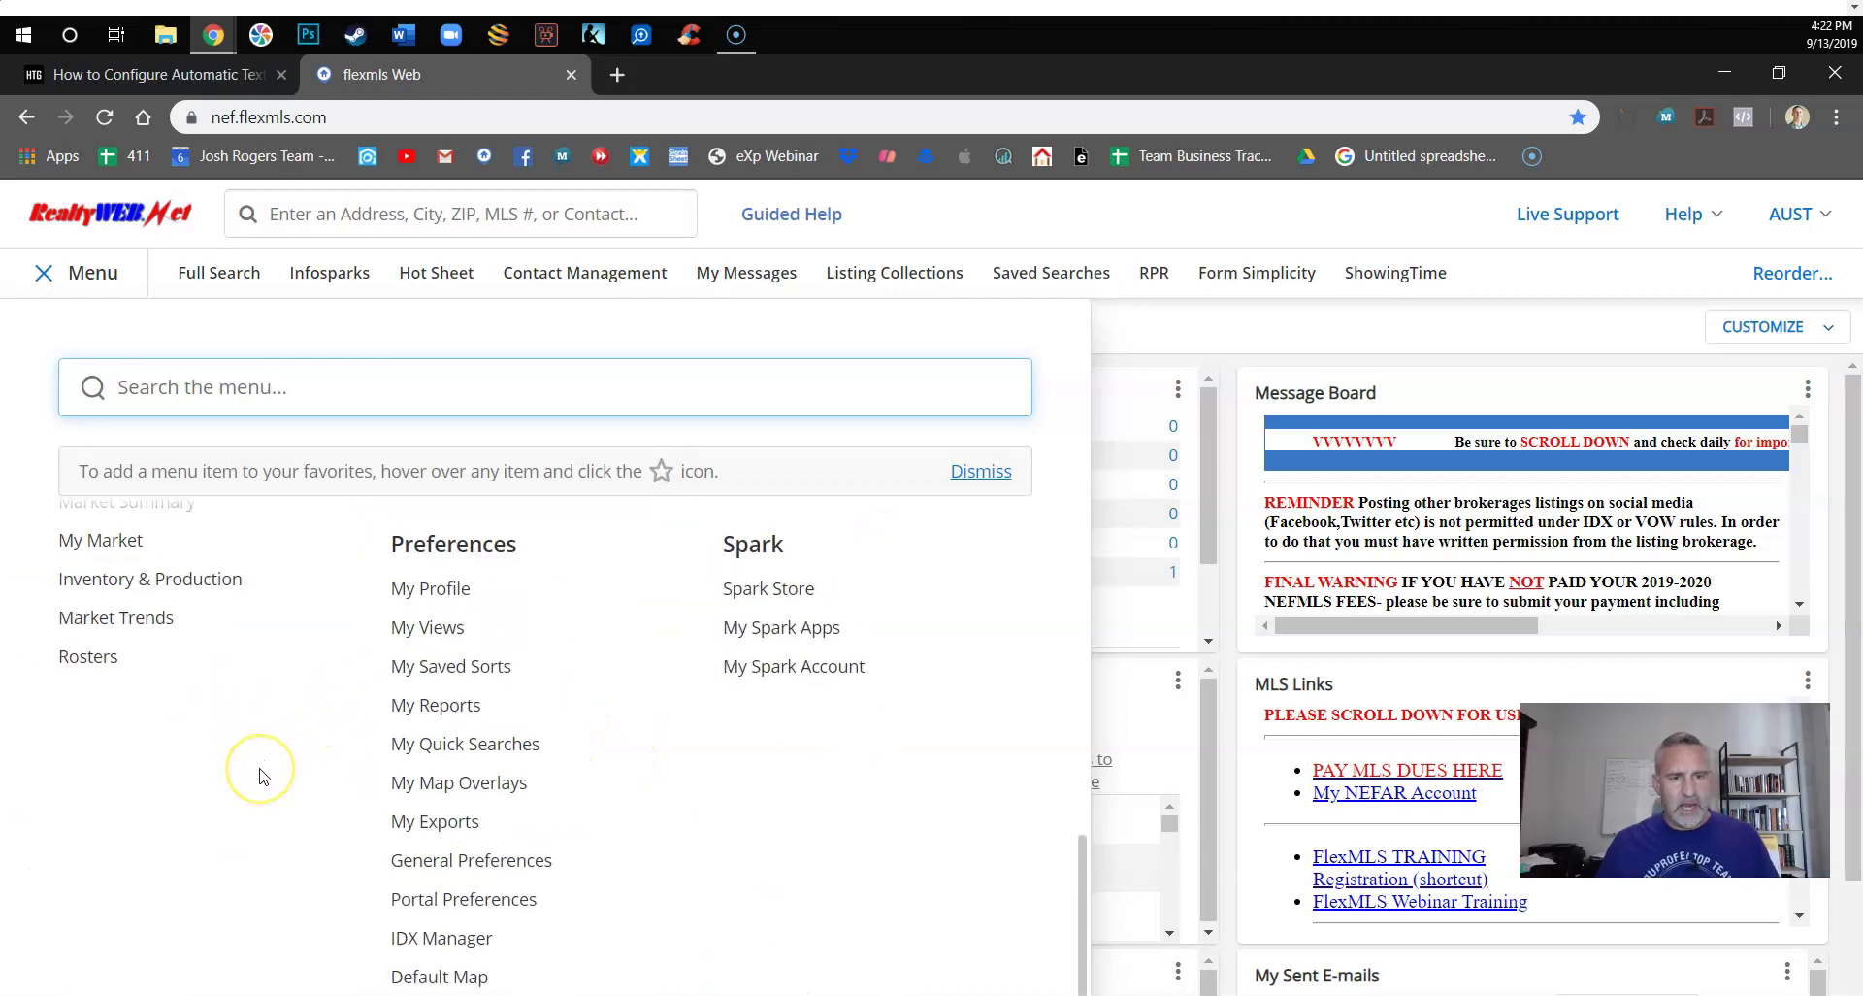
{"action": "scroll", "coordinate": [260, 774], "scroll_direction": "up", "scroll_amount": 10}
{"action": "scroll", "coordinate": [260, 773], "scroll_direction": "down", "scroll_amount": 9}
{"action": "scroll", "coordinate": [494, 829], "scroll_direction": "up", "scroll_amount": 3}
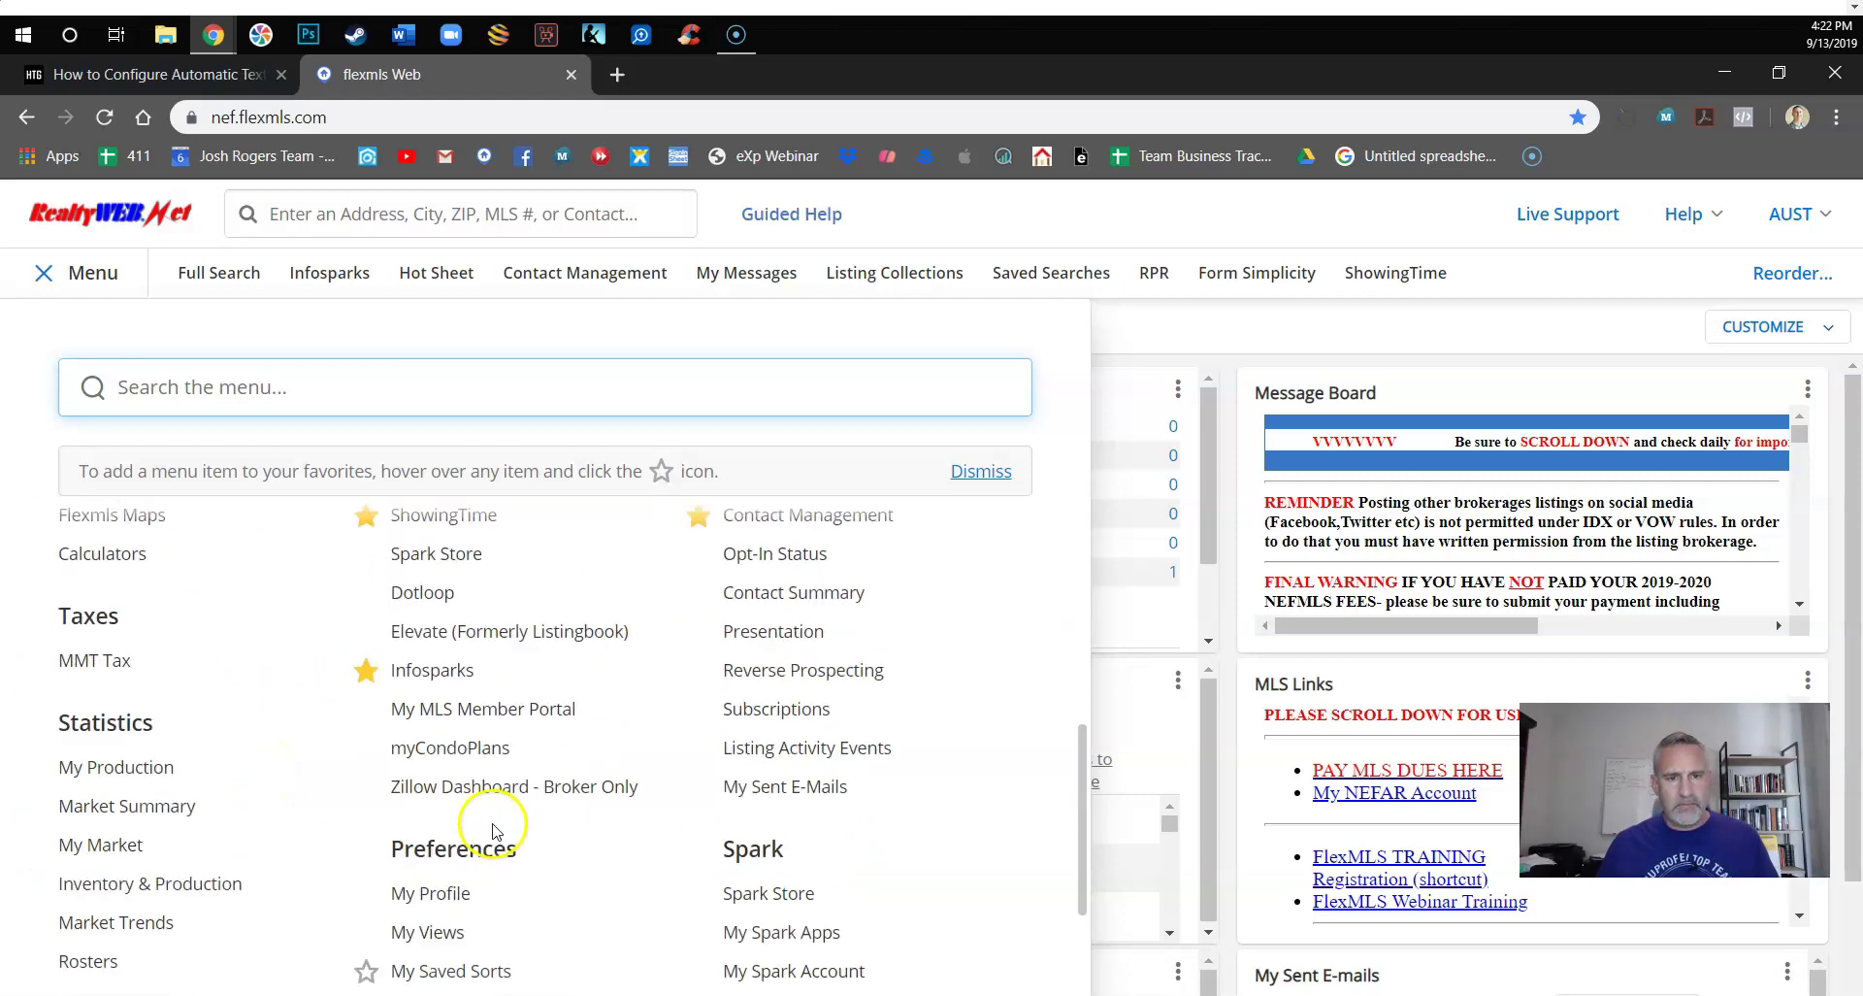
{"action": "scroll", "coordinate": [495, 830], "scroll_direction": "up", "scroll_amount": 3}
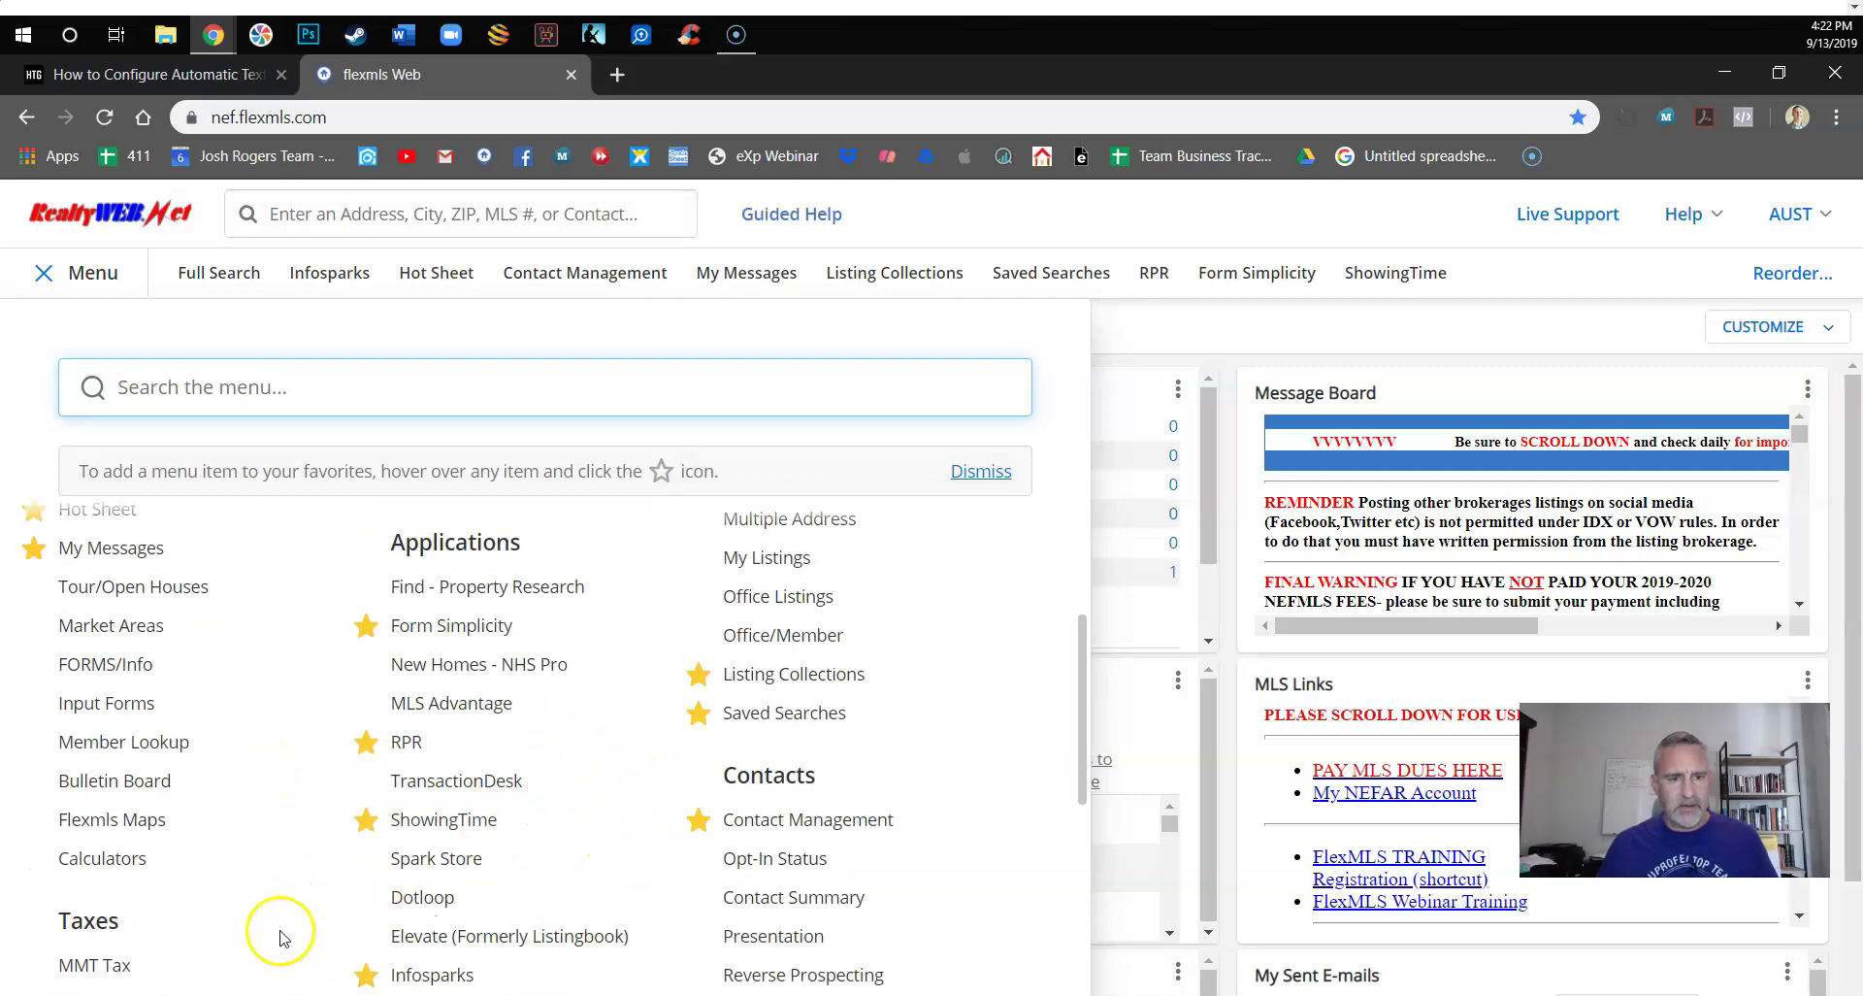
- Remove Infosparks under Applications from the favorites and add it back as a favorite
{"action": "scroll", "coordinate": [280, 933], "scroll_direction": "down", "scroll_amount": 2}
{"action": "left_click", "coordinate": [367, 825]}
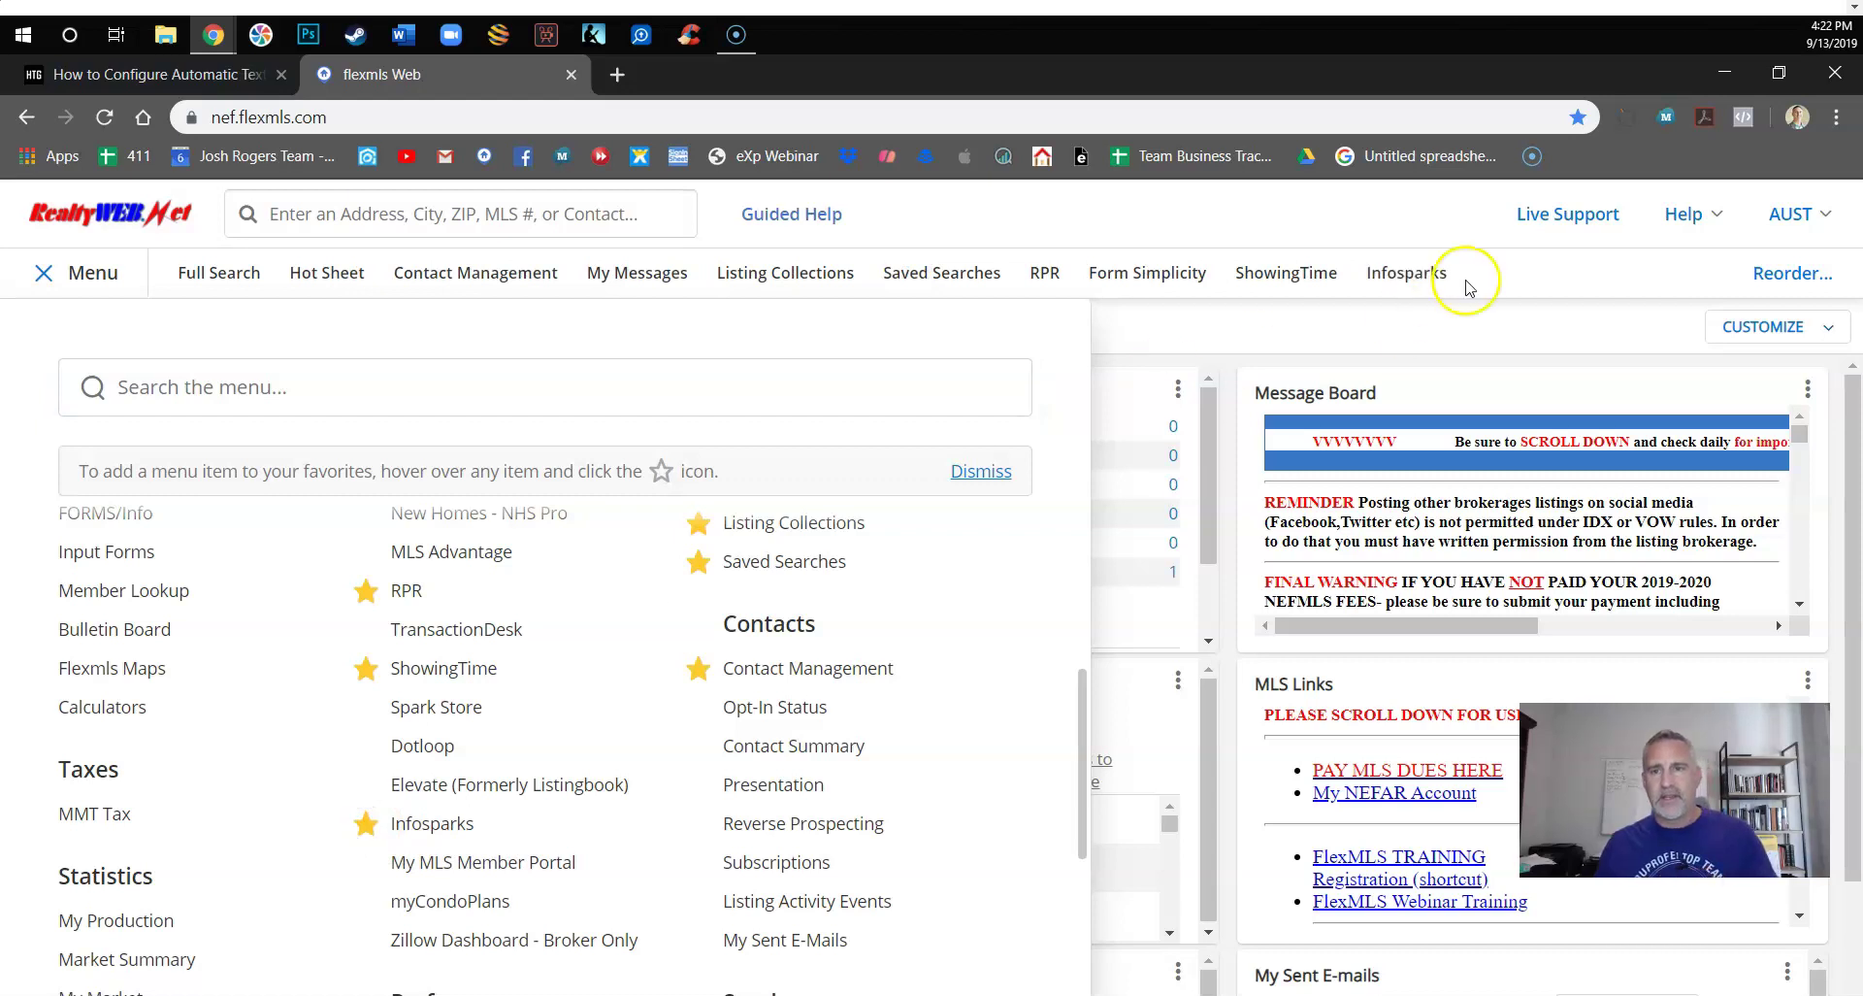
{"action": "left_click", "coordinate": [367, 825]}
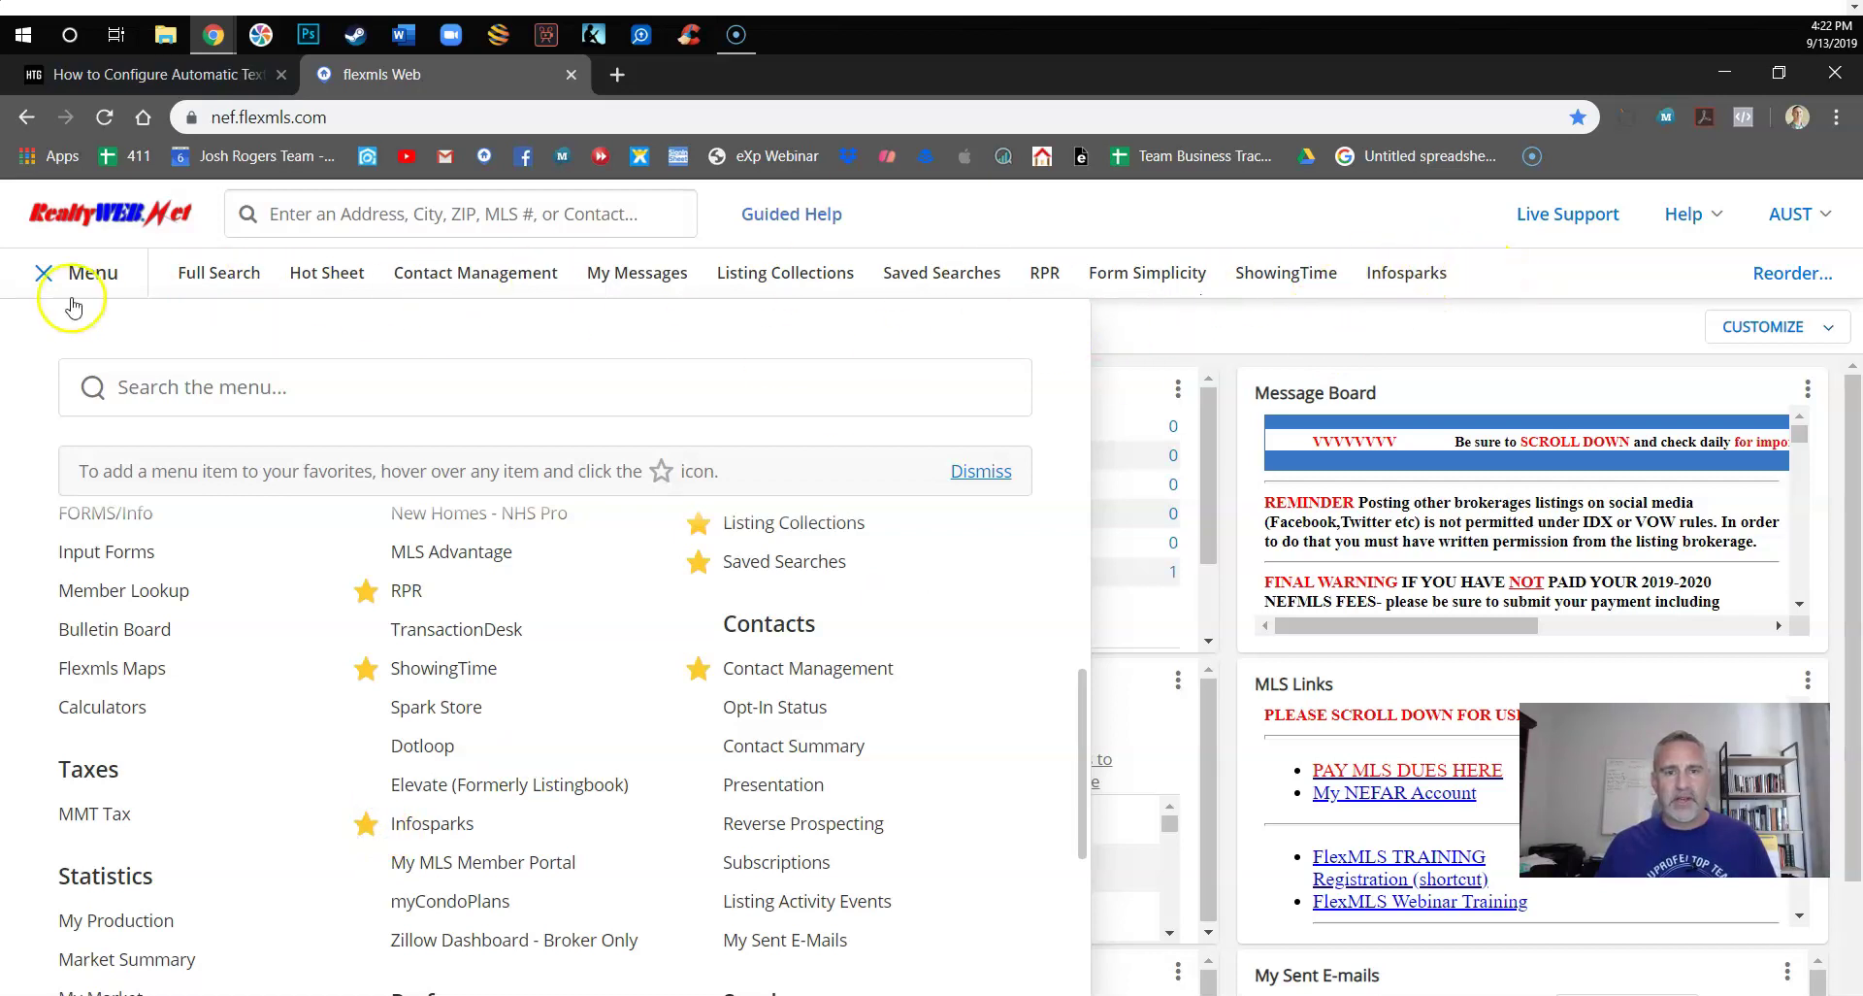
- Close the full menu and open Infosparks from the favorites
{"action": "mouse_move", "coordinate": [555, 808]}
{"action": "scroll", "coordinate": [562, 795], "scroll_direction": "up", "scroll_amount": 5}
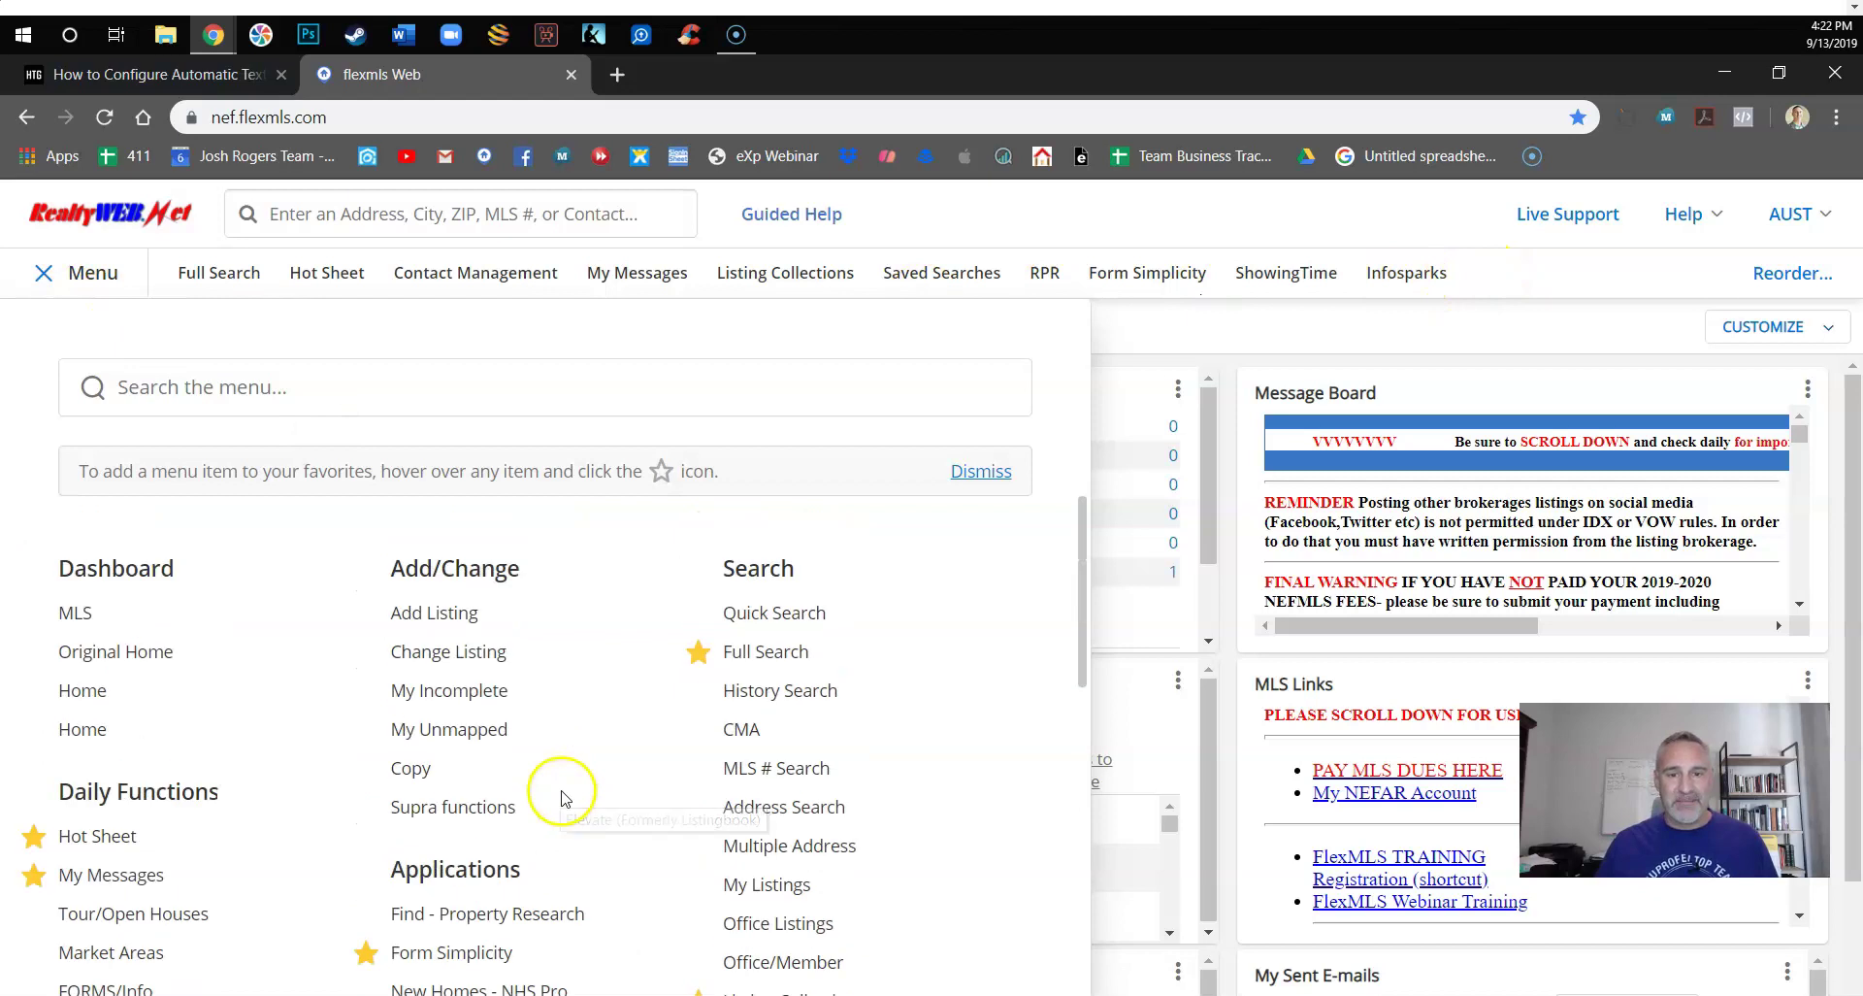
{"action": "scroll", "coordinate": [575, 747], "scroll_direction": "down", "scroll_amount": 10}
{"action": "scroll", "coordinate": [577, 752], "scroll_direction": "up", "scroll_amount": 10}
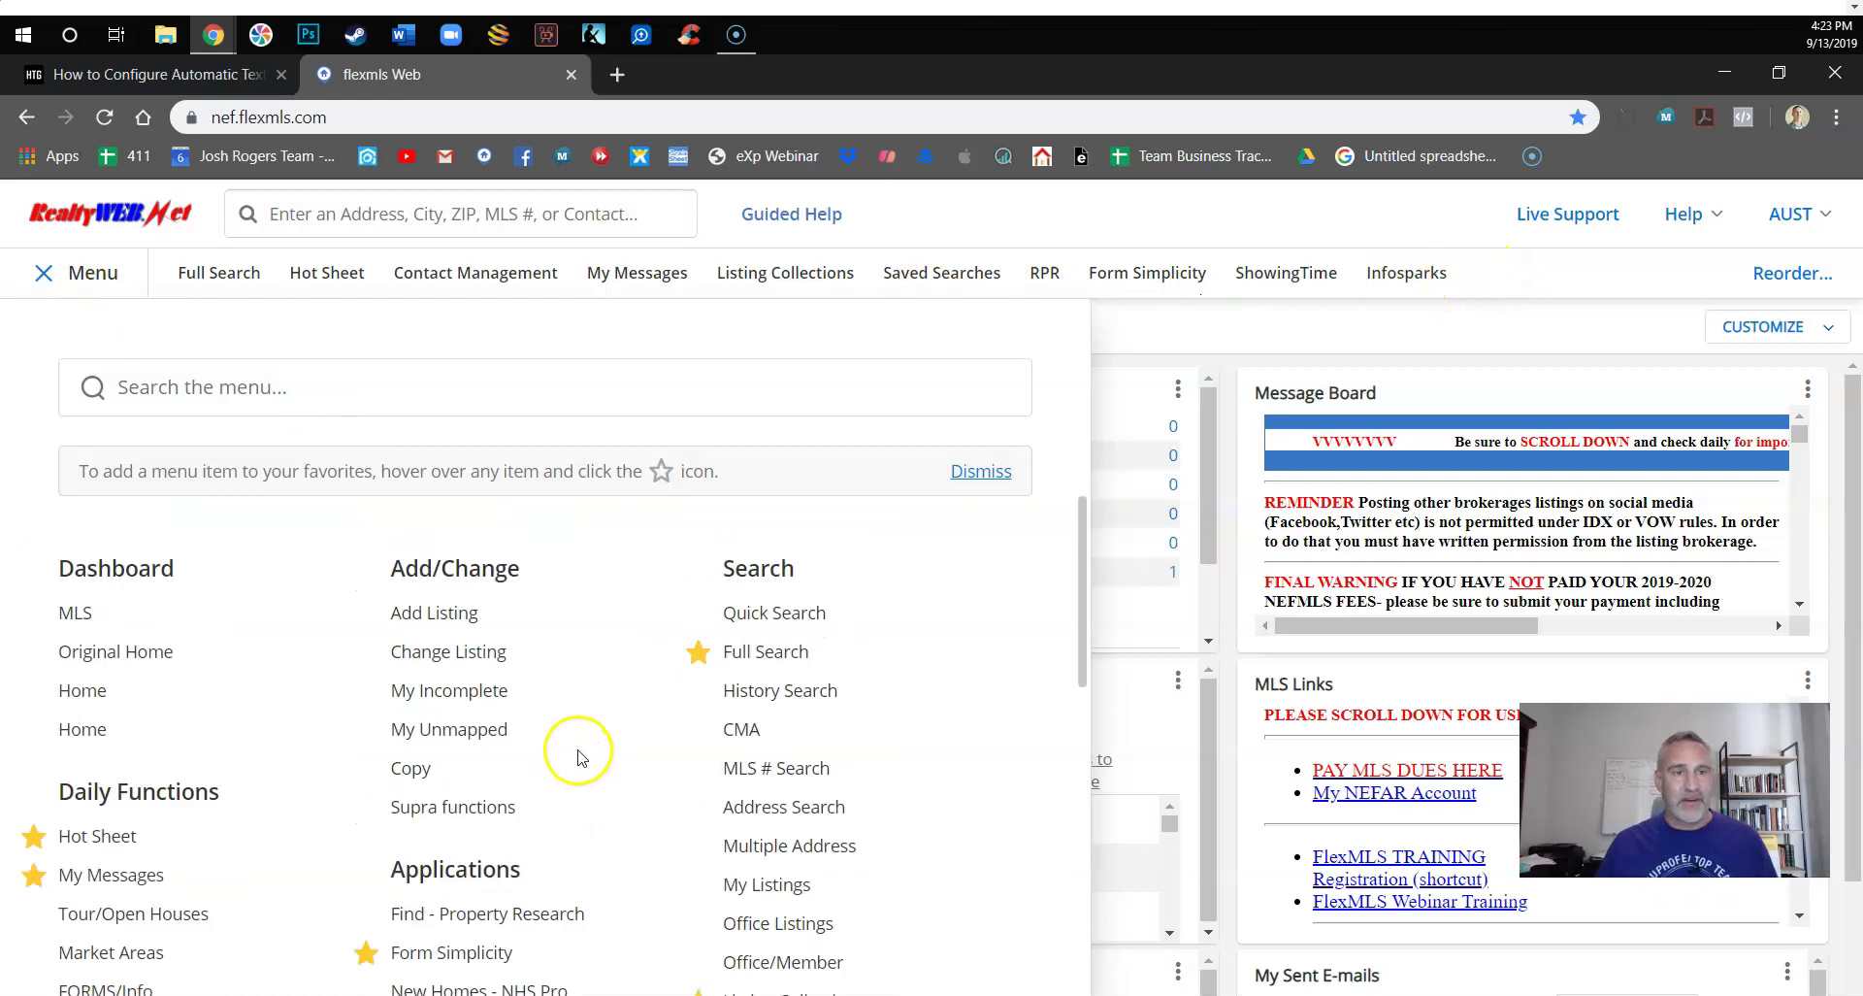
{"action": "left_click", "coordinate": [41, 283]}
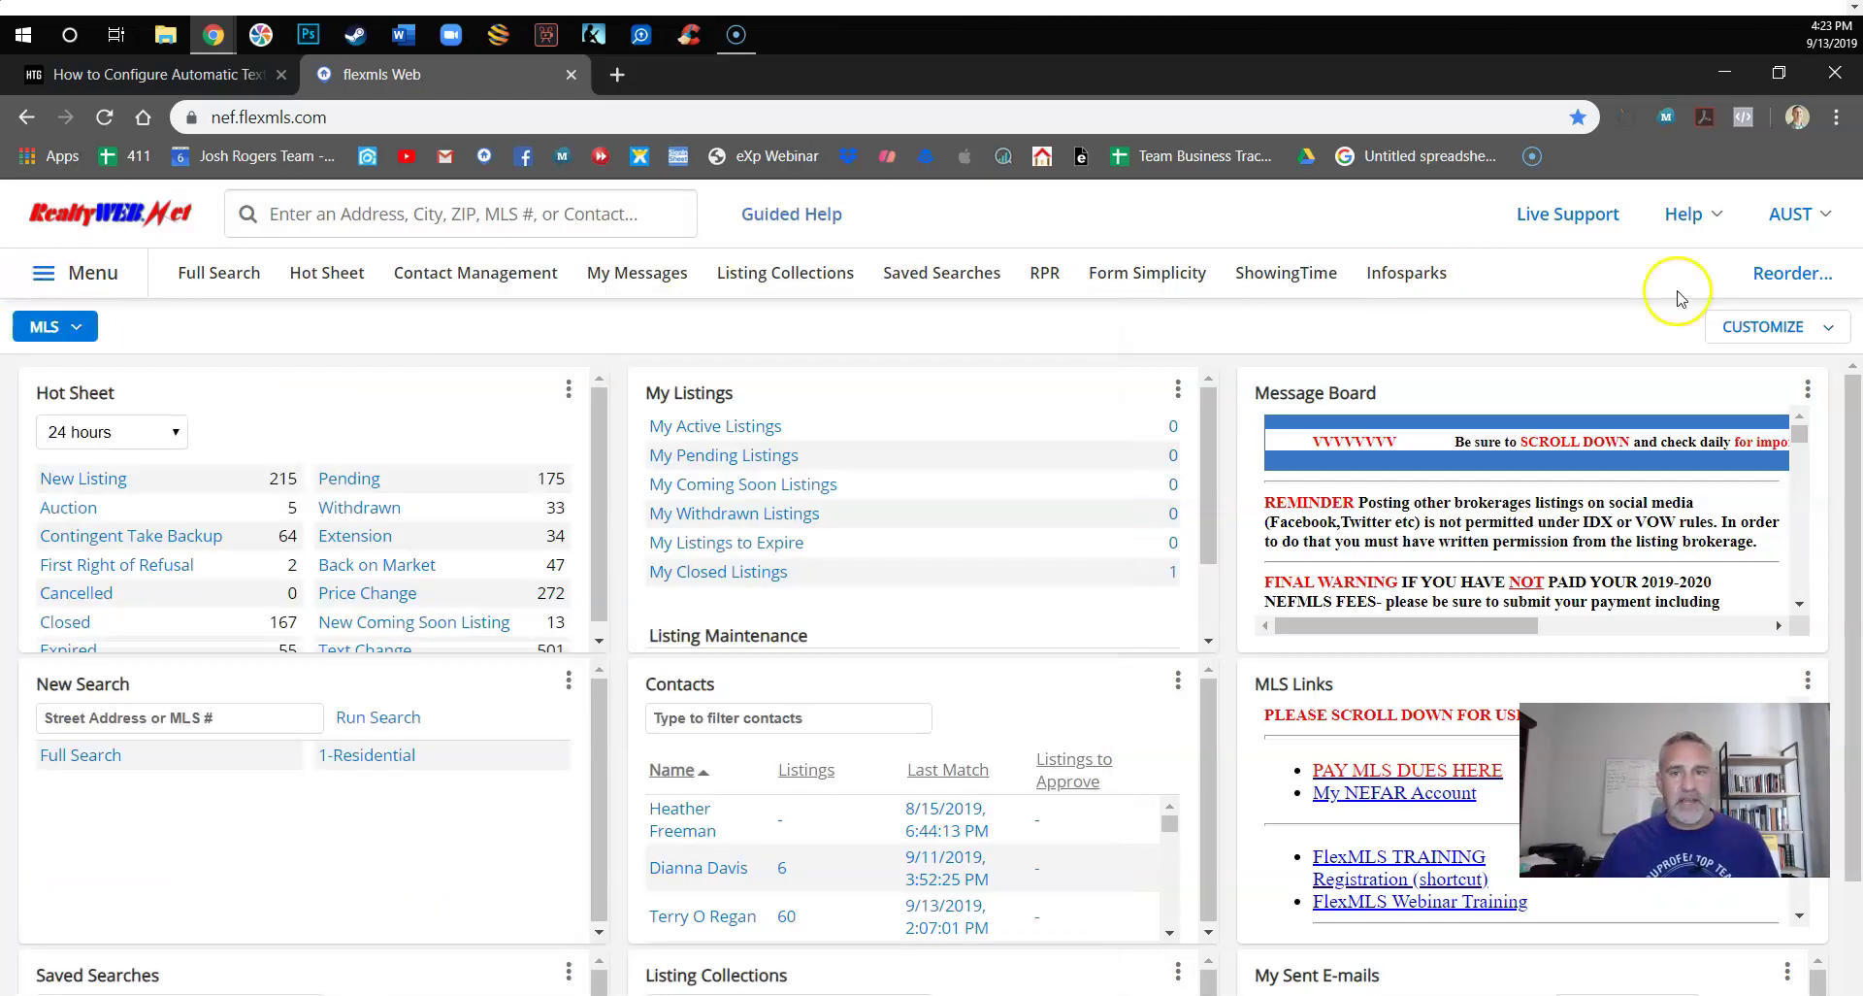
{"action": "left_click", "coordinate": [1425, 281]}
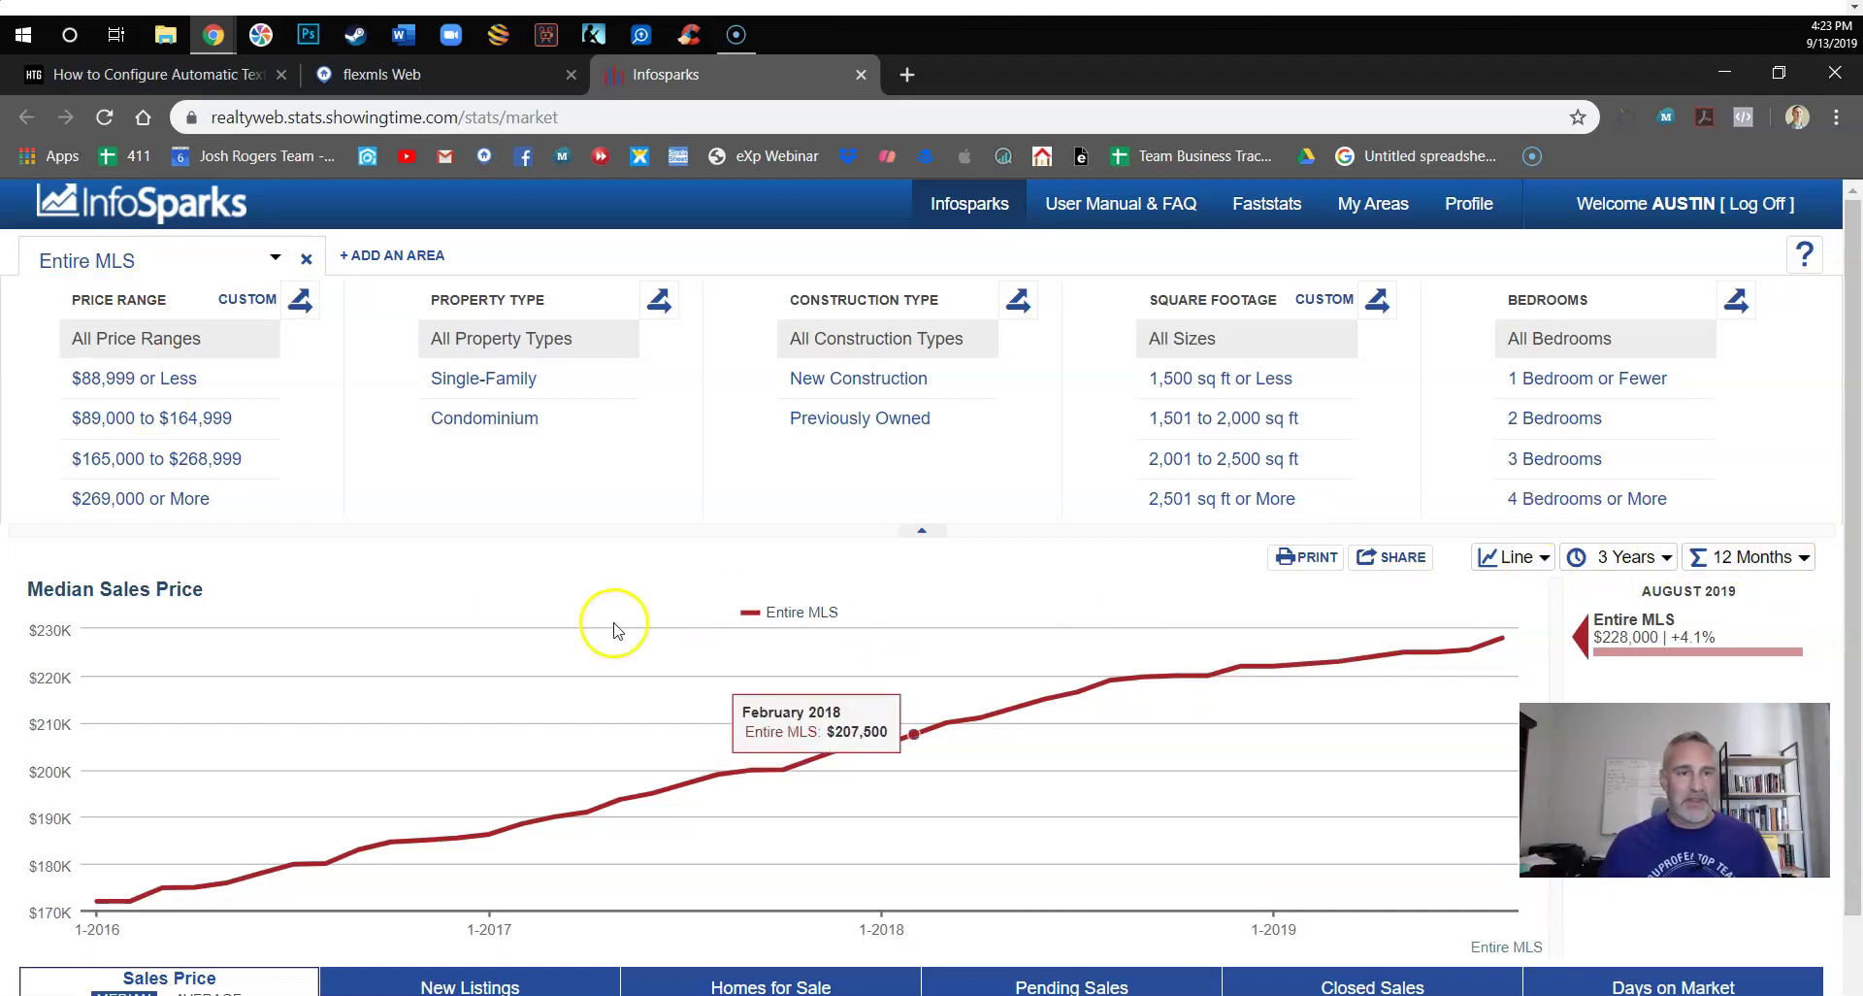
- Add three more areas to the Median Sales Price comparison
{"action": "left_click", "coordinate": [381, 255]}
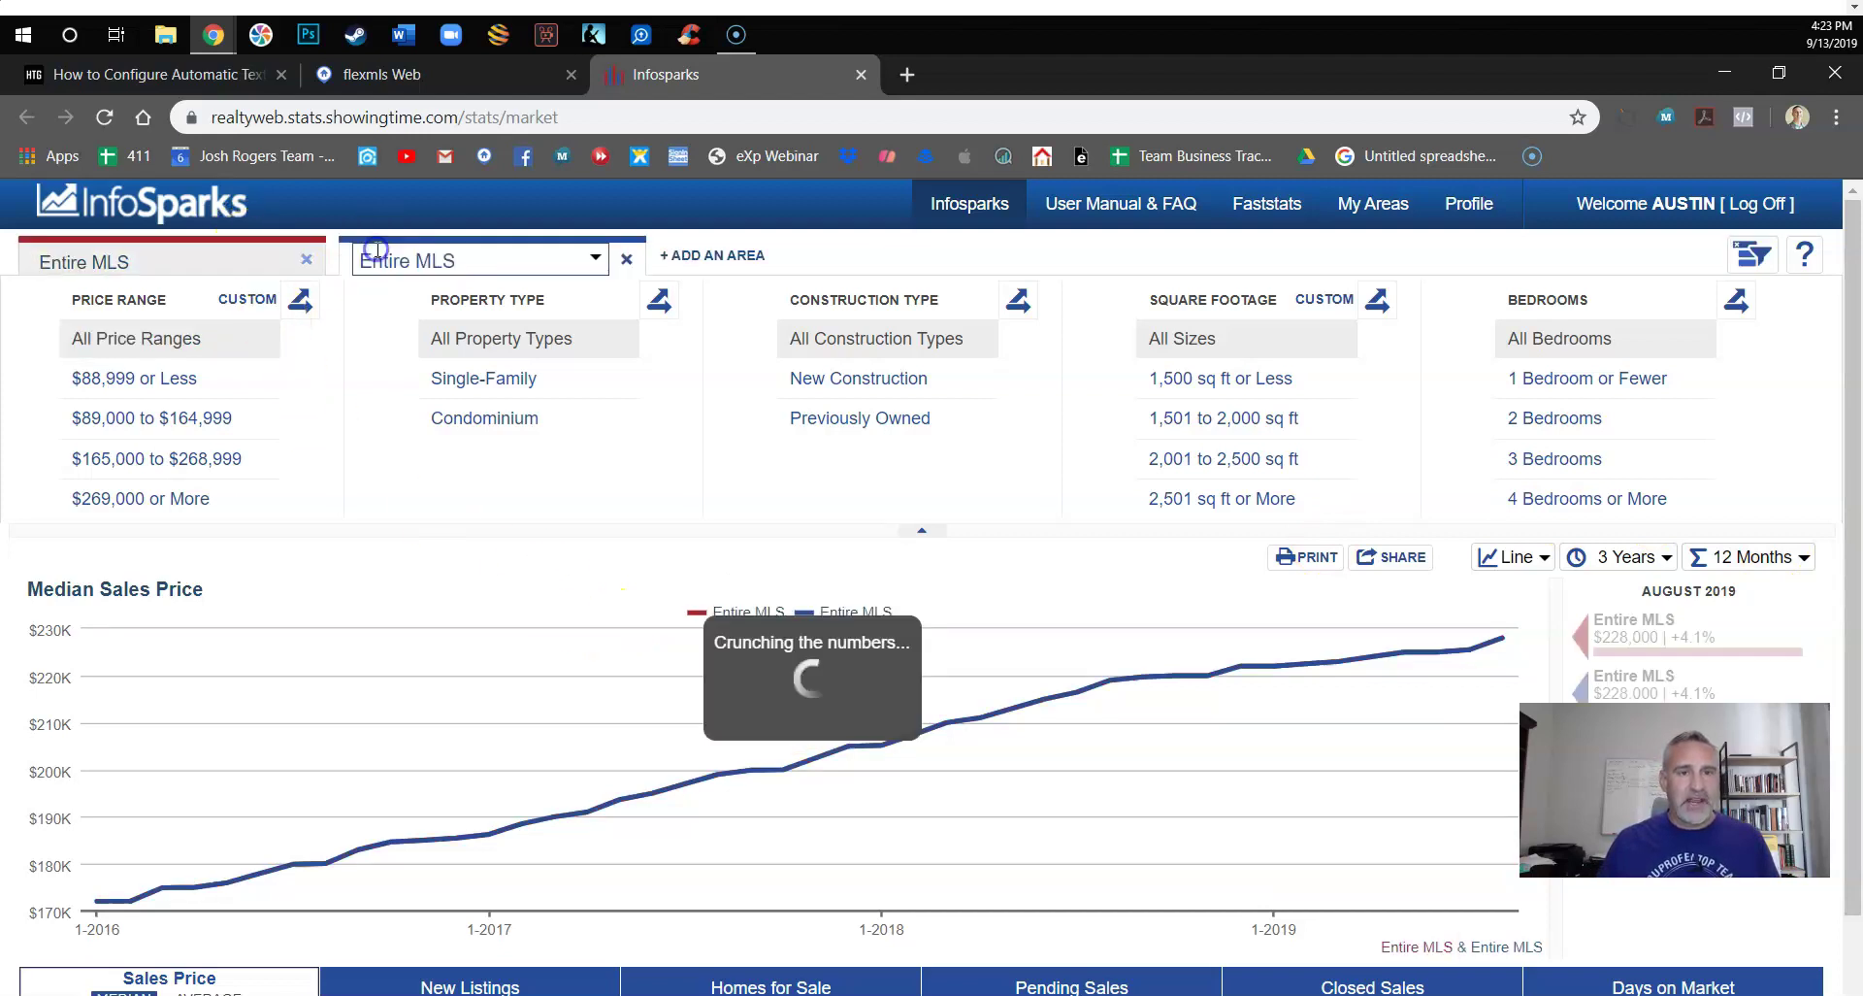
{"action": "left_click", "coordinate": [696, 253]}
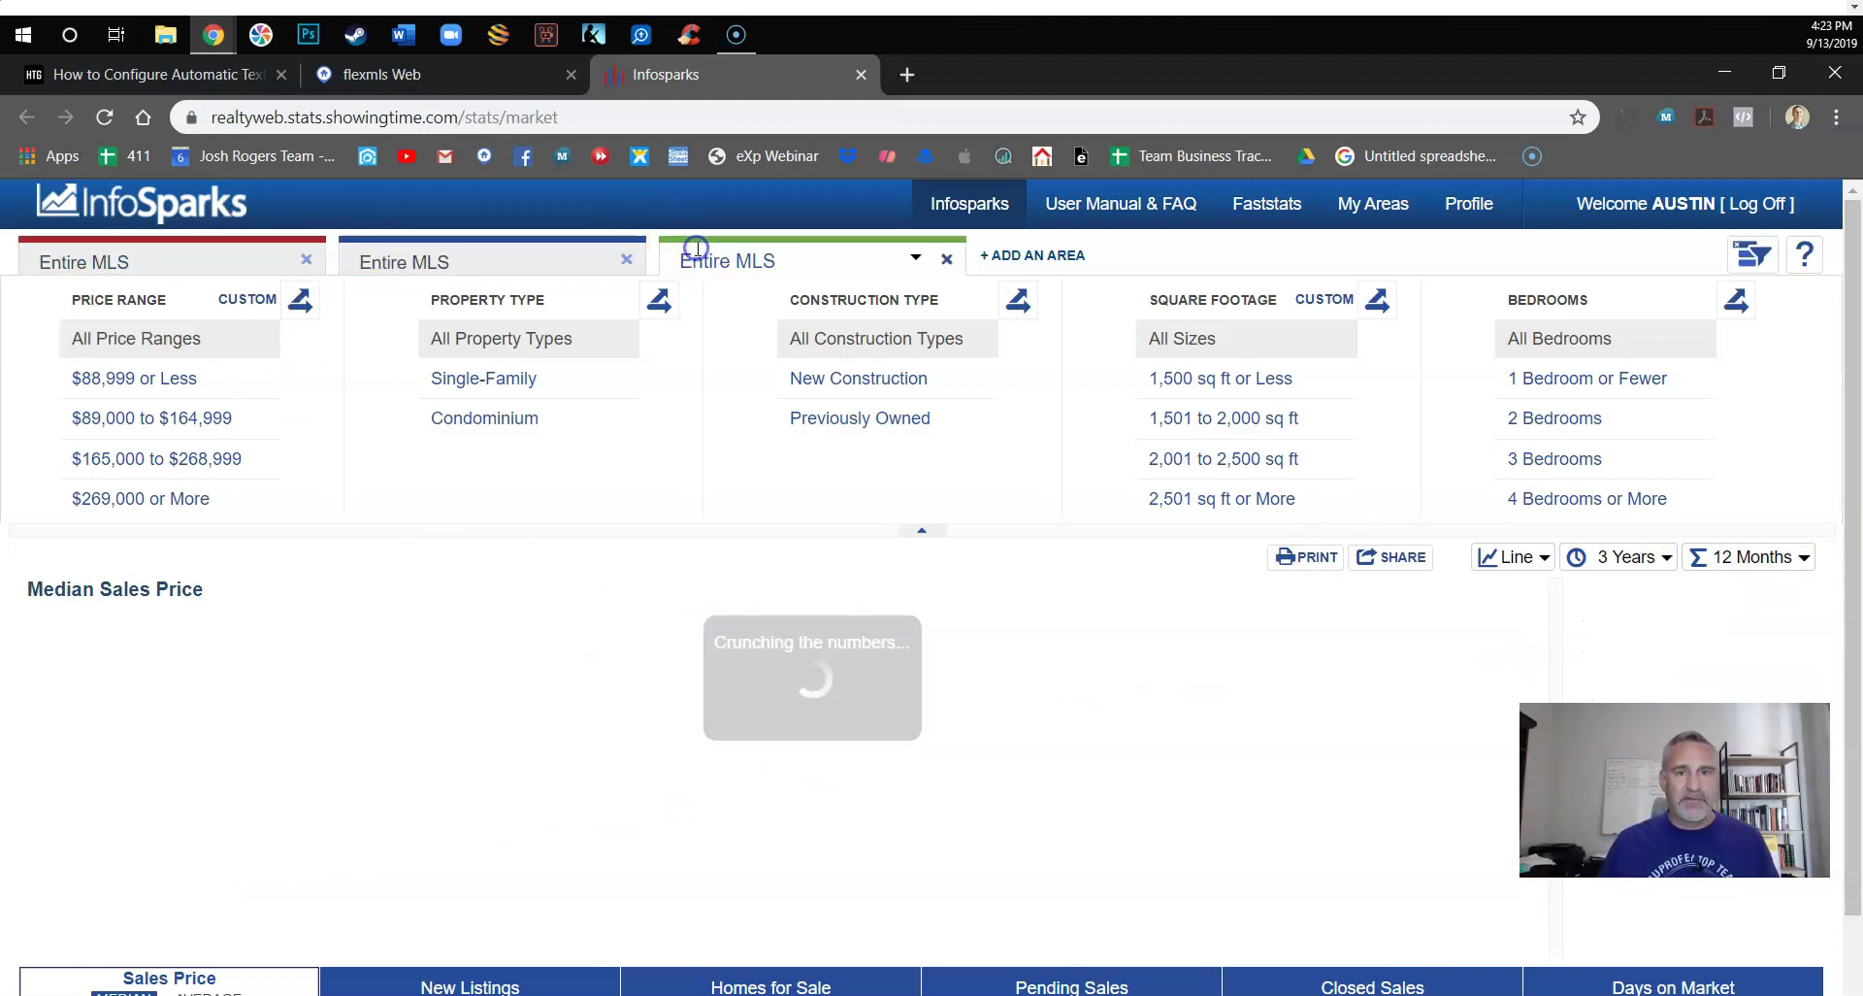
{"action": "left_click", "coordinate": [983, 255]}
- Search for Nocatee and set the first comparison area to the 27-Ponte Vedra-Nocatee region
{"action": "left_click", "coordinate": [151, 261]}
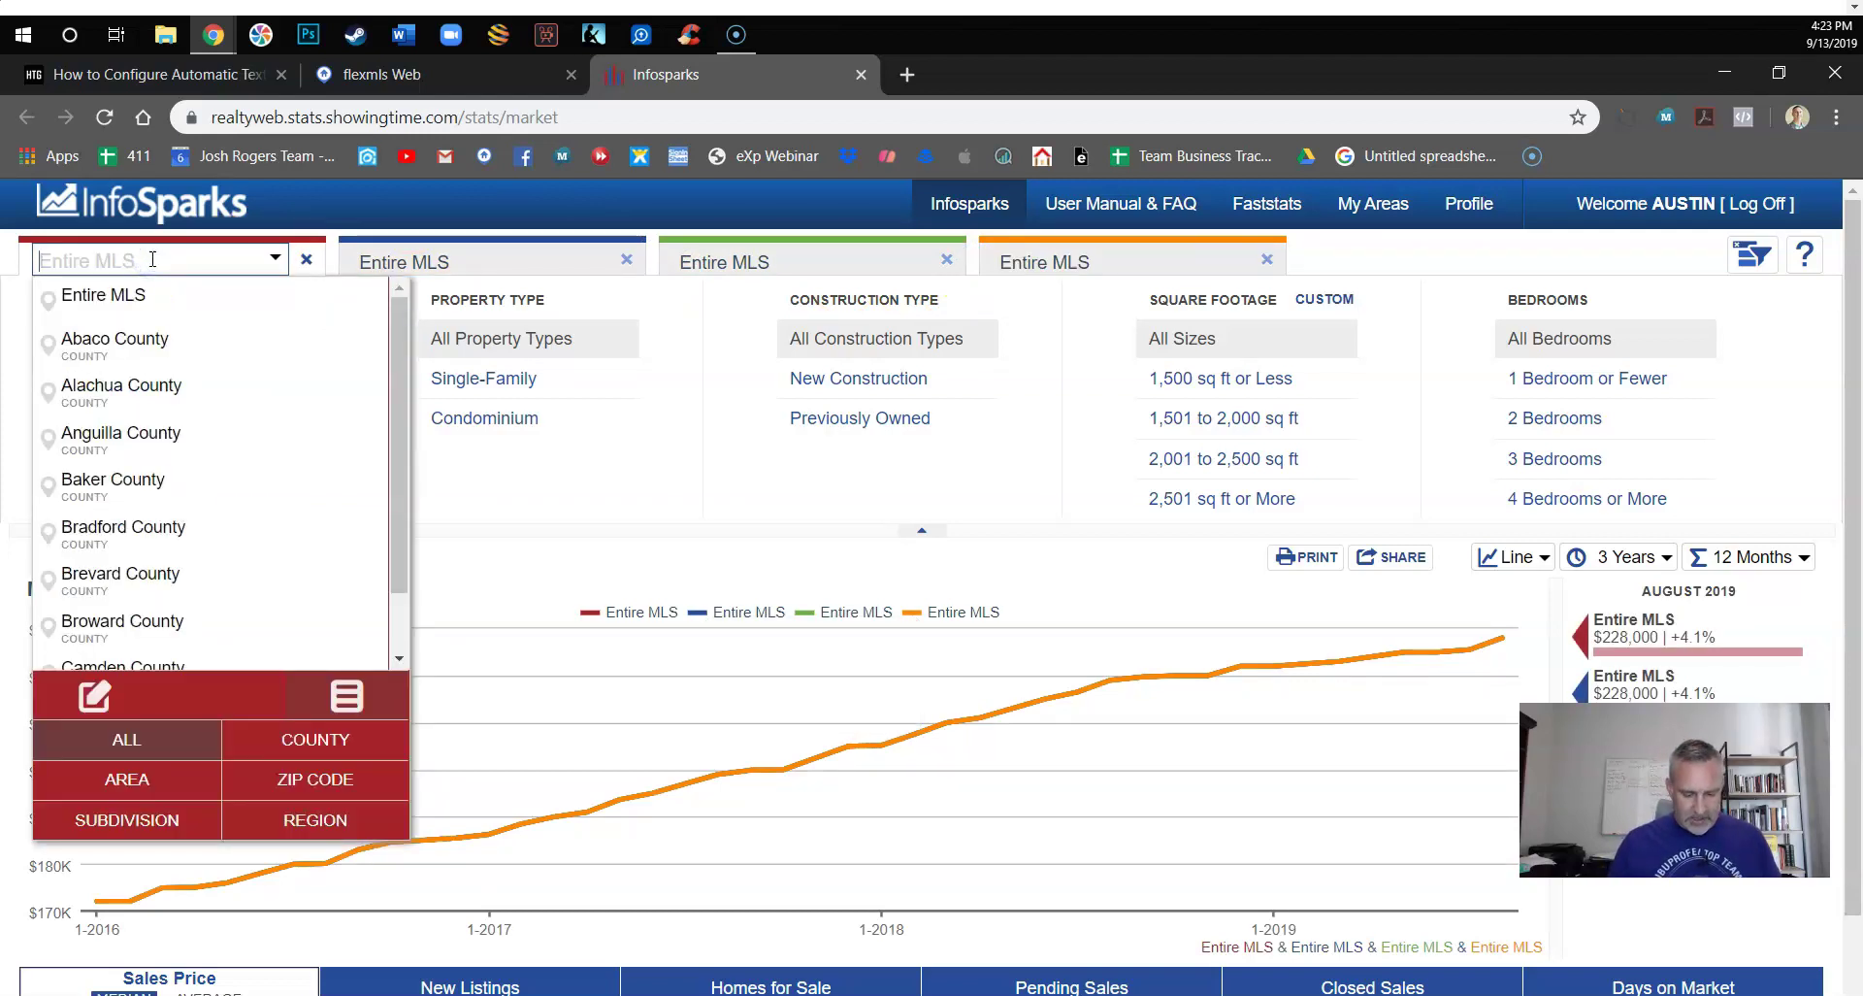
{"action": "type", "text": "Nocatee"}
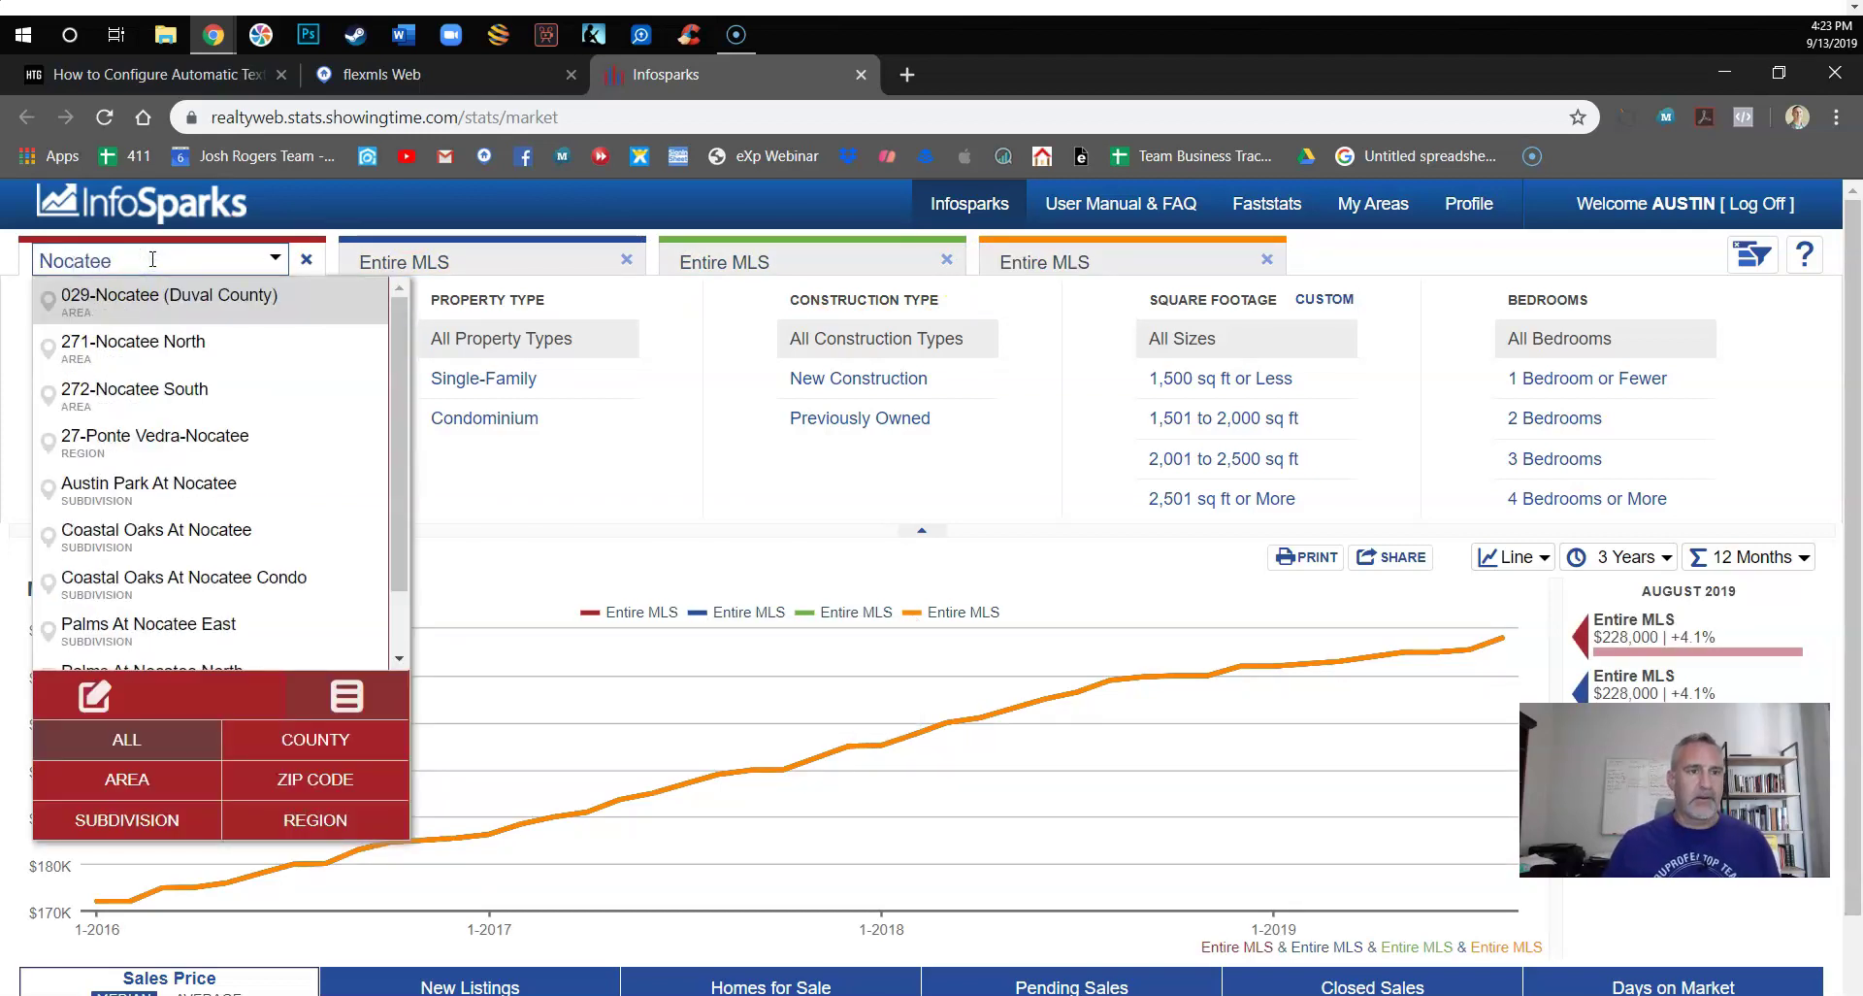
{"action": "left_click", "coordinate": [181, 442]}
- Search for Greenleaf and set the second comparison area to the Greenleaf Village subdivision
{"action": "left_click", "coordinate": [561, 262]}
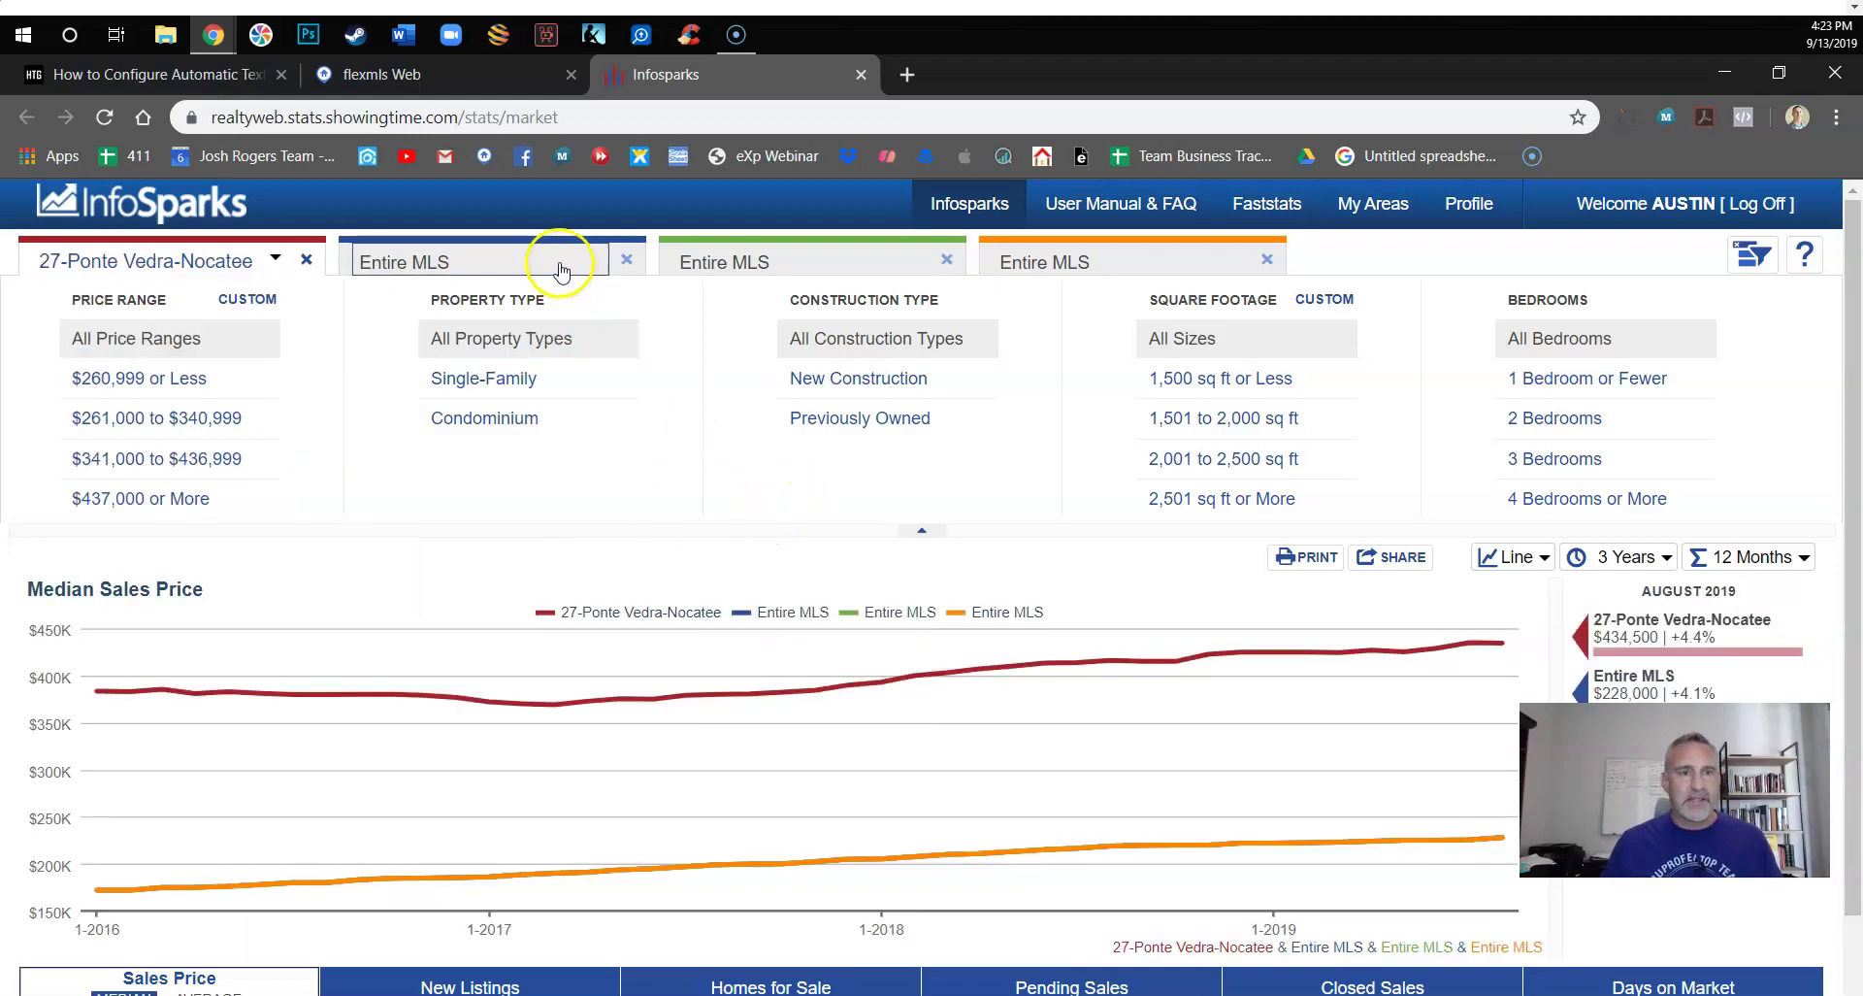
{"action": "left_click", "coordinate": [543, 257]}
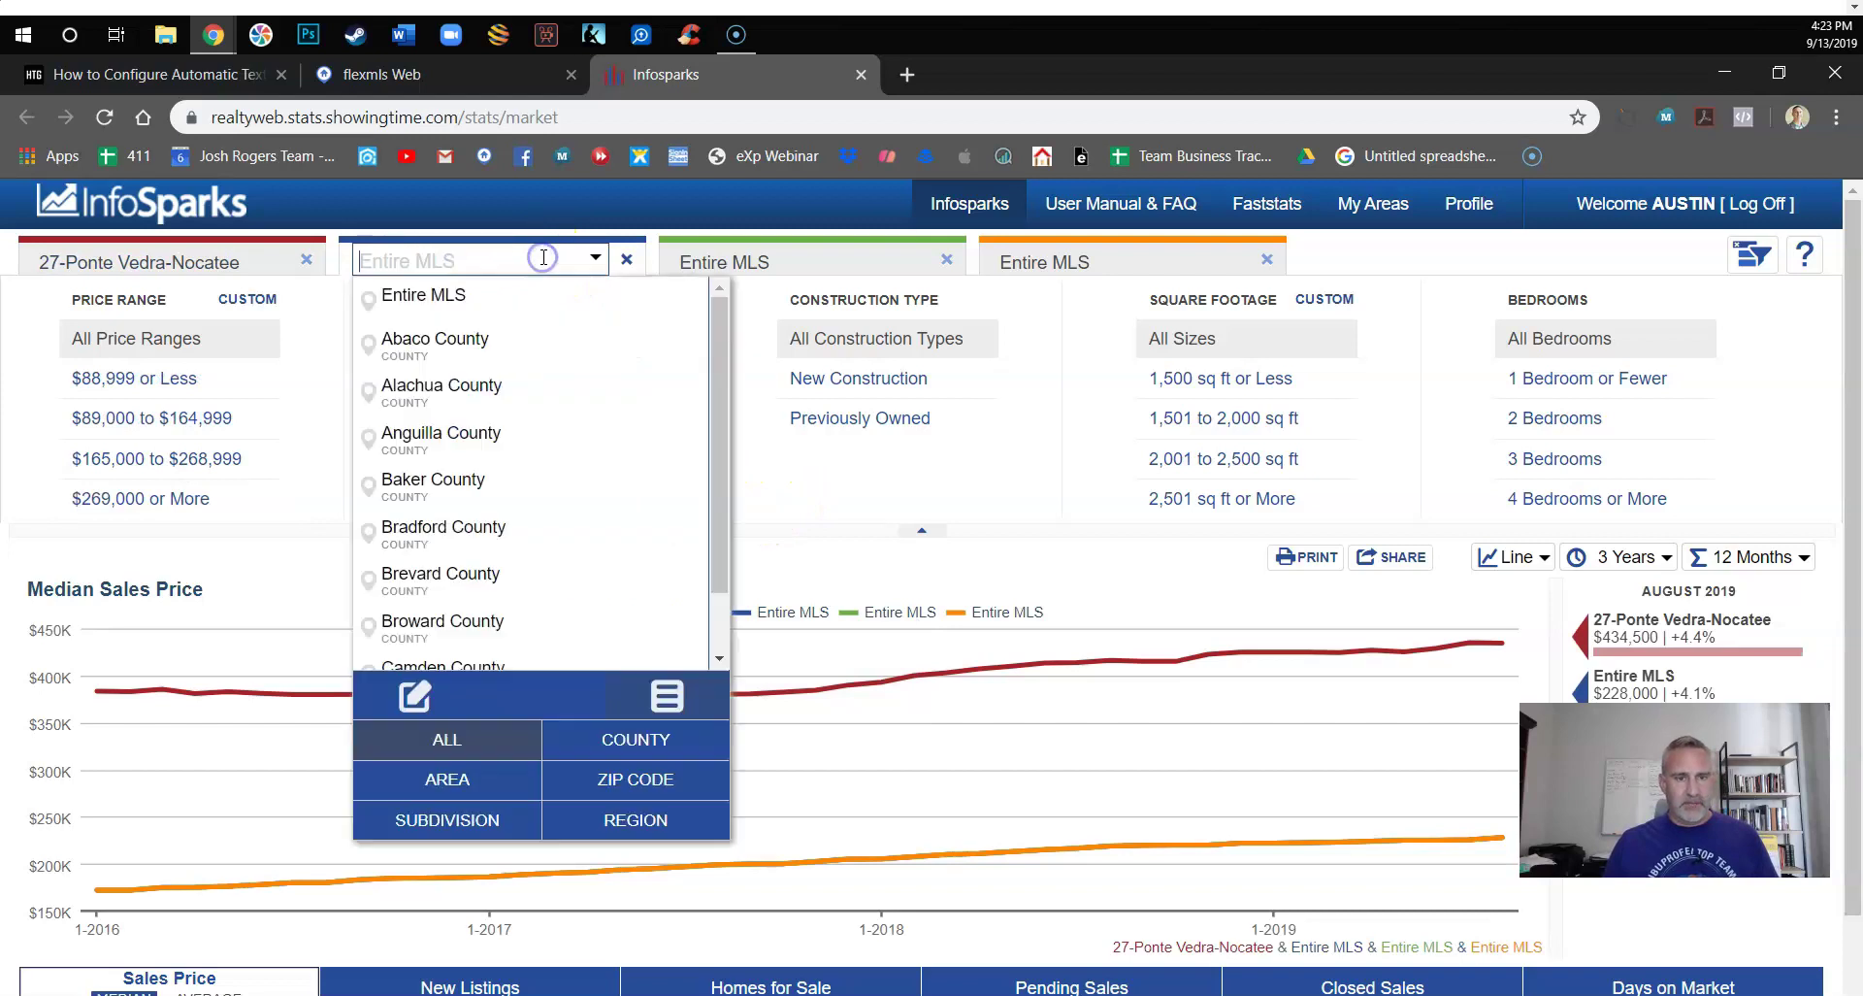
{"action": "type", "text": "greenlea"}
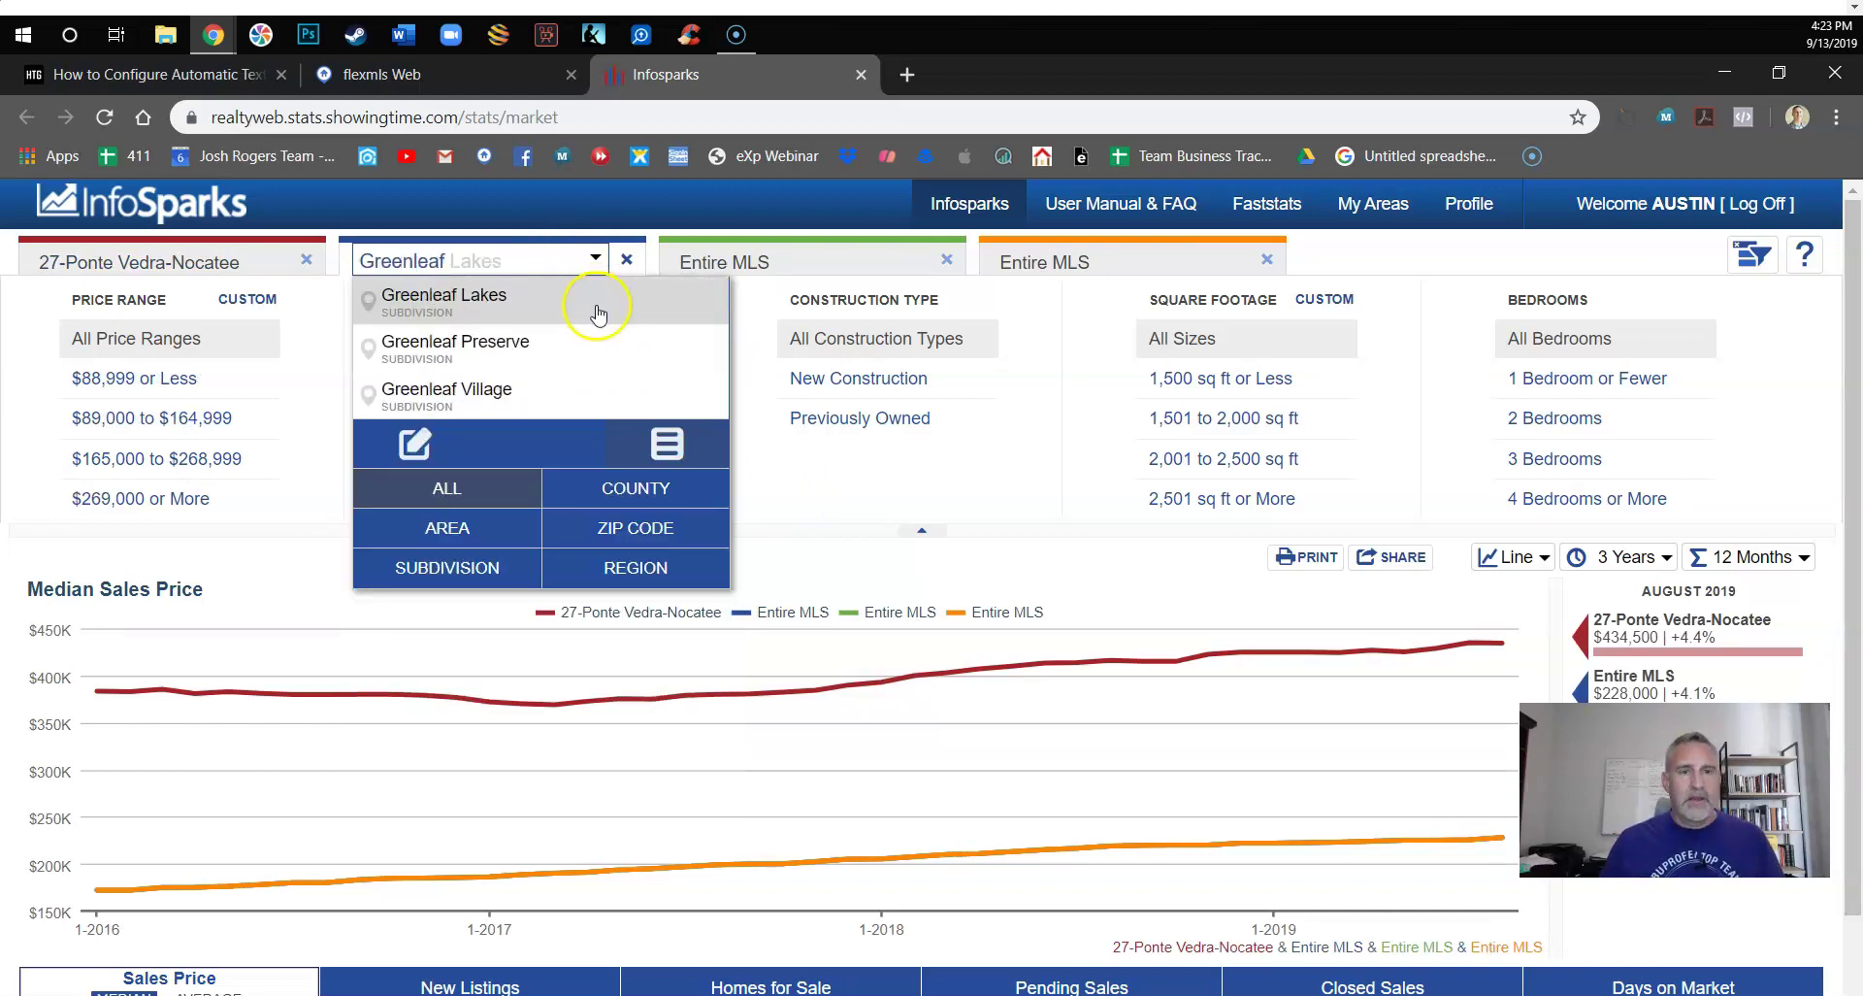
{"action": "left_click", "coordinate": [516, 388]}
- Set the third comparison area to the Austin Park At Nocatee subdivision
{"action": "left_click", "coordinate": [772, 259]}
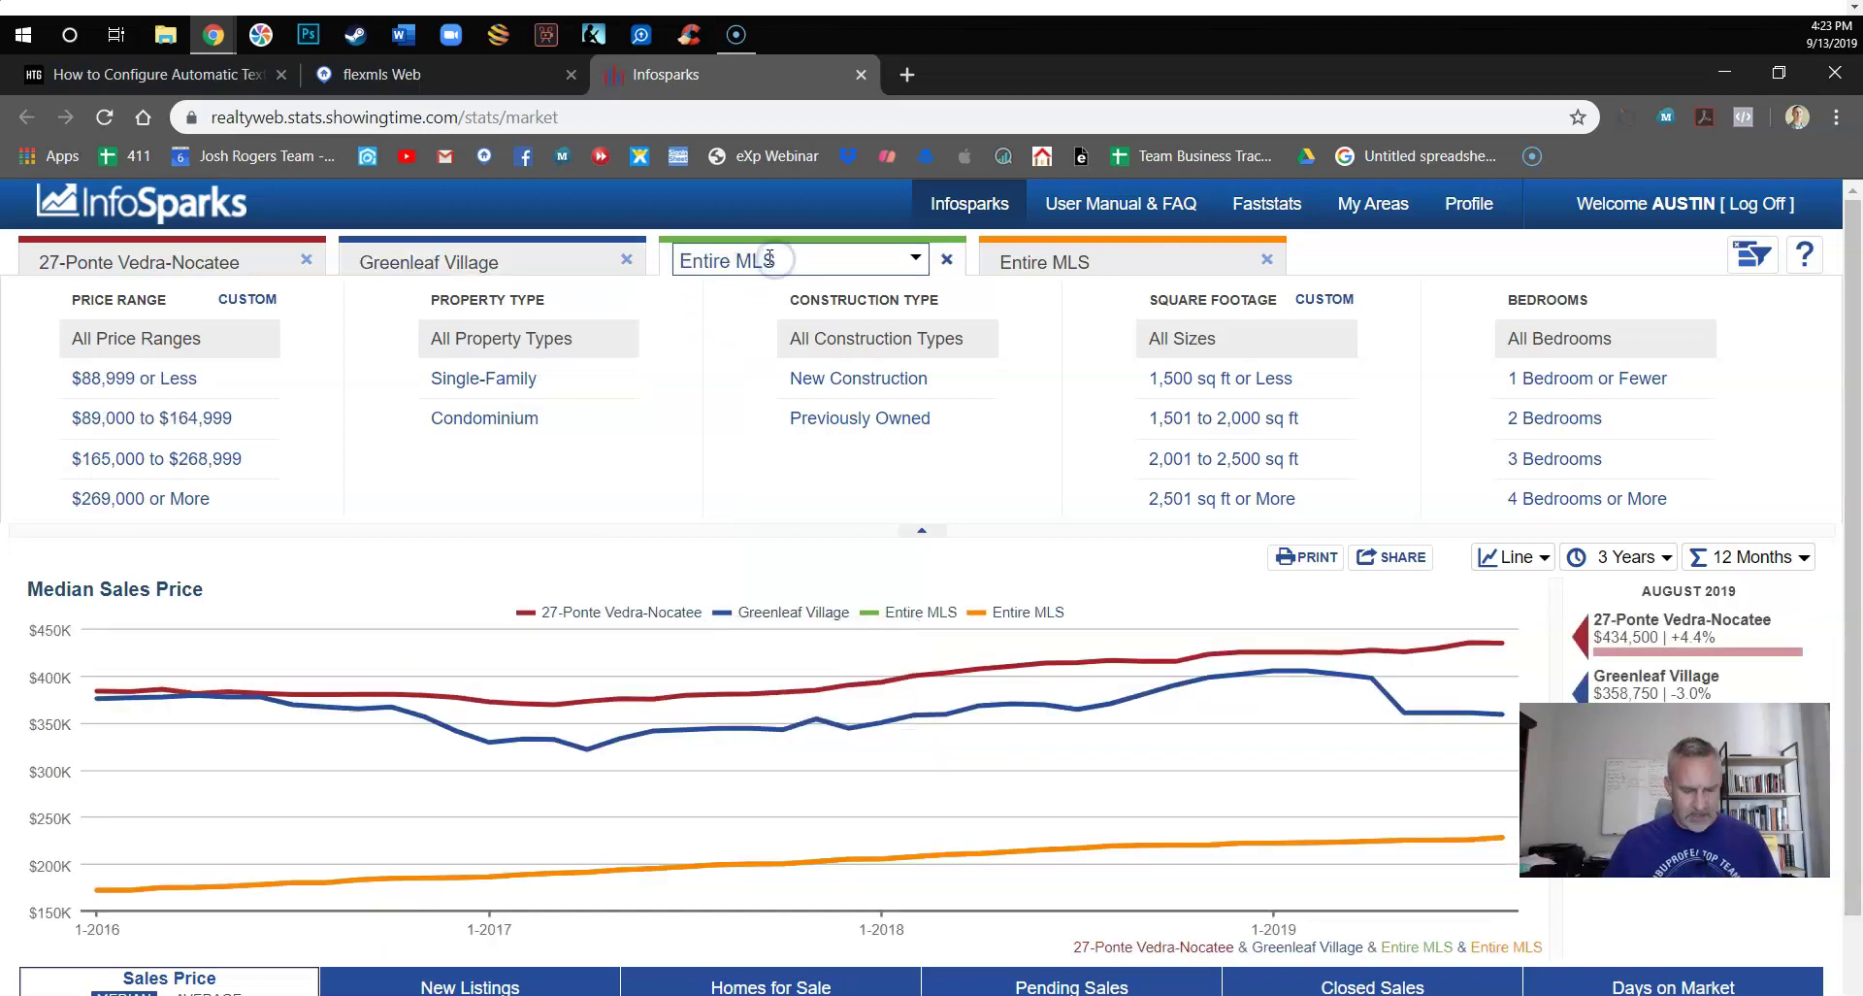
{"action": "scroll", "coordinate": [769, 258], "scroll_direction": "down", "scroll_amount": 2}
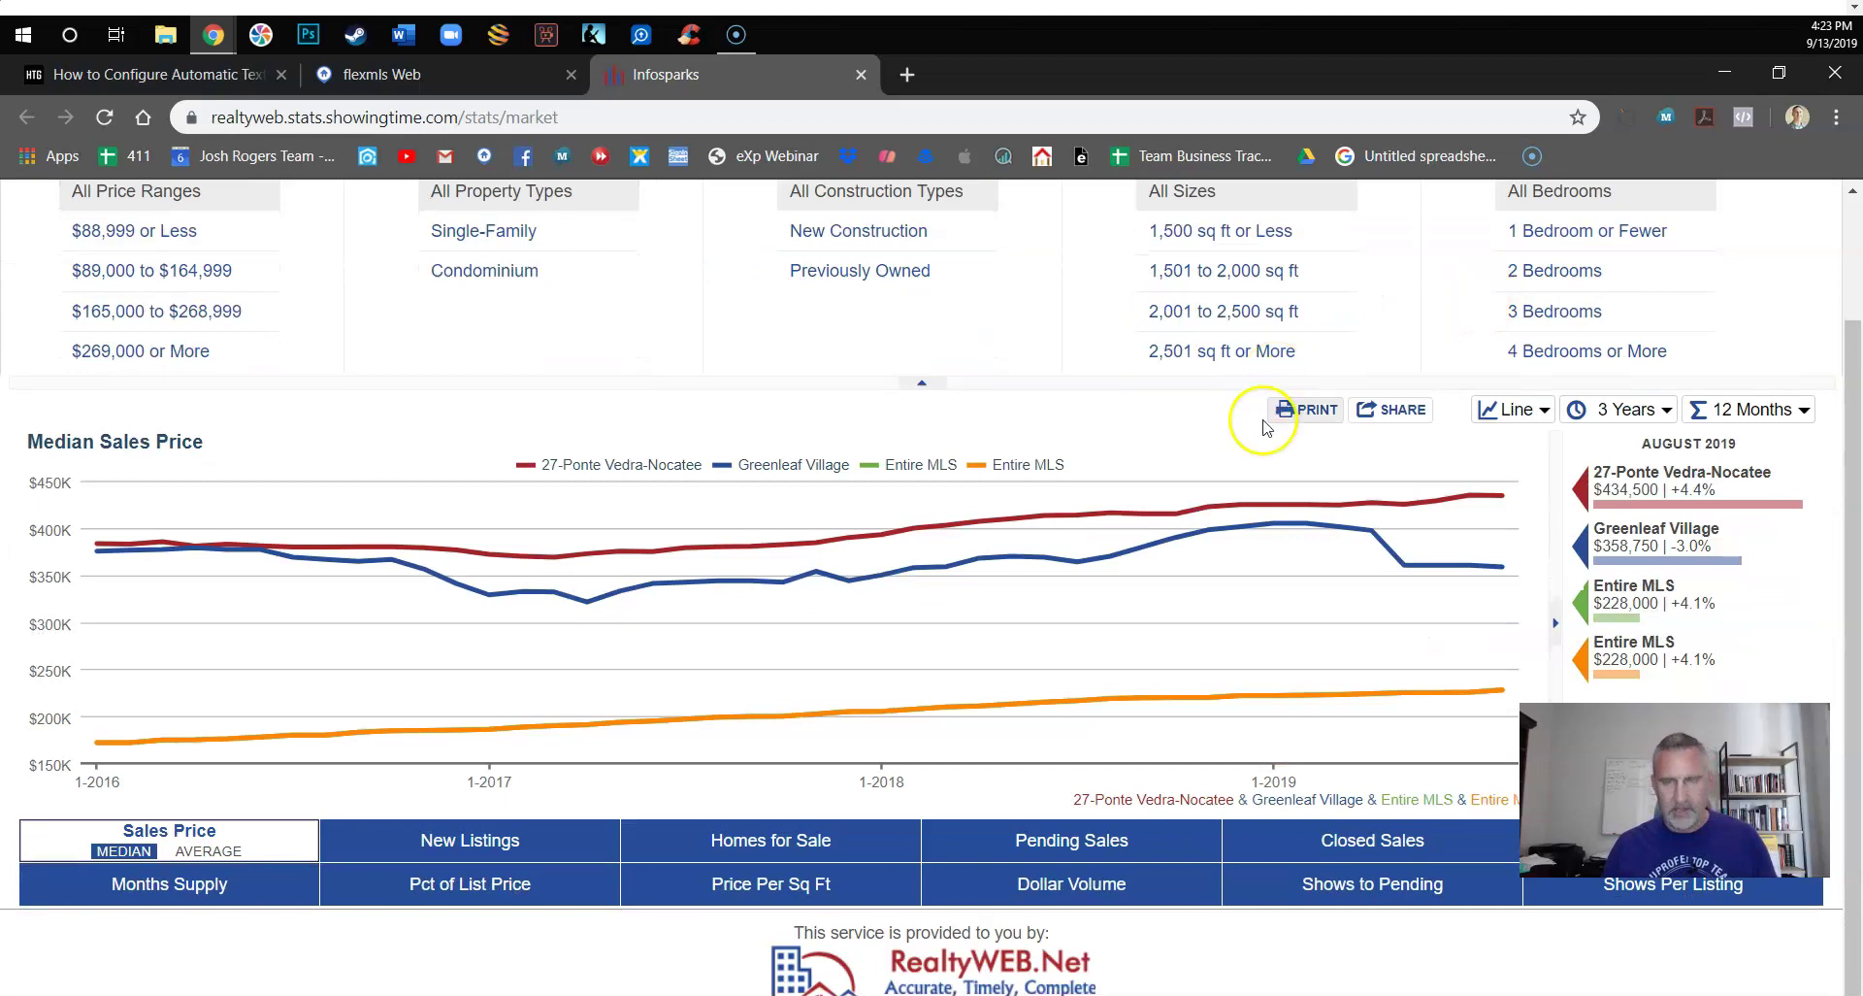
{"action": "scroll", "coordinate": [932, 379], "scroll_direction": "up", "scroll_amount": 2}
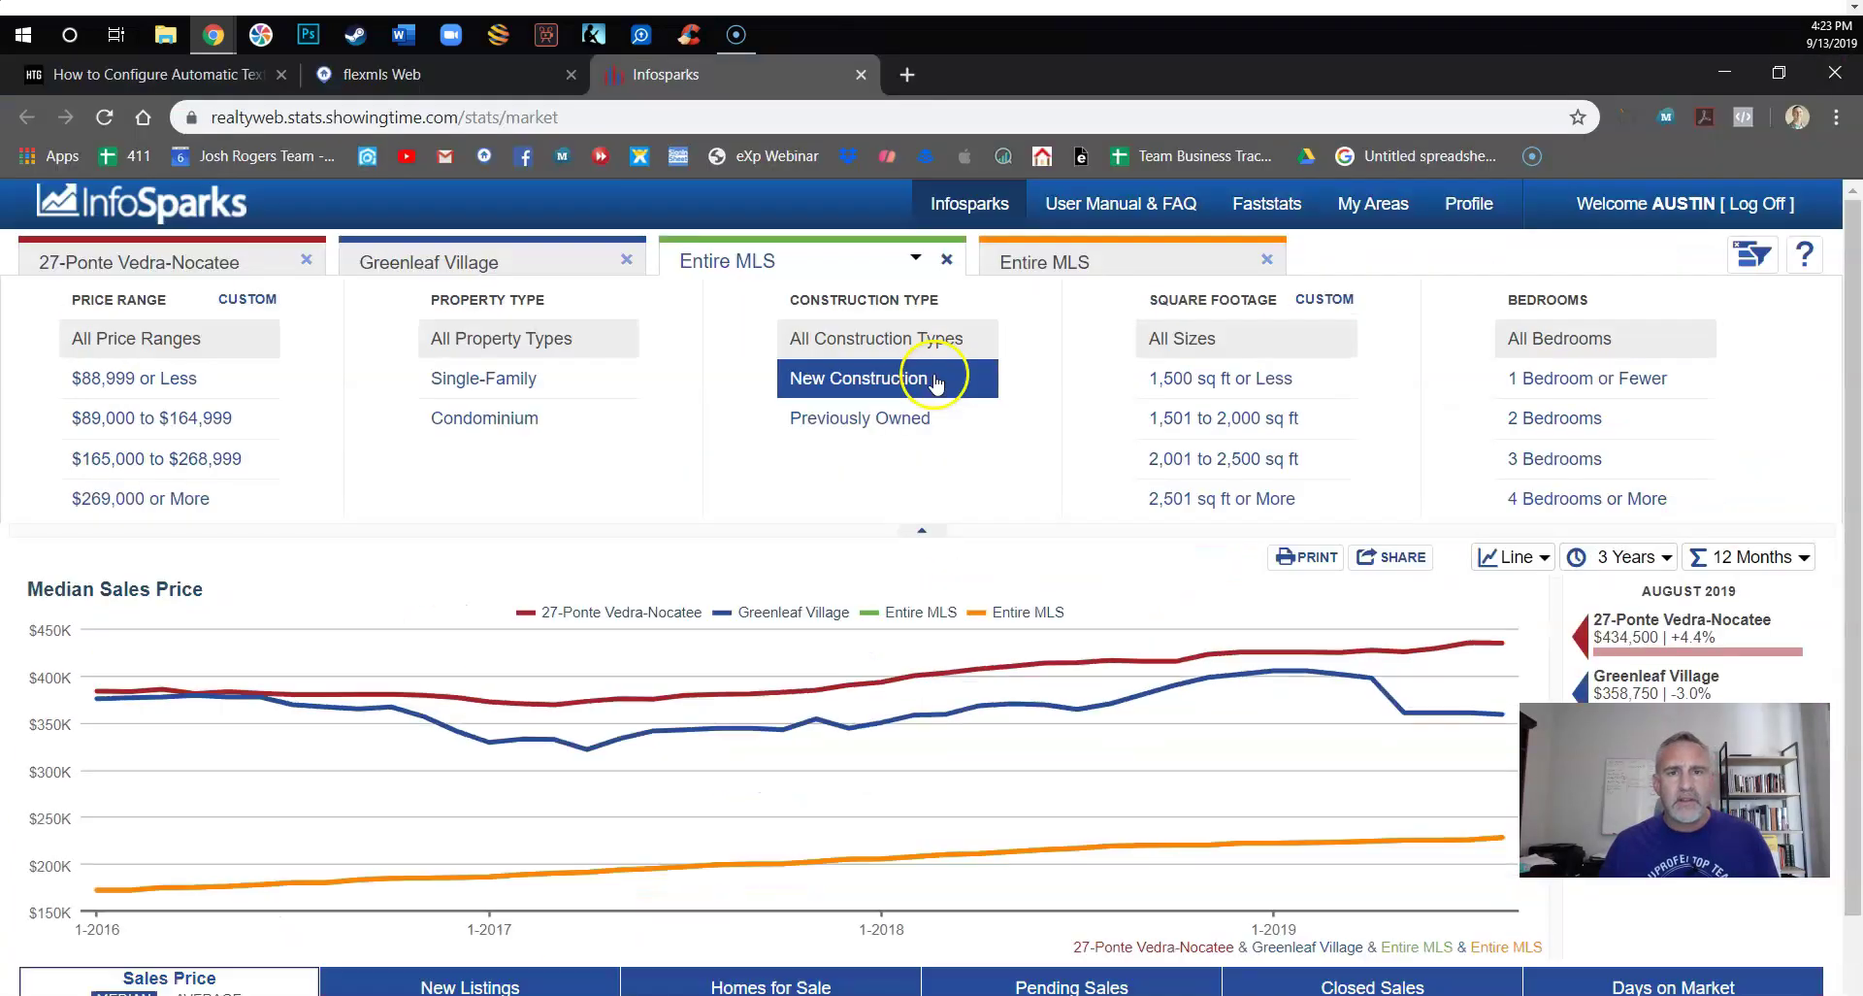
{"action": "left_click", "coordinate": [822, 262]}
{"action": "type", "text": "Aus"}
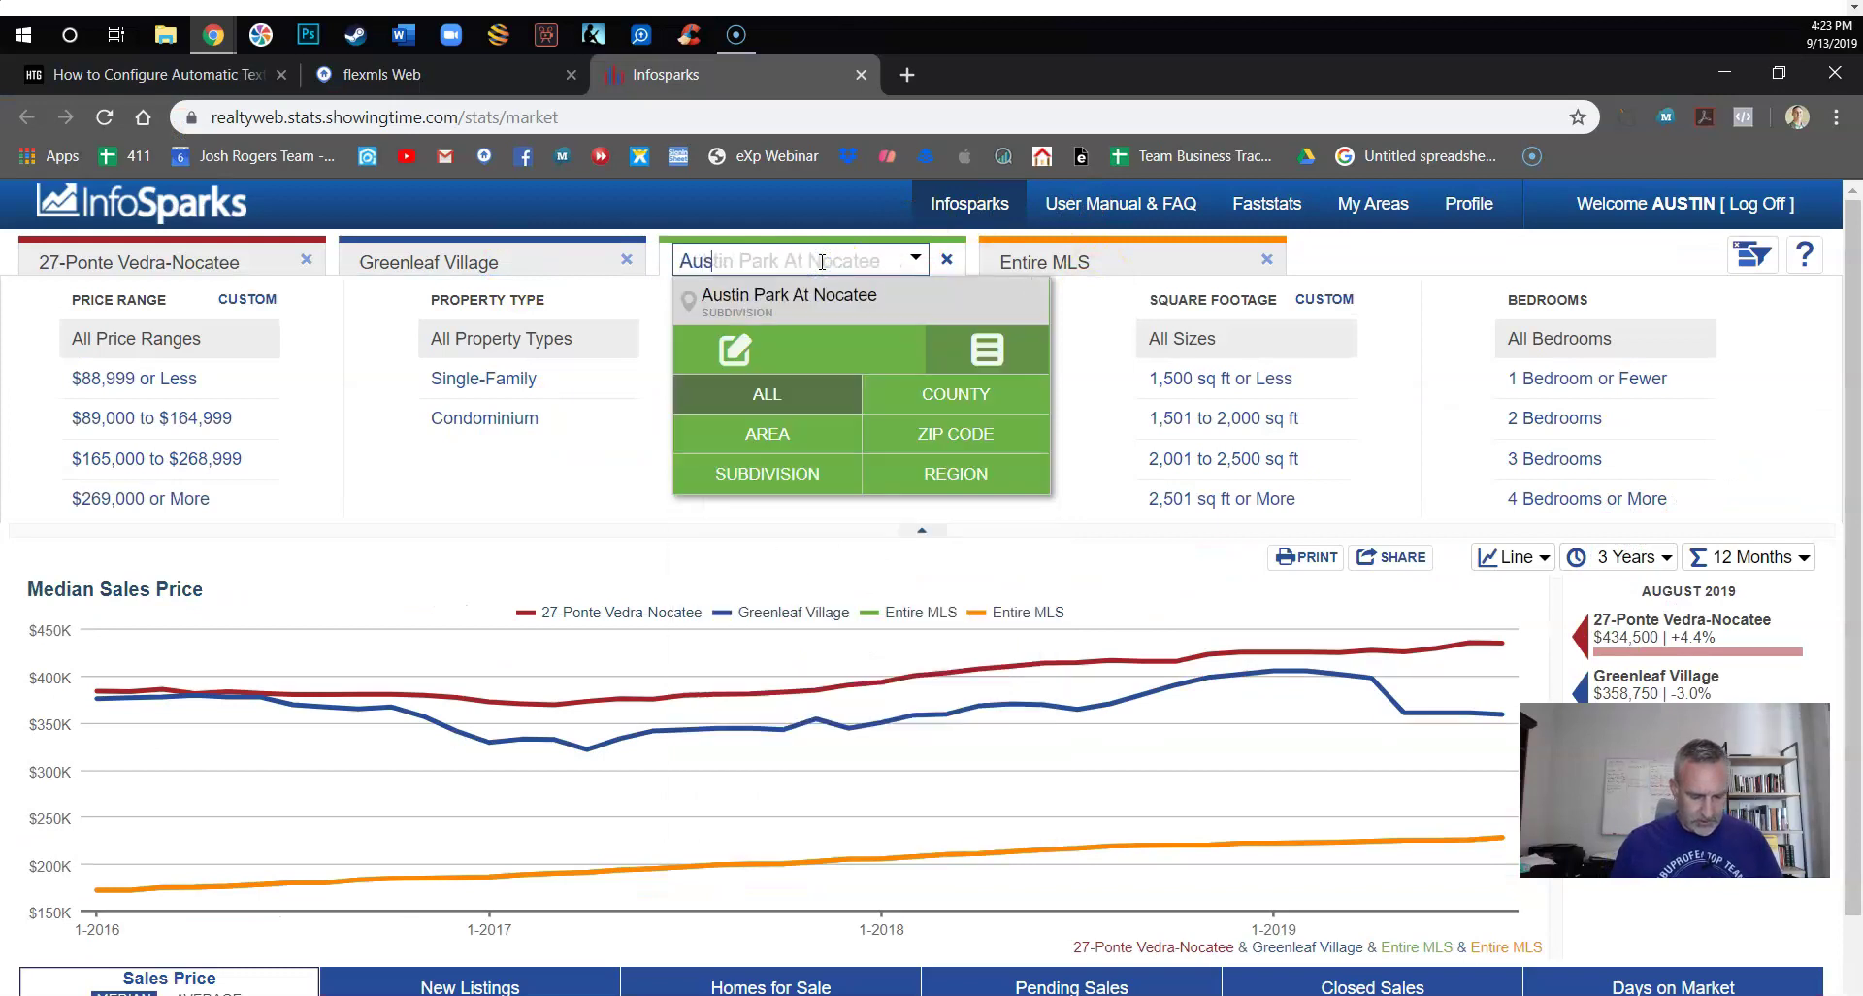
{"action": "type", "text": "tin"}
{"action": "left_click", "coordinate": [813, 309]}
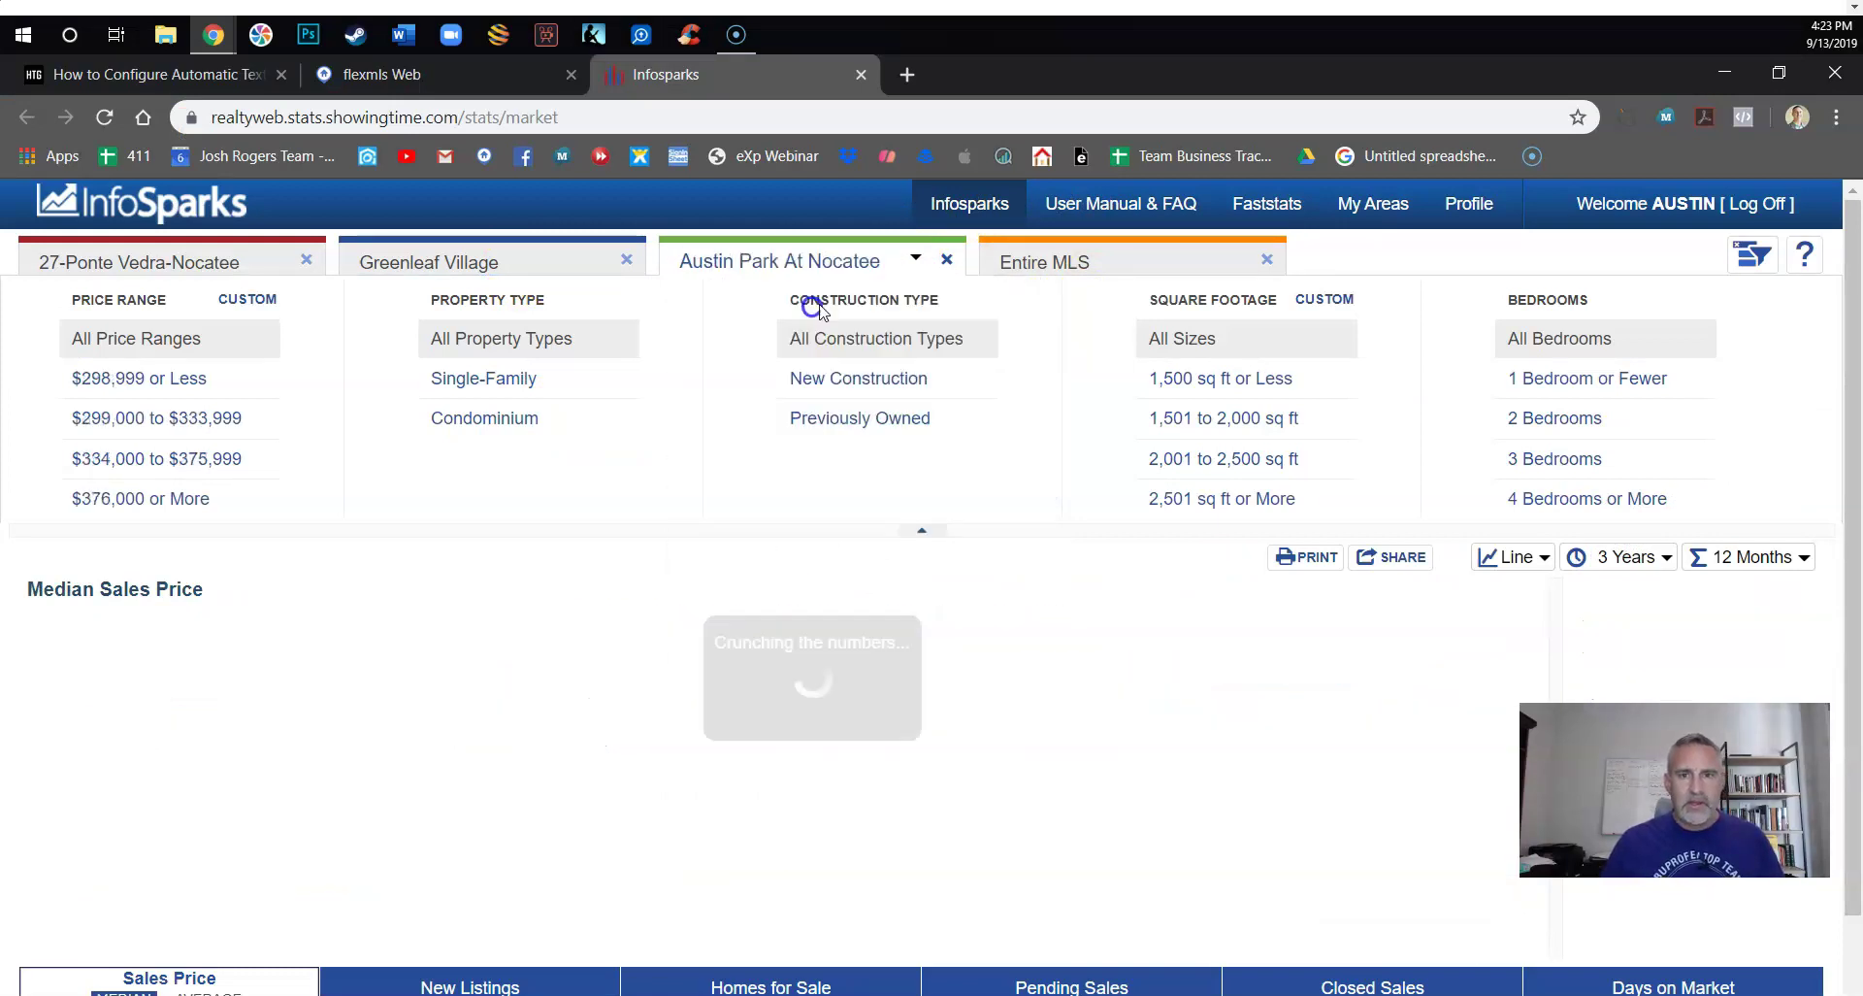
- Set the fourth comparison area to Kelly Pointe
{"action": "left_click", "coordinate": [1084, 255]}
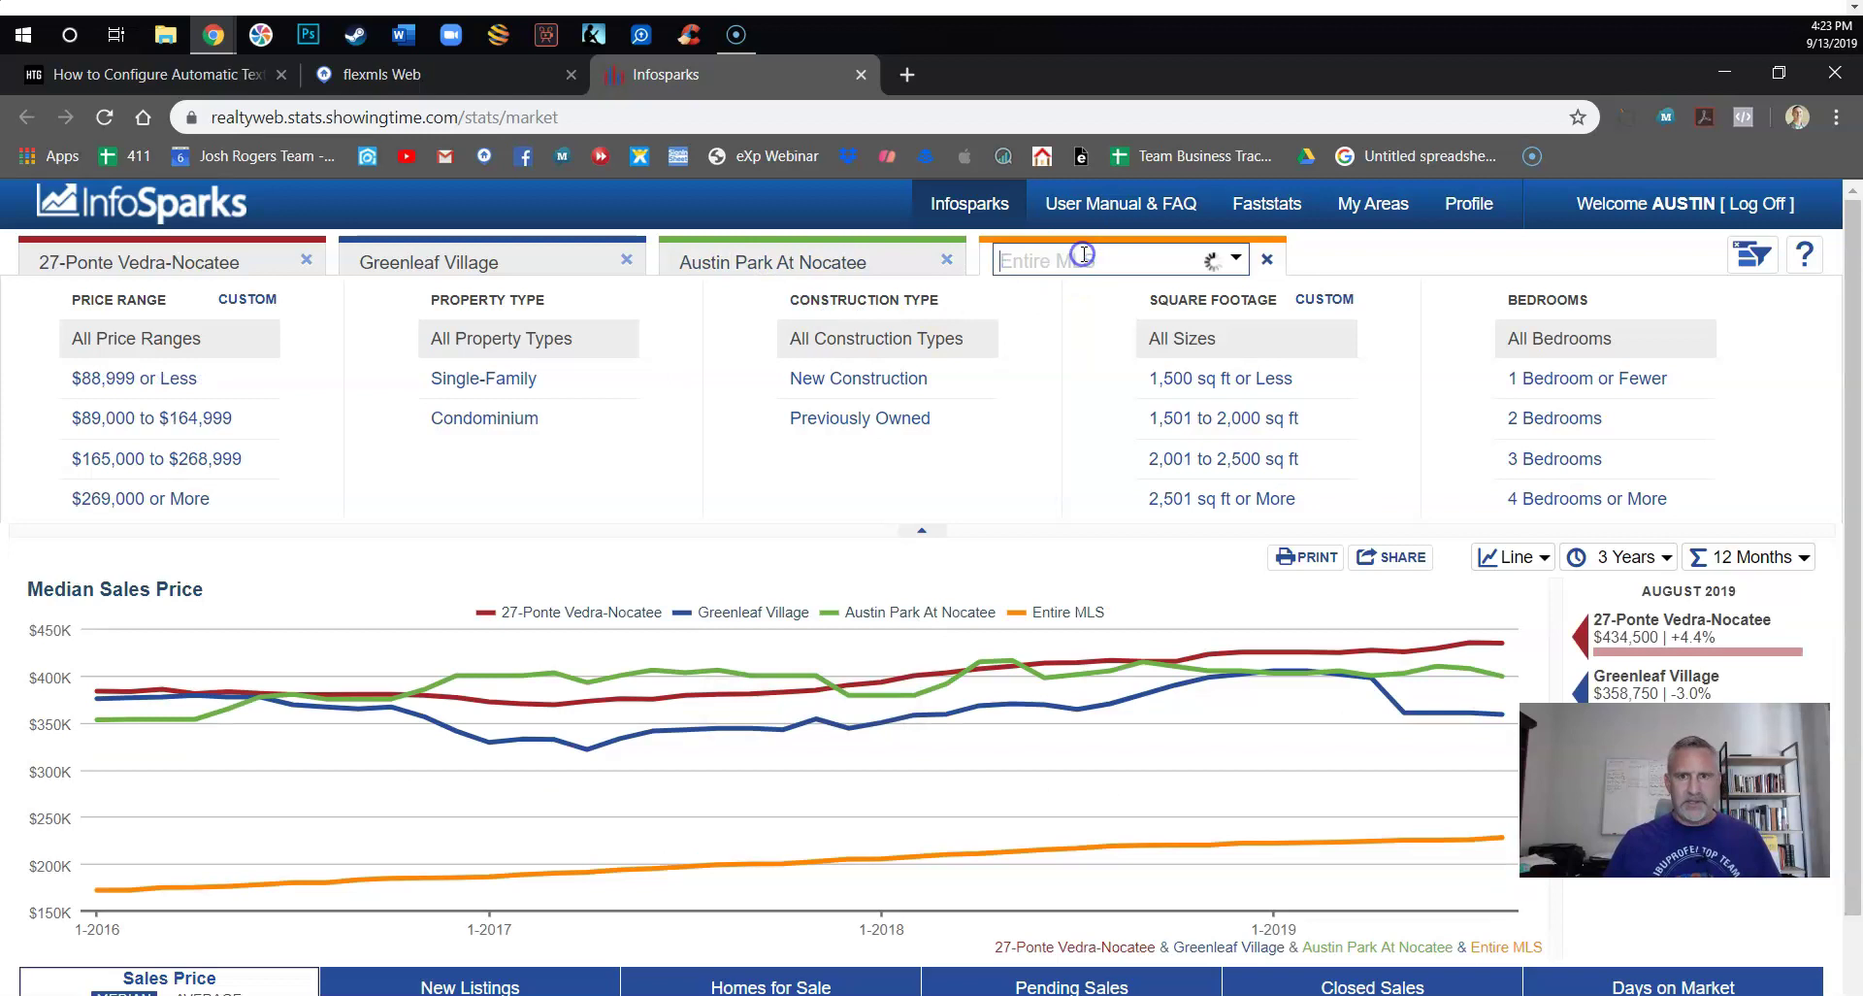
{"action": "type", "text": "Kelley"}
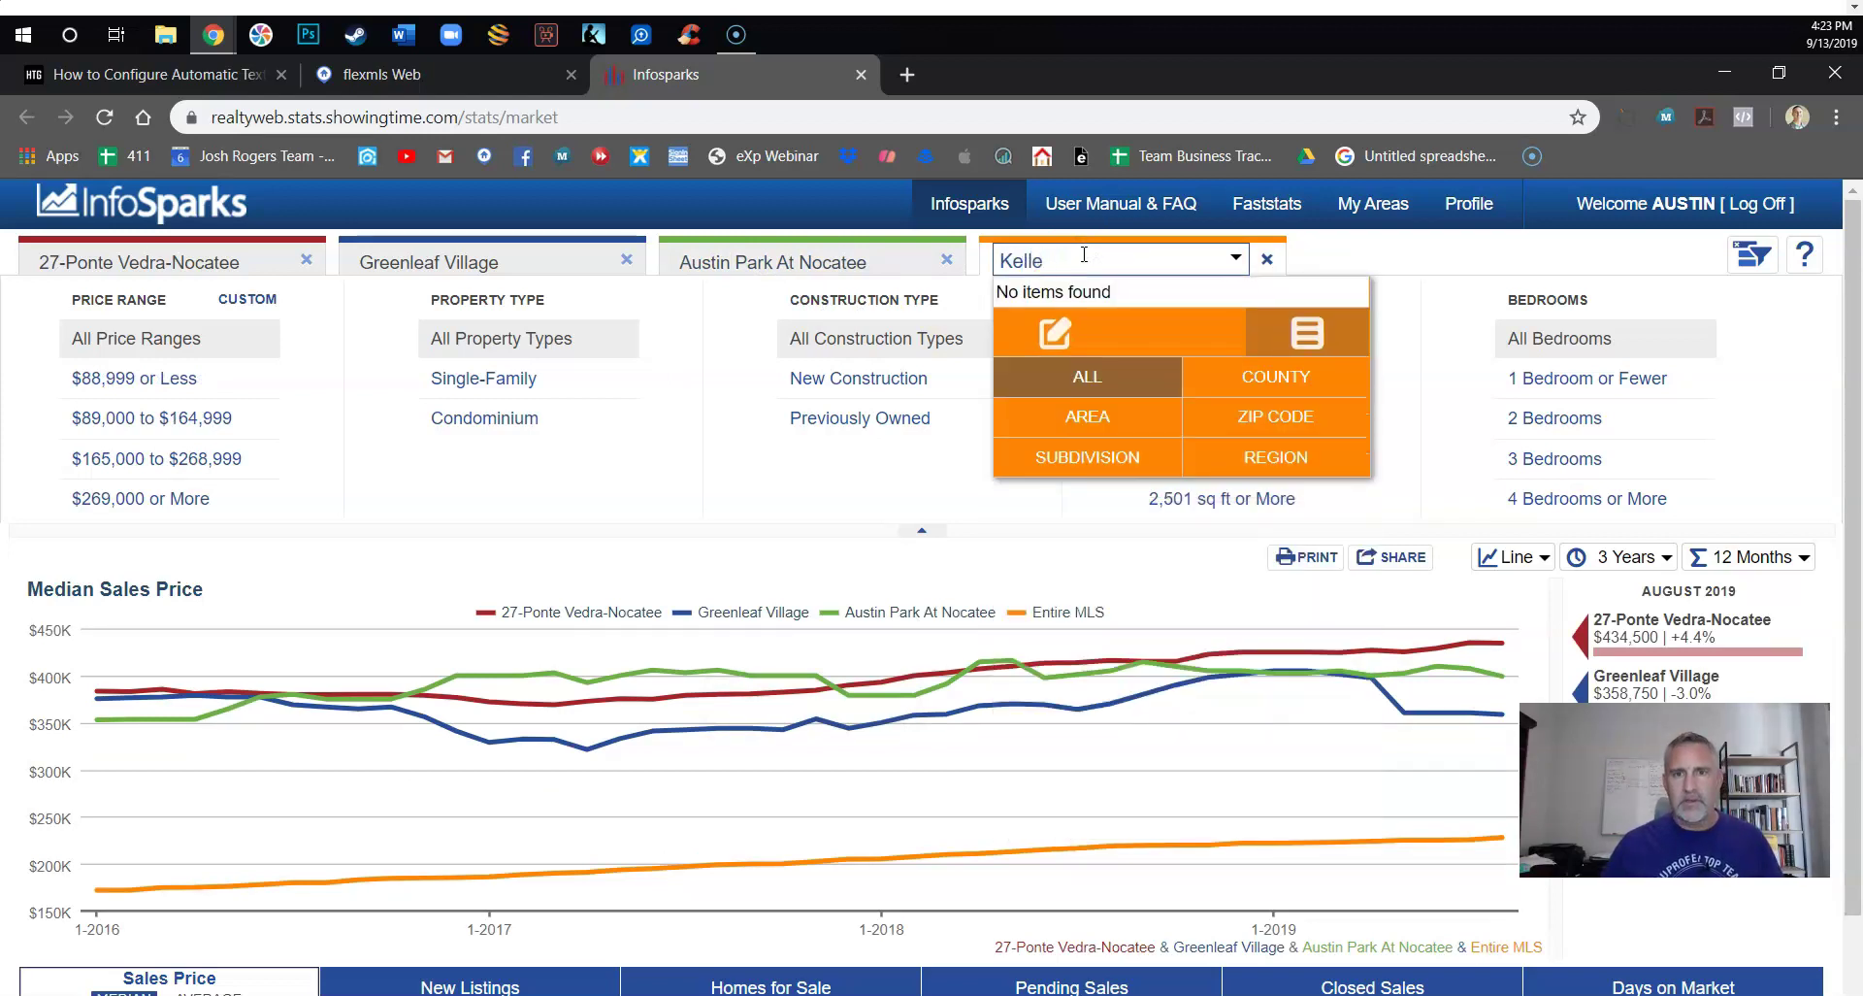
{"action": "key", "text": "BackSpace"}
{"action": "left_click", "coordinate": [1083, 307]}
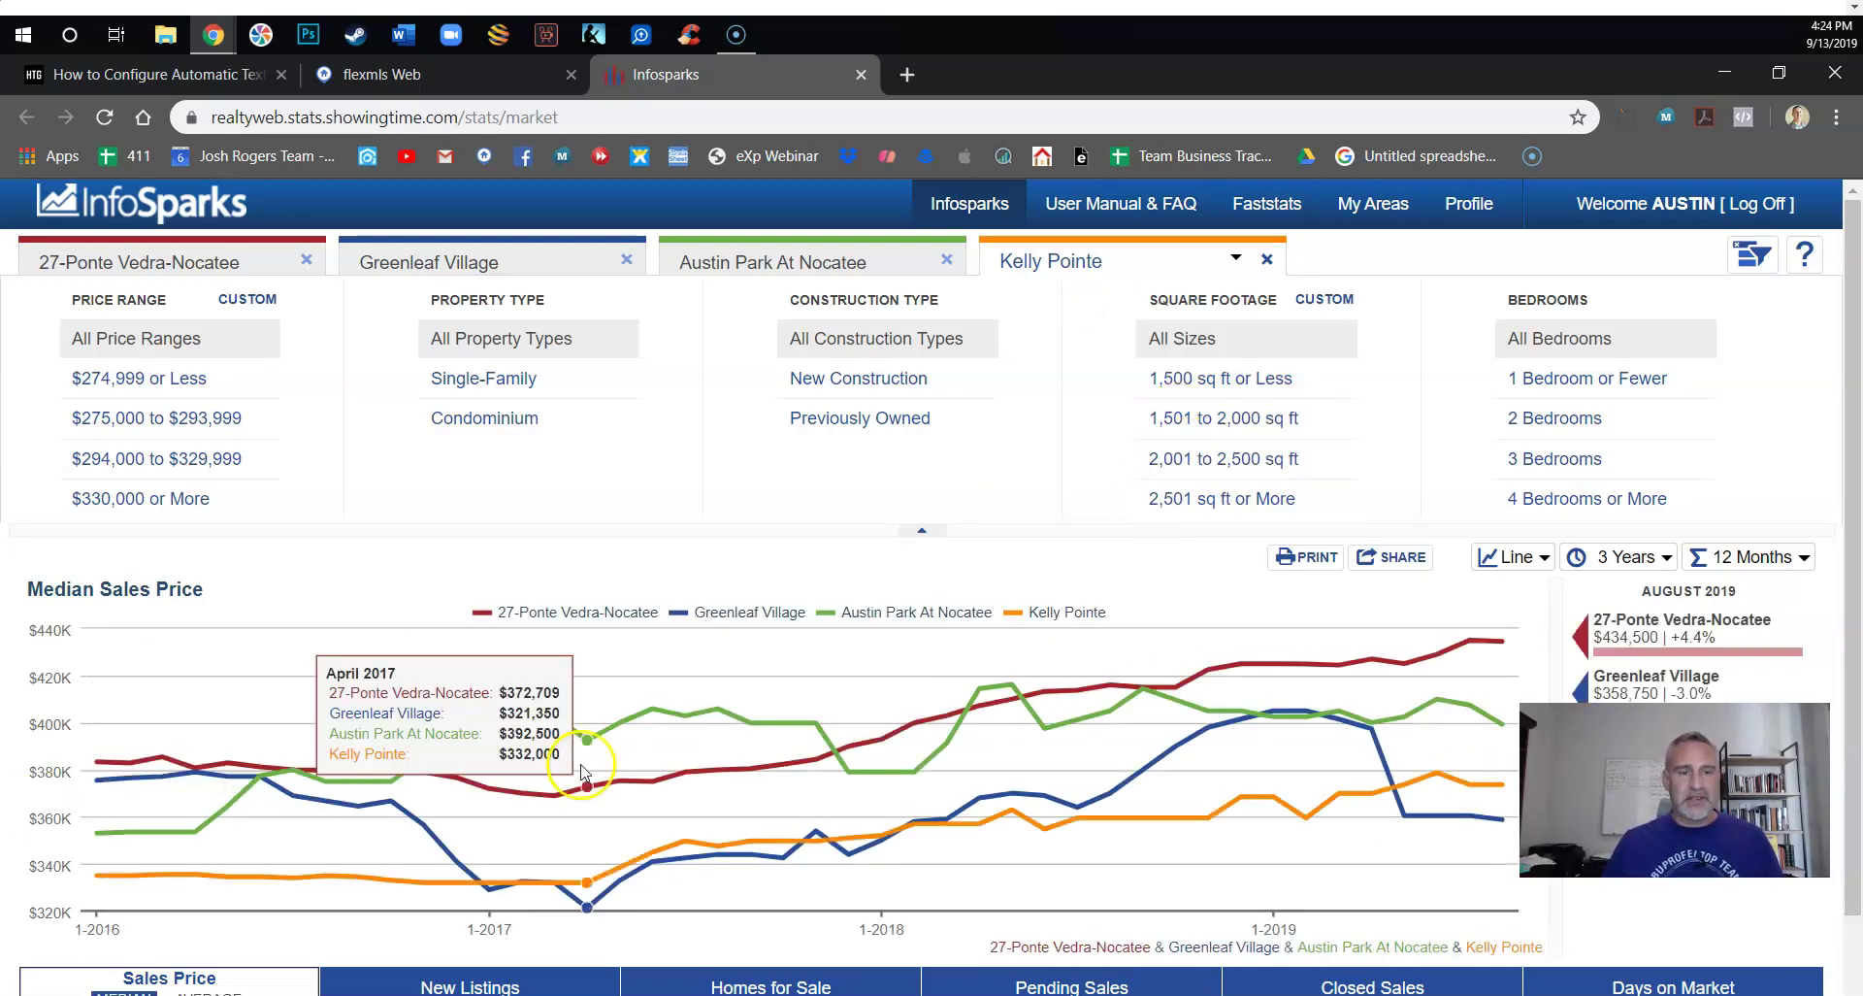
- Set the time span of the Median Sales Price chart to 10 years
{"action": "left_click", "coordinate": [1638, 561]}
{"action": "left_click", "coordinate": [1523, 557]}
{"action": "left_click", "coordinate": [1599, 551]}
{"action": "left_click", "coordinate": [1611, 693]}
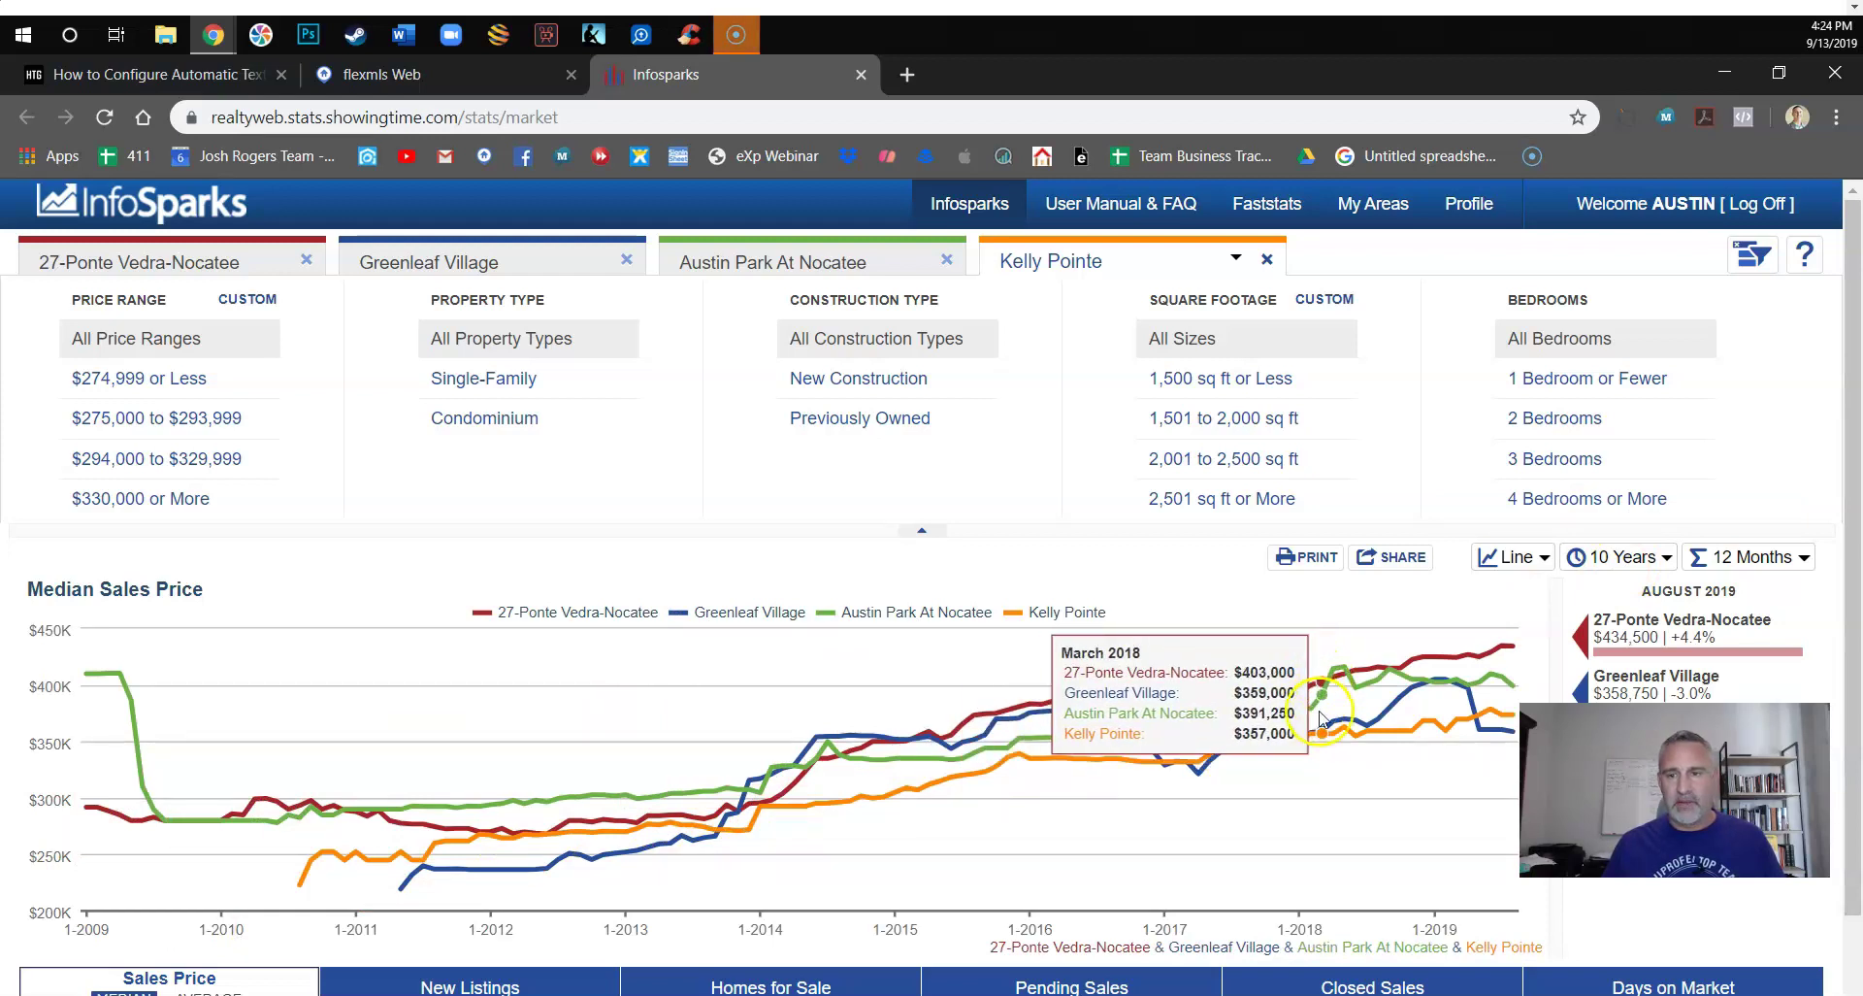
- Remove the Kelly Pointe, Austin Park At Nocatee and 27-Ponte Vedra-Nocatee areas, keeping only Greenleaf Village
{"action": "left_click", "coordinate": [1264, 261]}
{"action": "left_click", "coordinate": [947, 259]}
{"action": "left_click", "coordinate": [305, 262]}
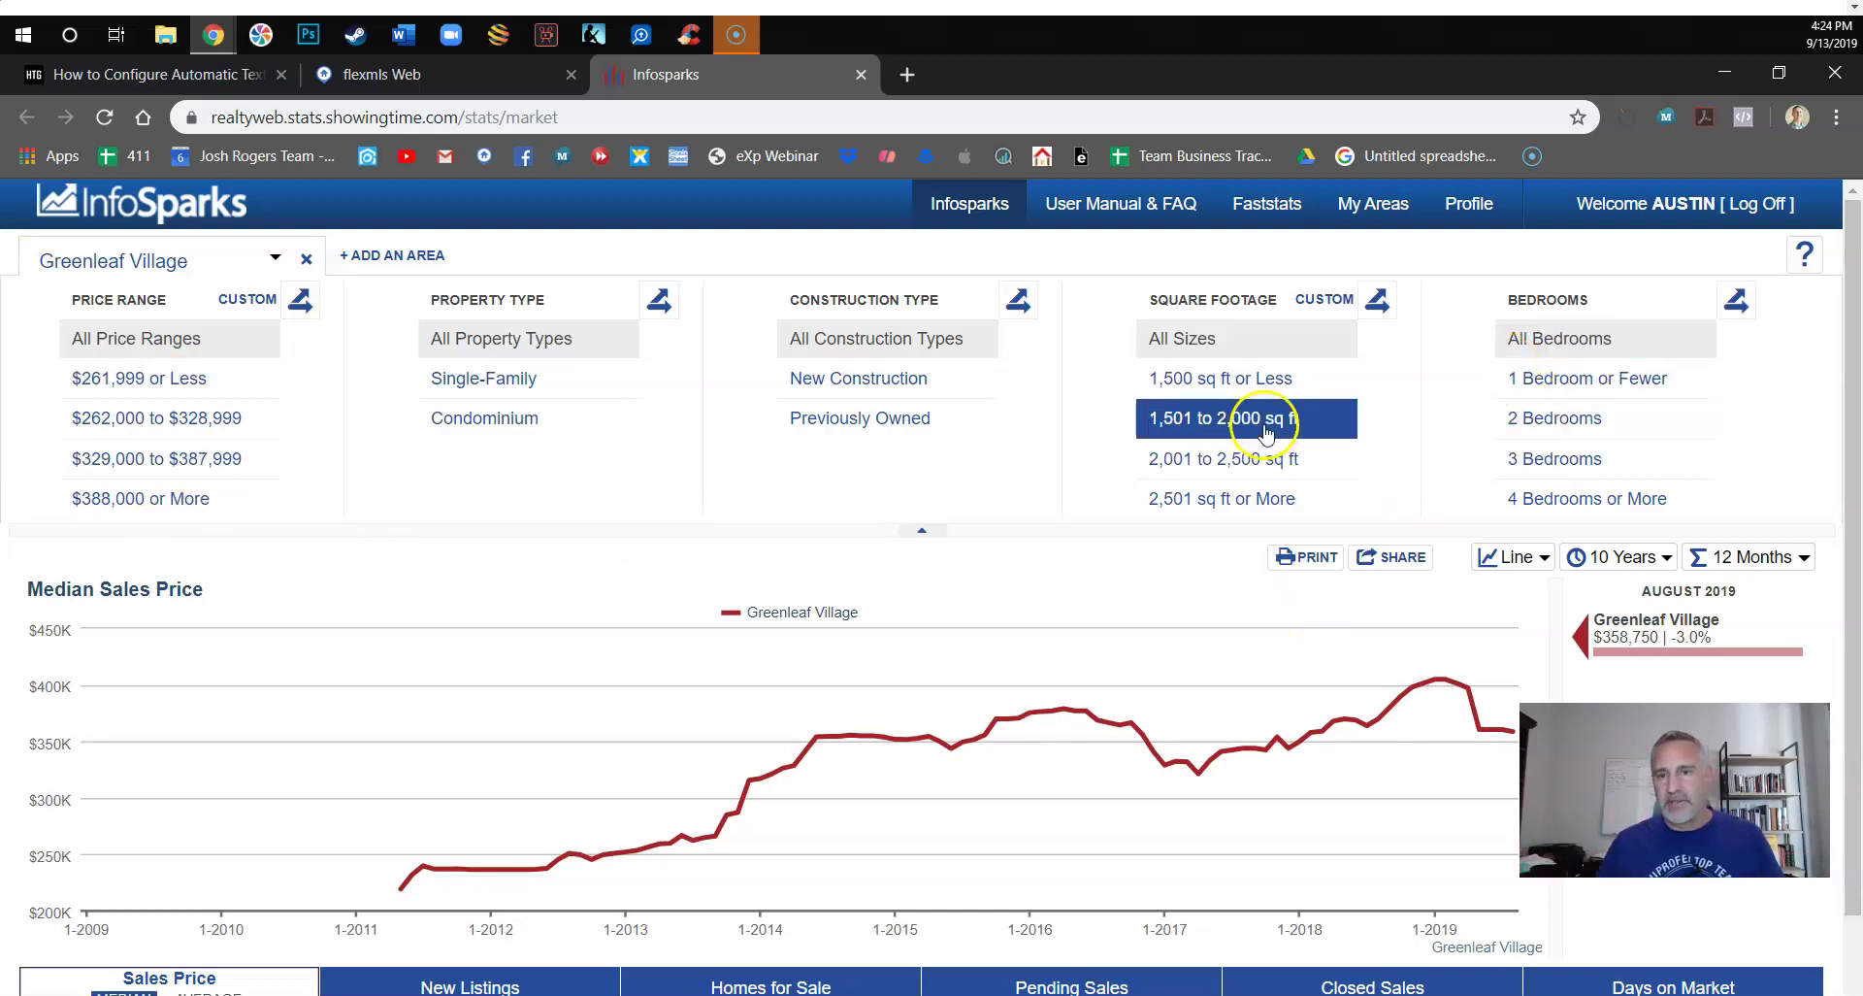
- Filter the Greenleaf Village data to Single-Family properties that are Previously Owned
{"action": "left_click", "coordinate": [505, 388]}
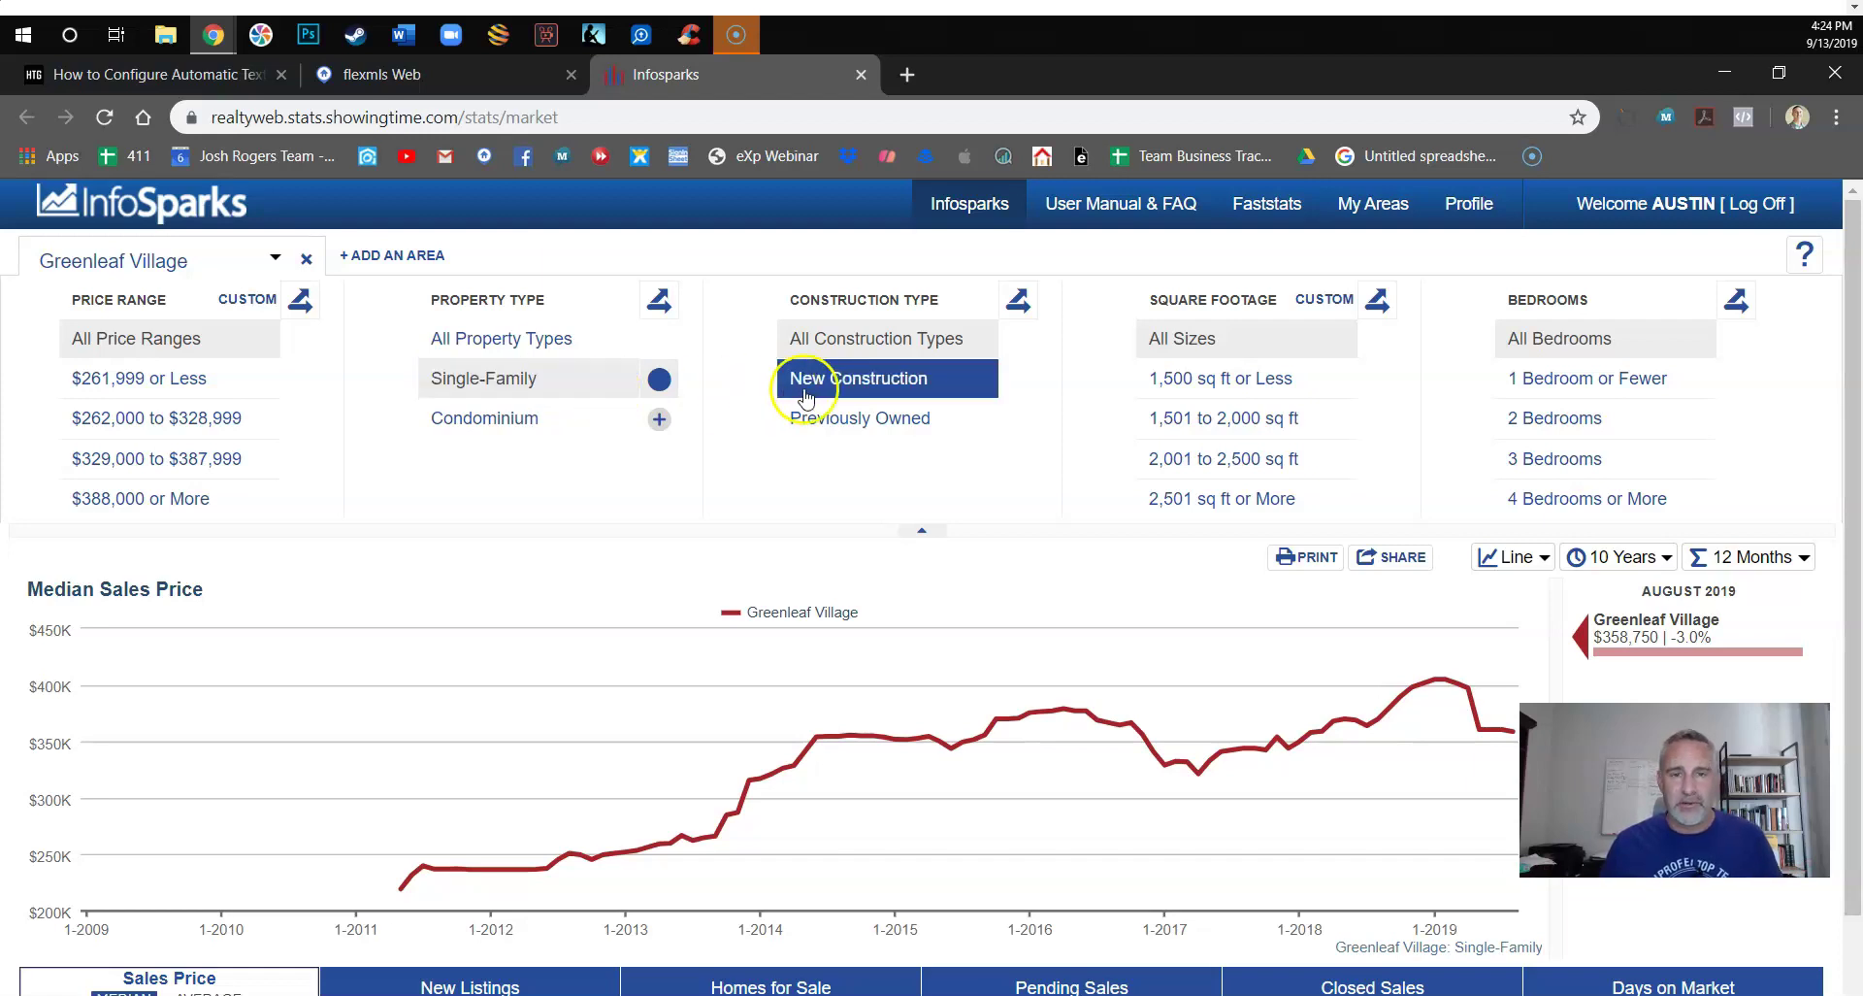
{"action": "left_click", "coordinate": [879, 435]}
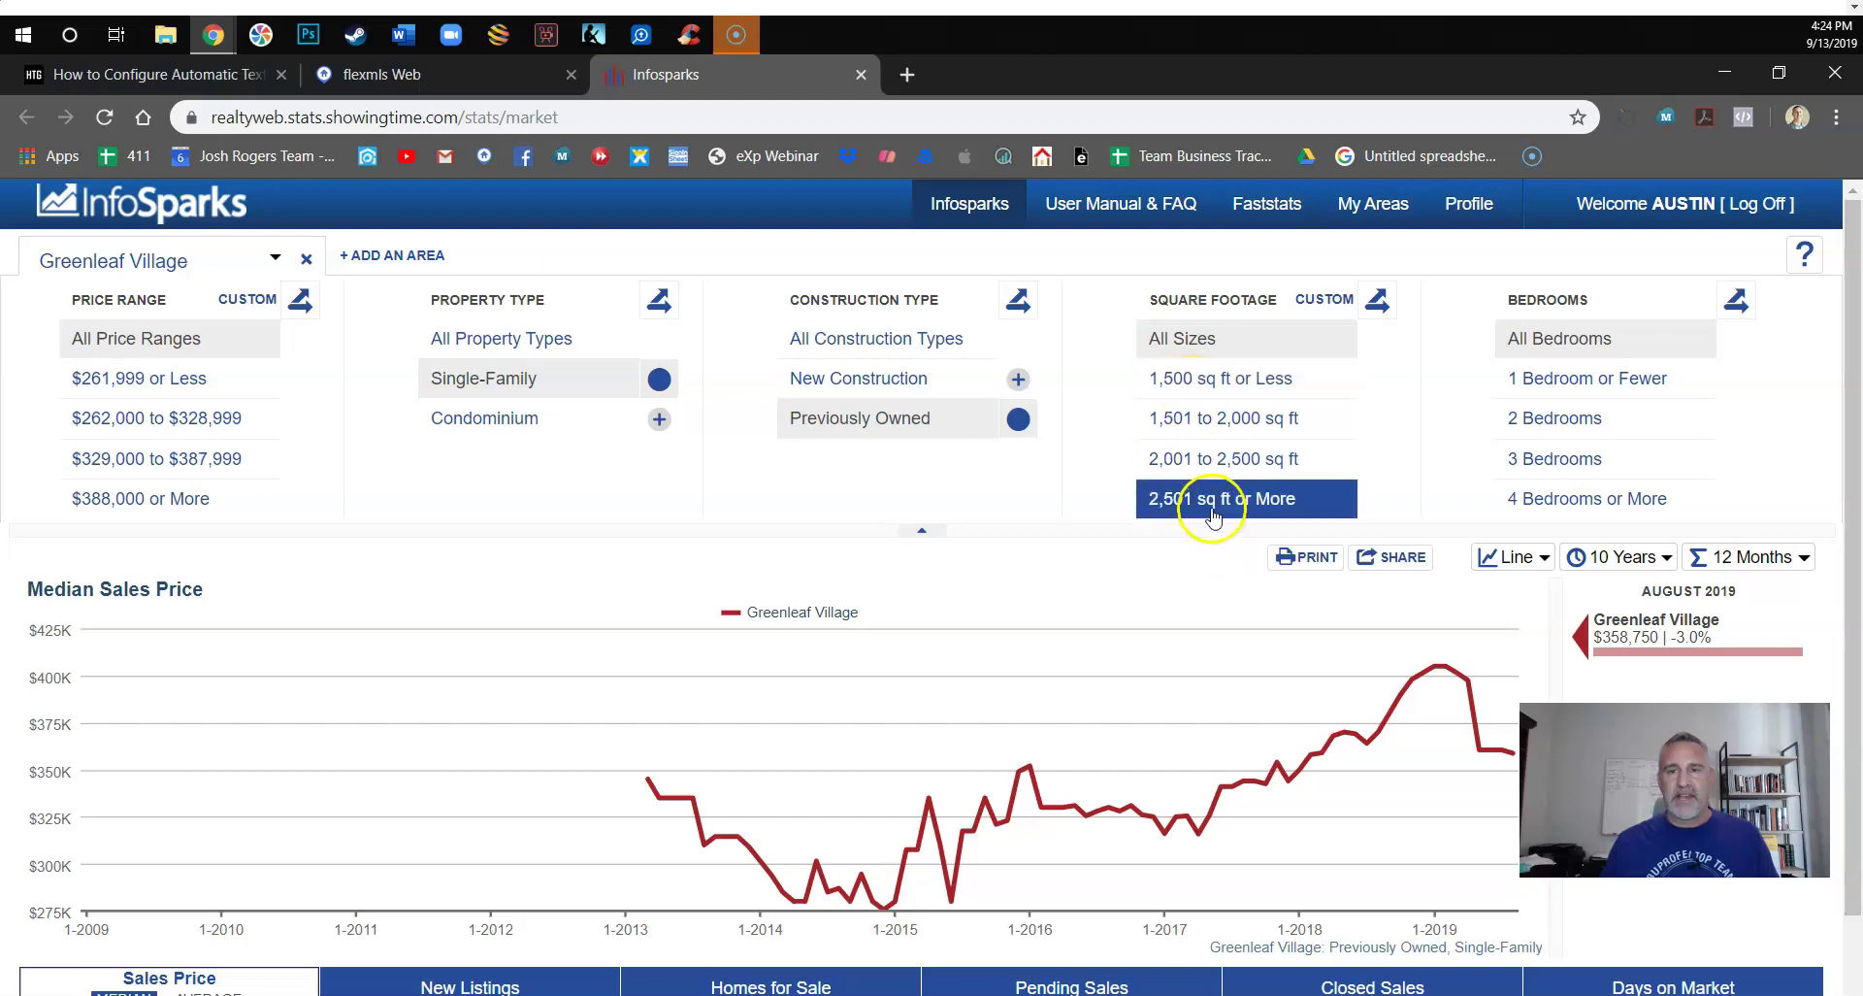
- Customize the largest square footage range to 2,501 to 3,000 sq ft and filter the chart by it
{"action": "left_click", "coordinate": [1323, 298]}
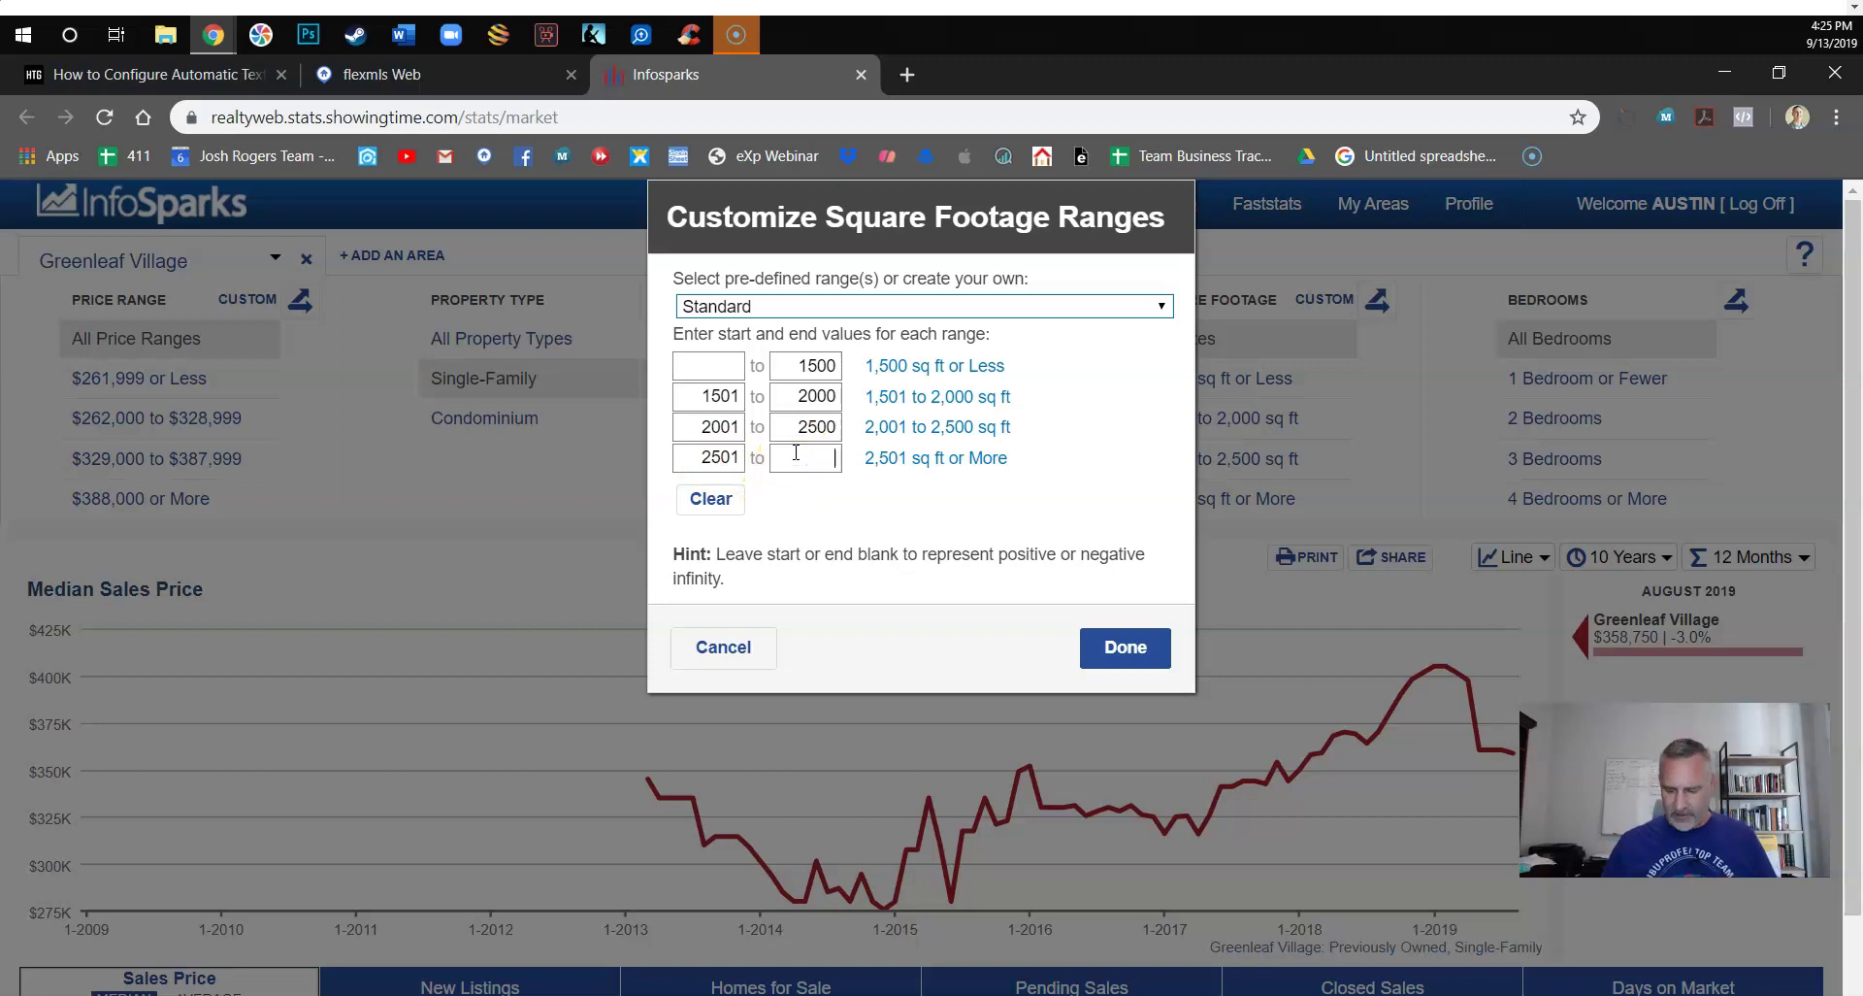
{"action": "left_click", "coordinate": [1126, 647]}
{"action": "left_click", "coordinate": [1221, 498]}
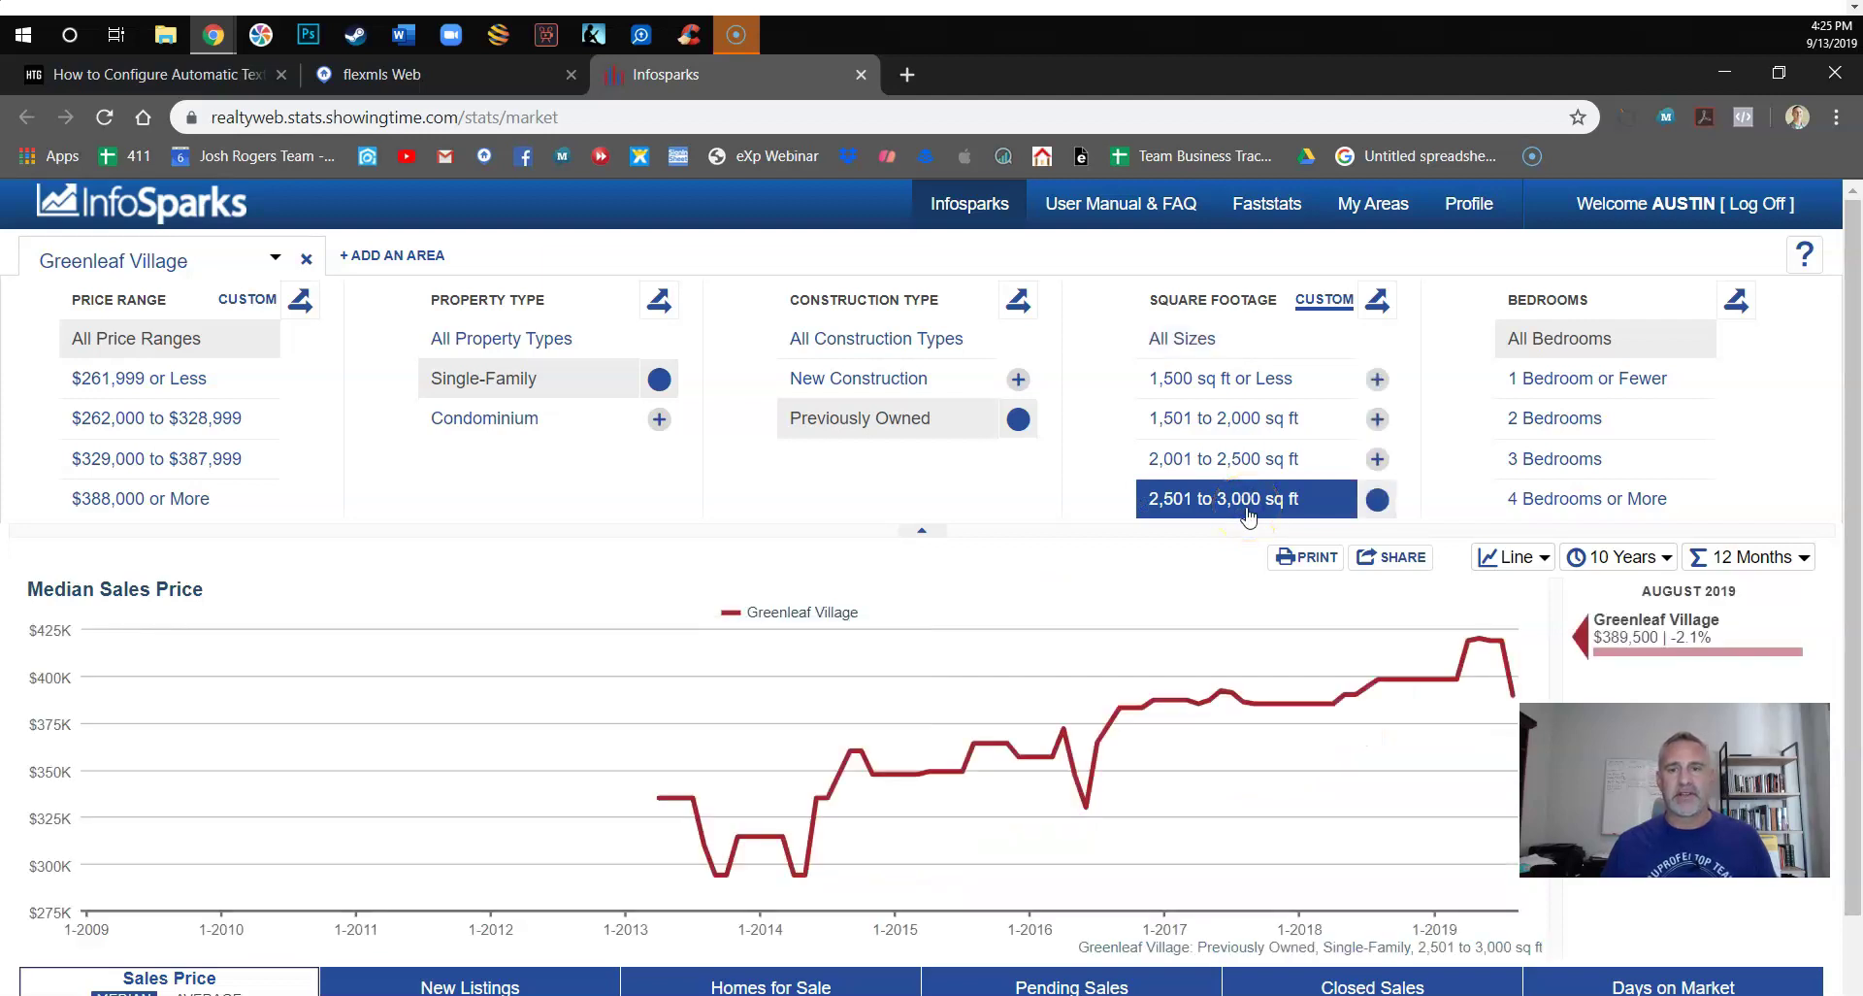
- Reset the square footage filter to All Sizes and filter Greenleaf Village by 3 Bedrooms
{"action": "left_click", "coordinate": [1203, 339]}
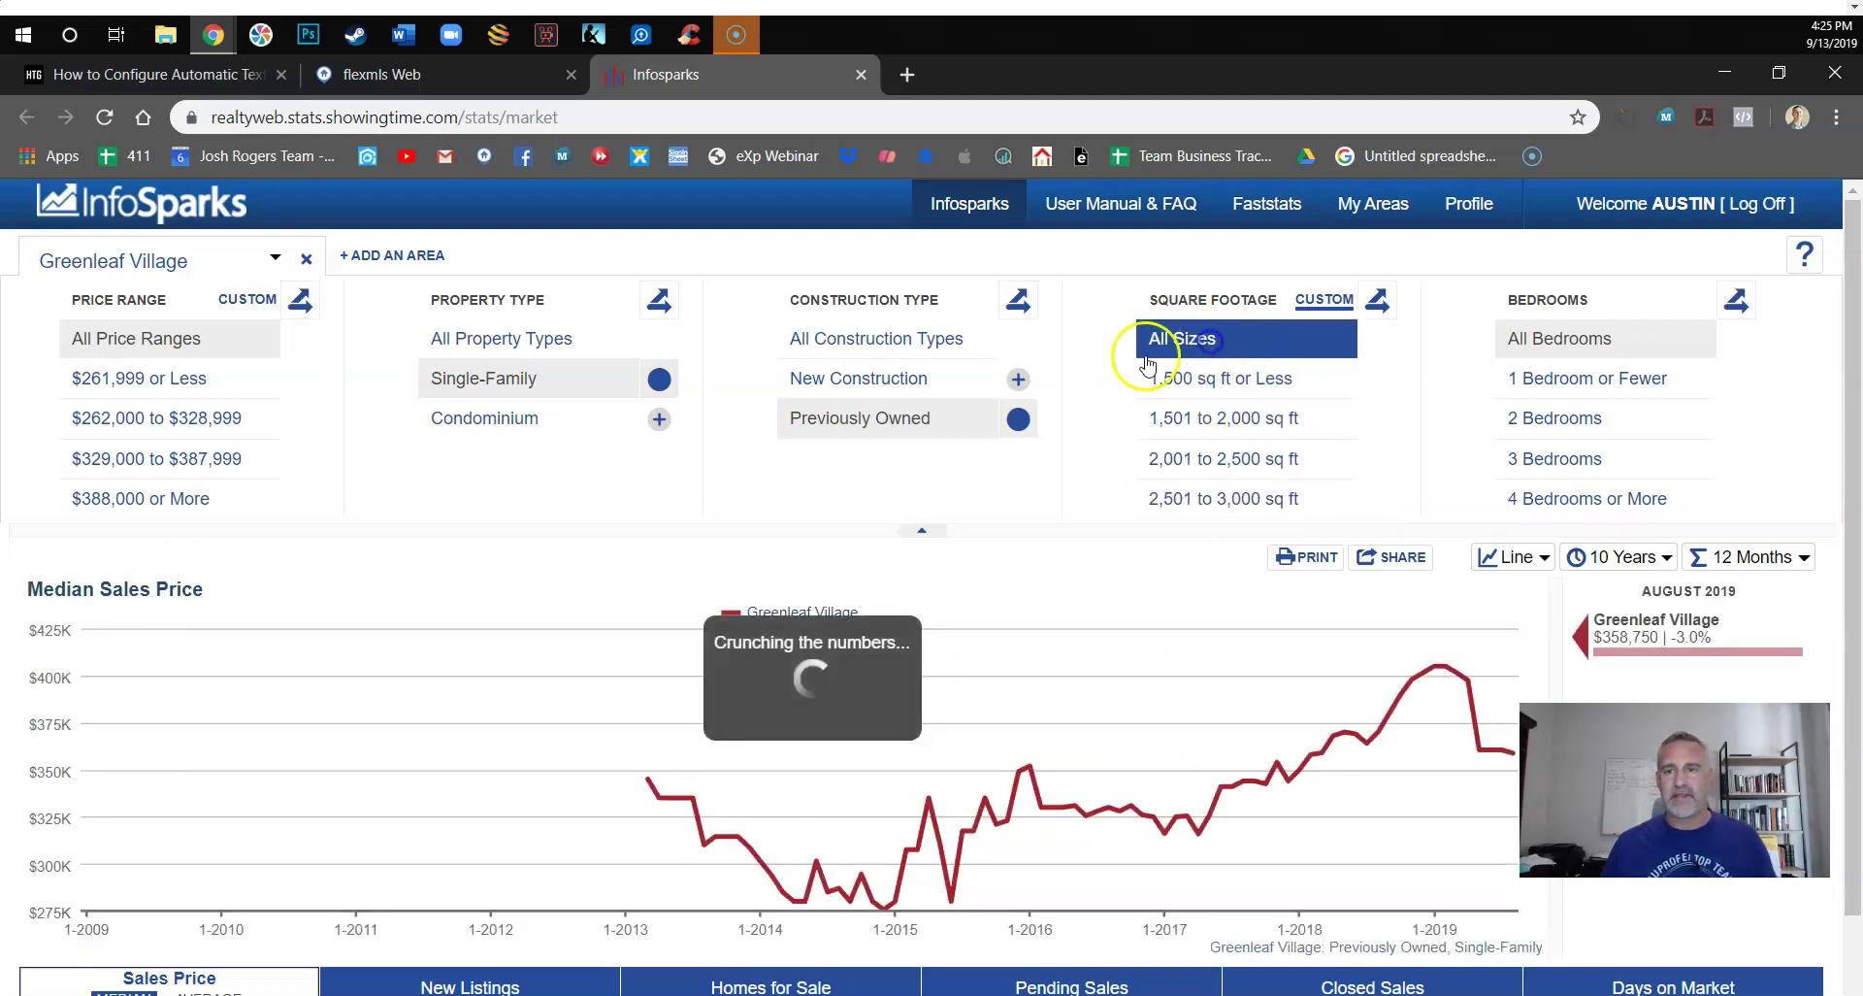
{"action": "left_click", "coordinate": [1556, 460]}
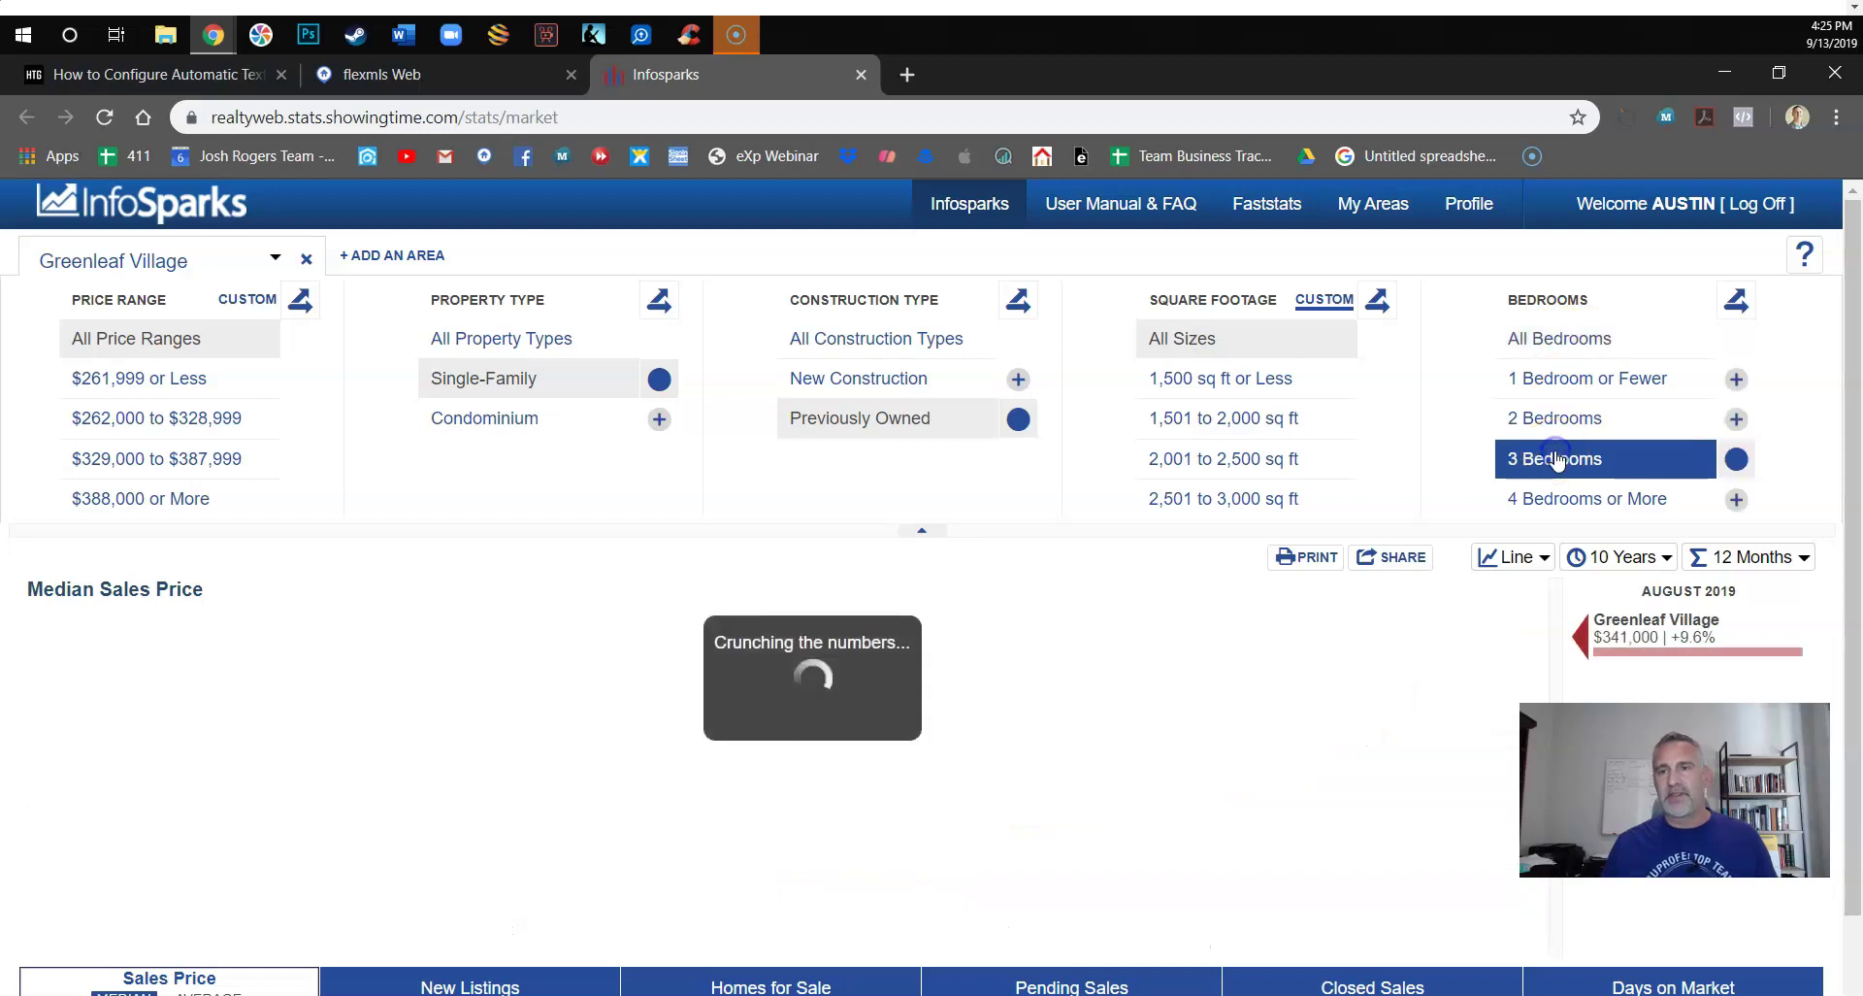
- Filter Greenleaf Village by both 3 Bedrooms and 4 Bedrooms or More
{"action": "left_click", "coordinate": [1624, 507]}
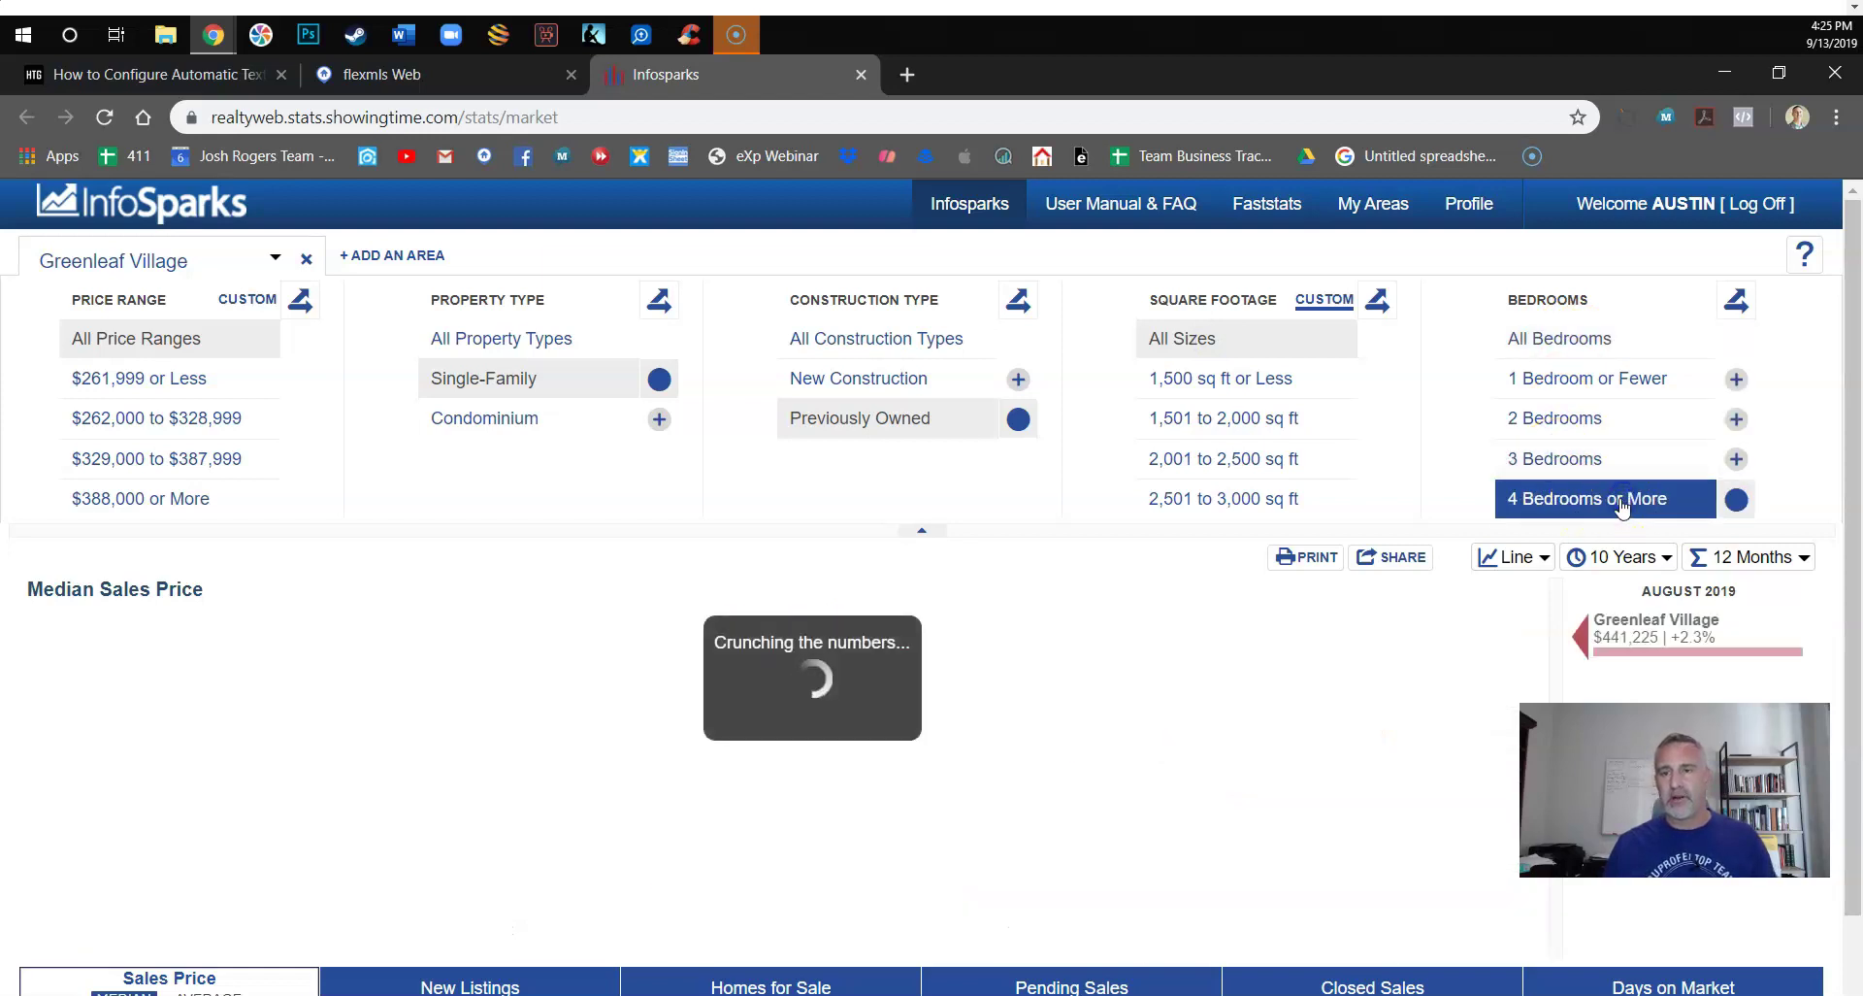
{"action": "left_click", "coordinate": [1736, 462]}
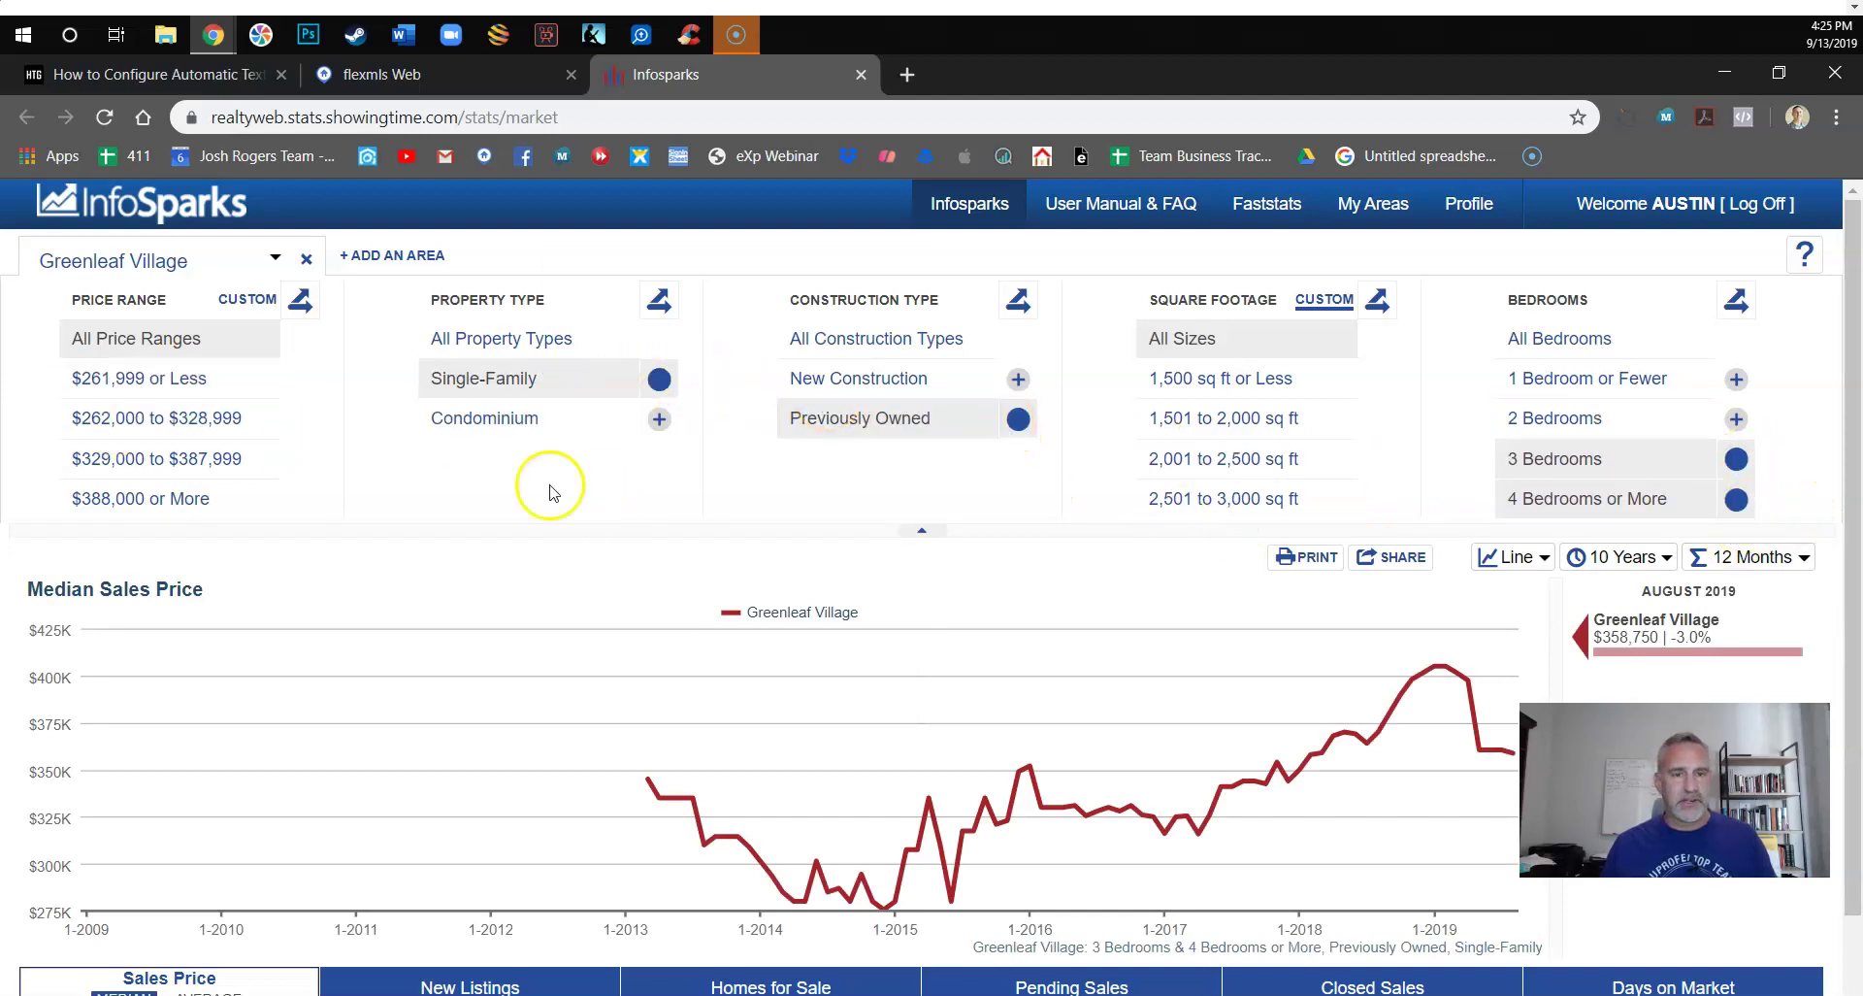
{"action": "mouse_move", "coordinate": [633, 859]}
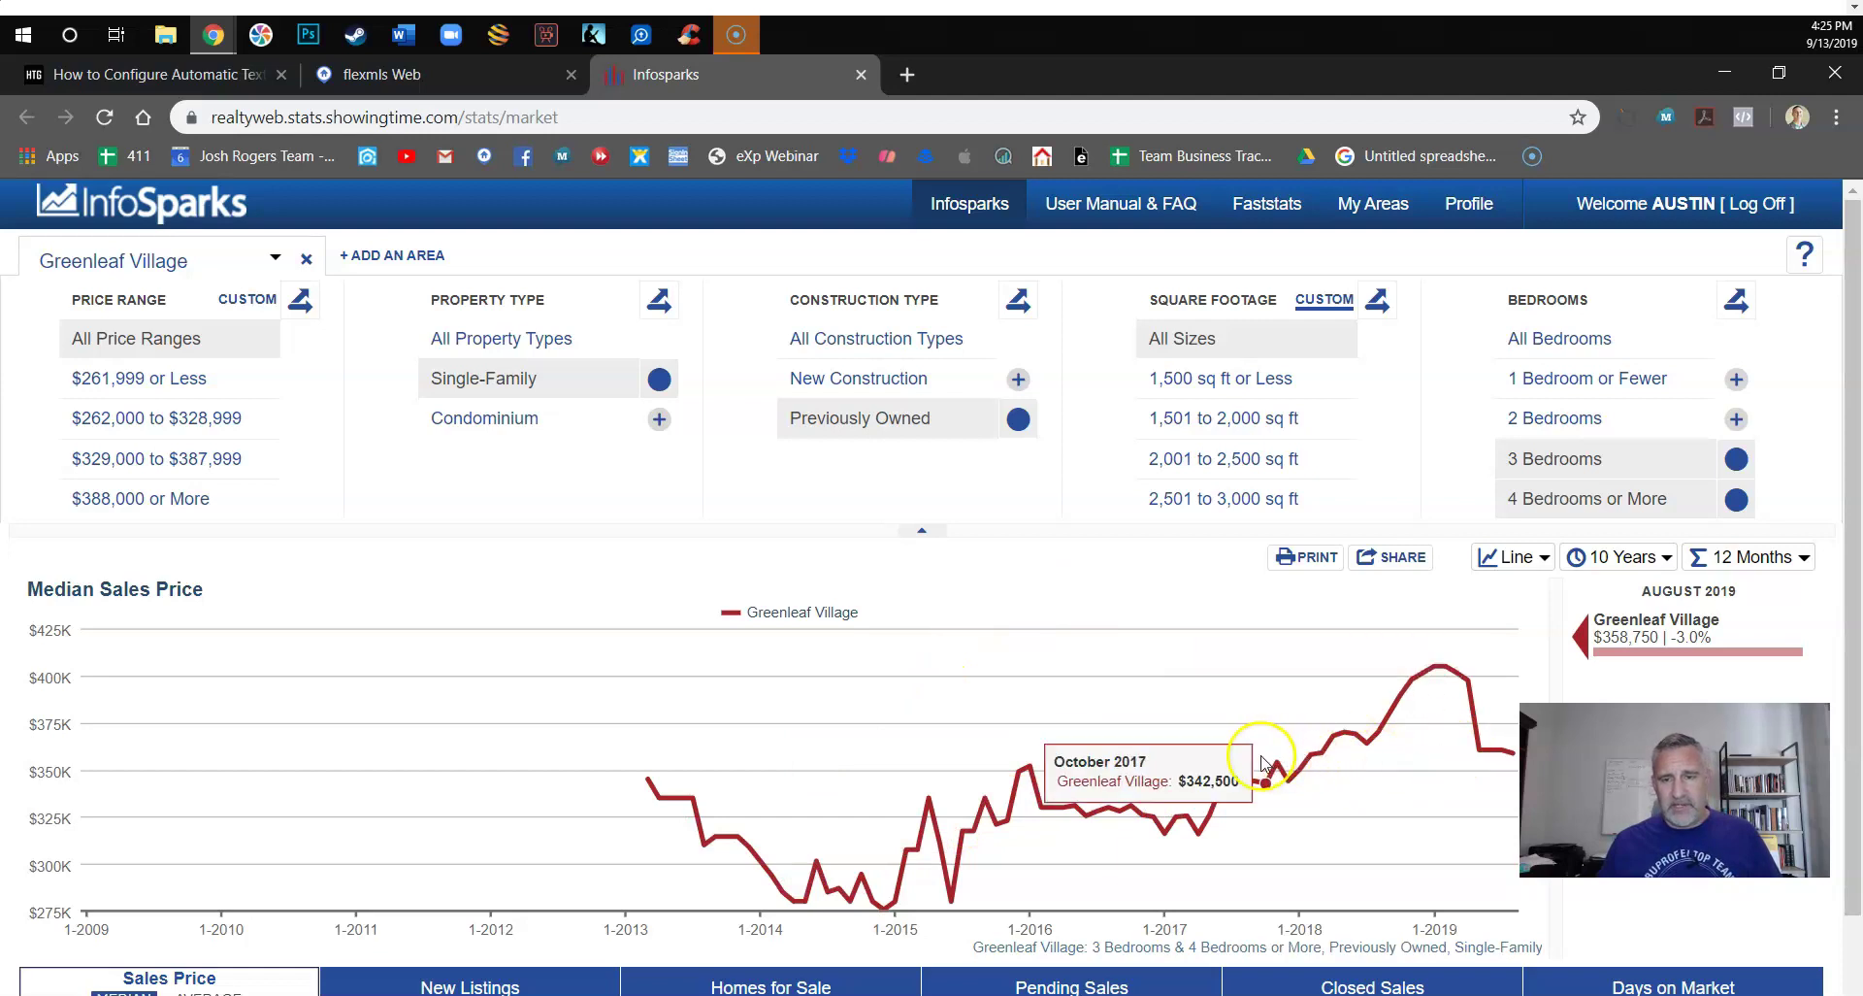
- Show the Greenleaf Village median sales price as a bar chart covering 1 Year
{"action": "left_click", "coordinate": [1504, 559]}
{"action": "left_click", "coordinate": [1516, 648]}
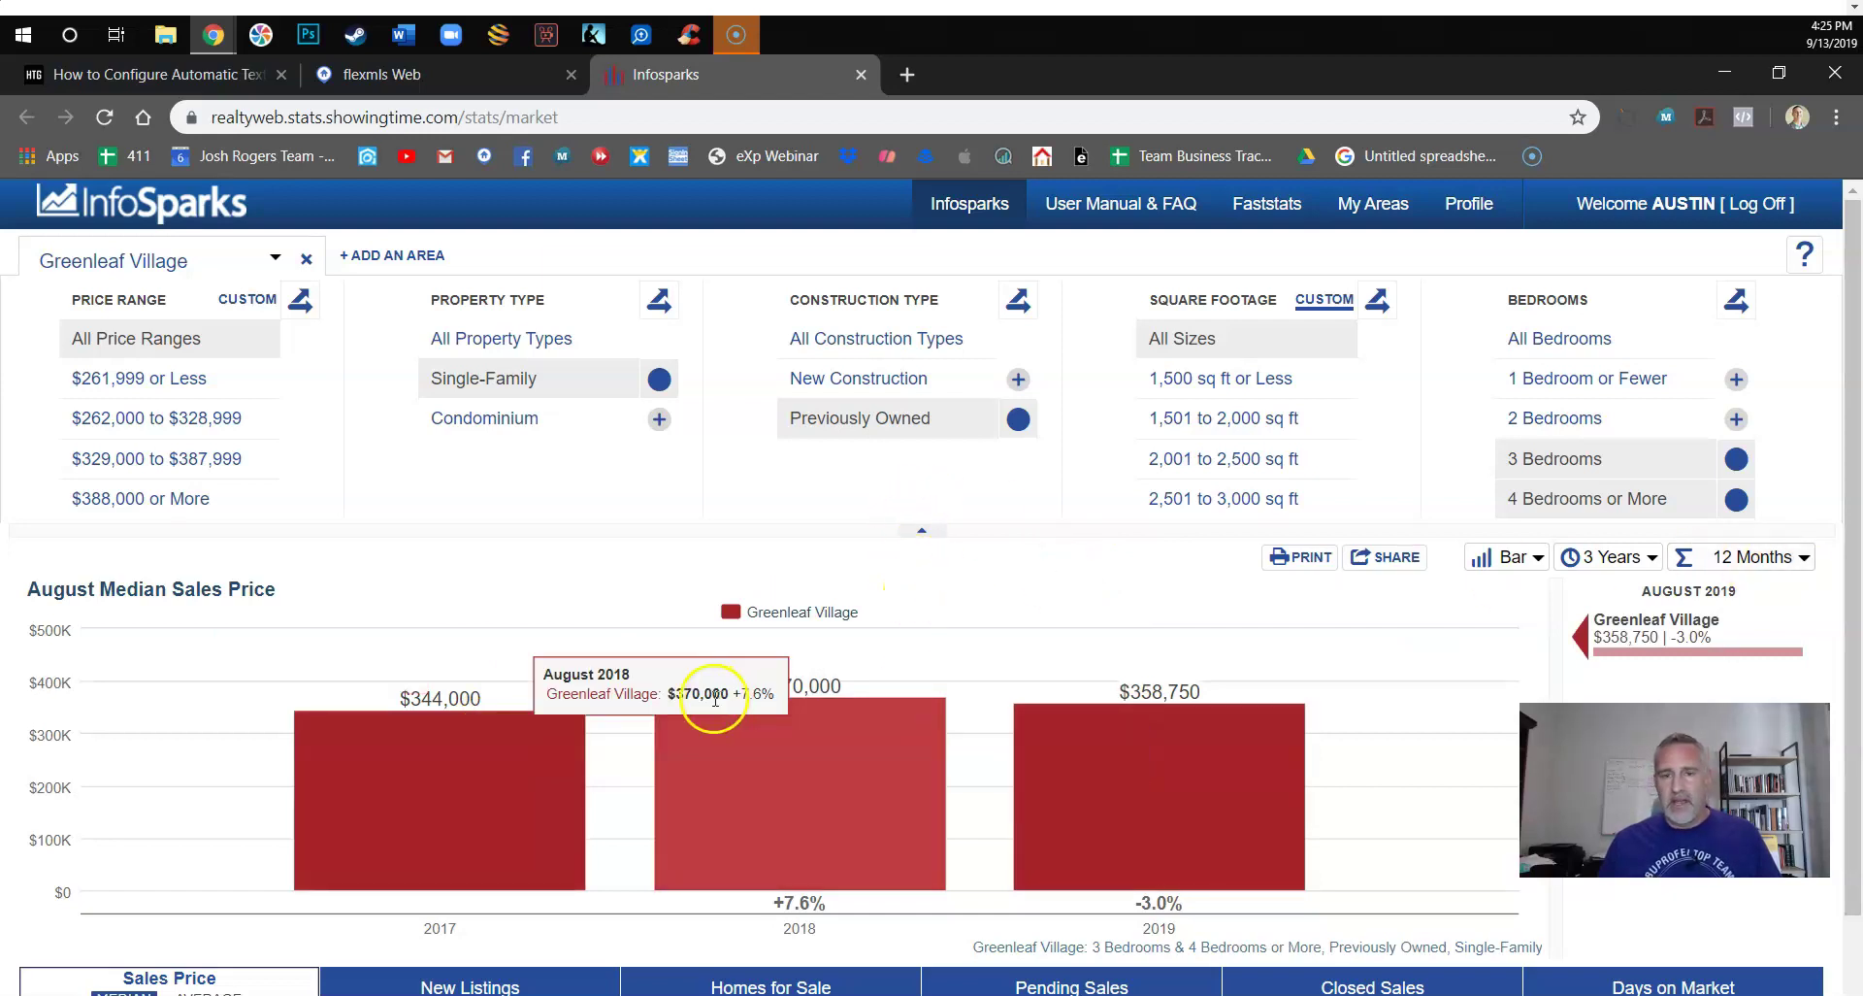
{"action": "left_click", "coordinate": [1606, 557]}
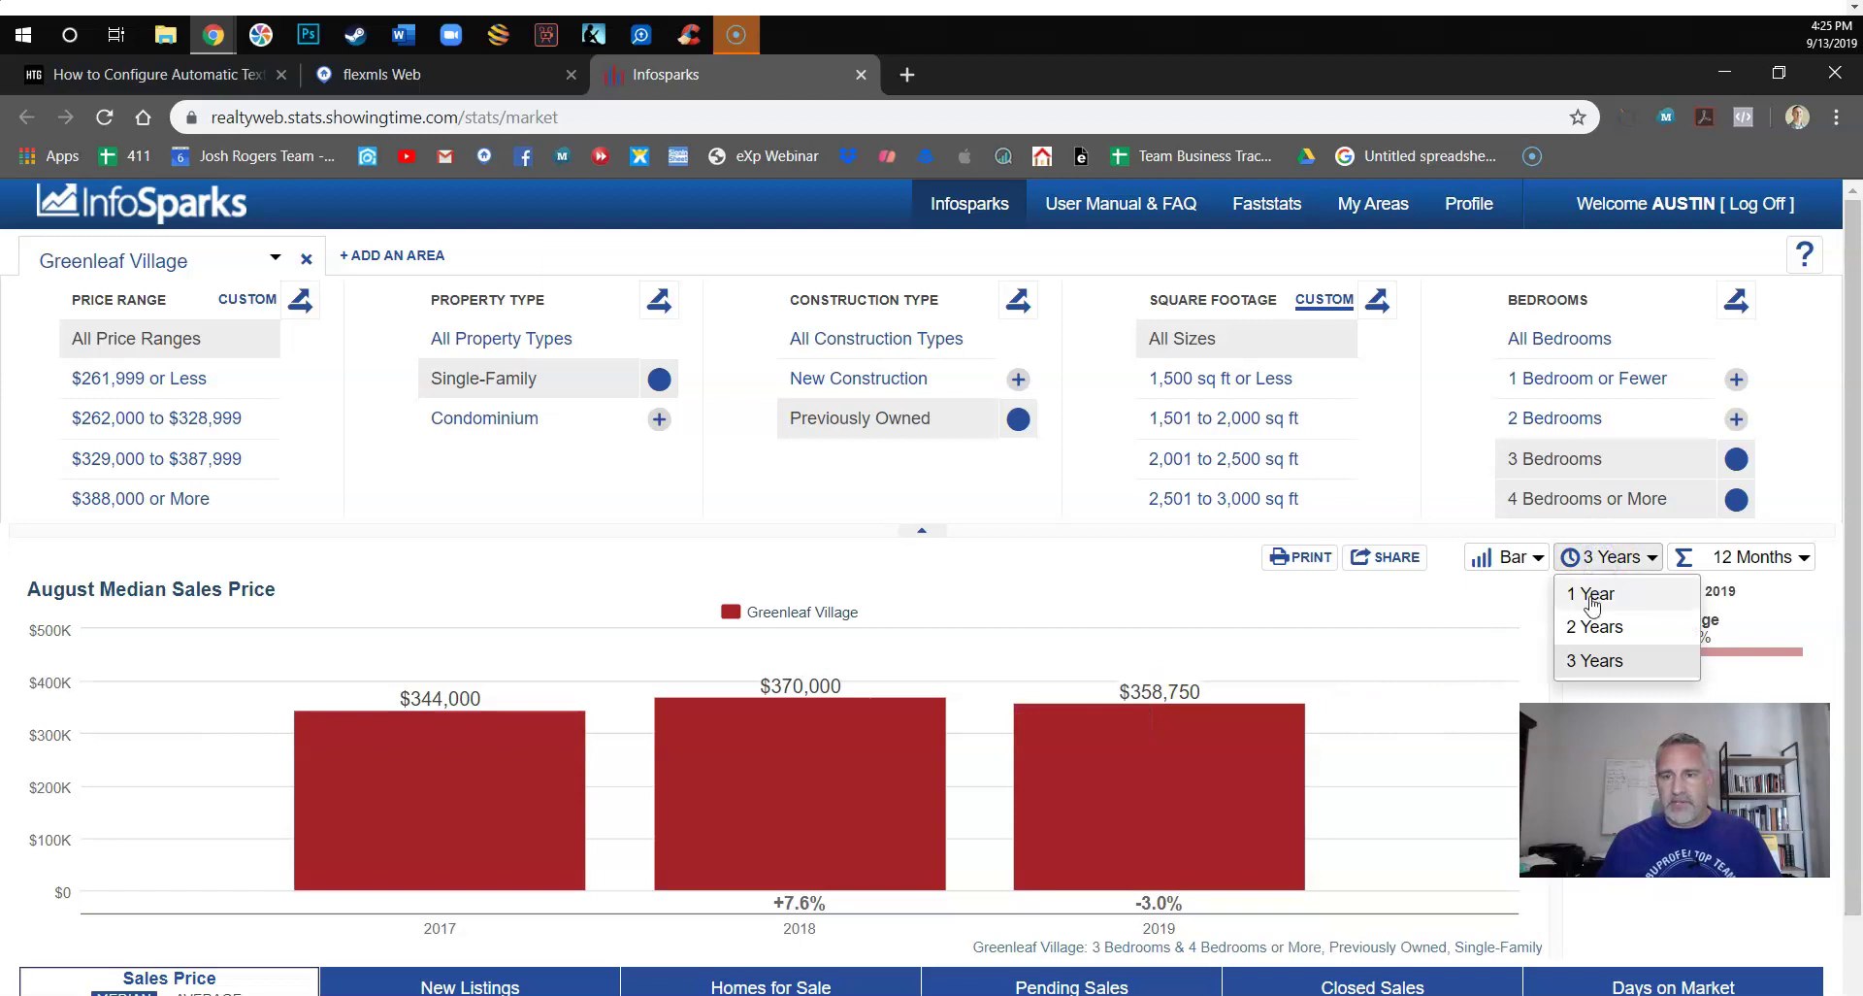
{"action": "left_click", "coordinate": [1592, 595]}
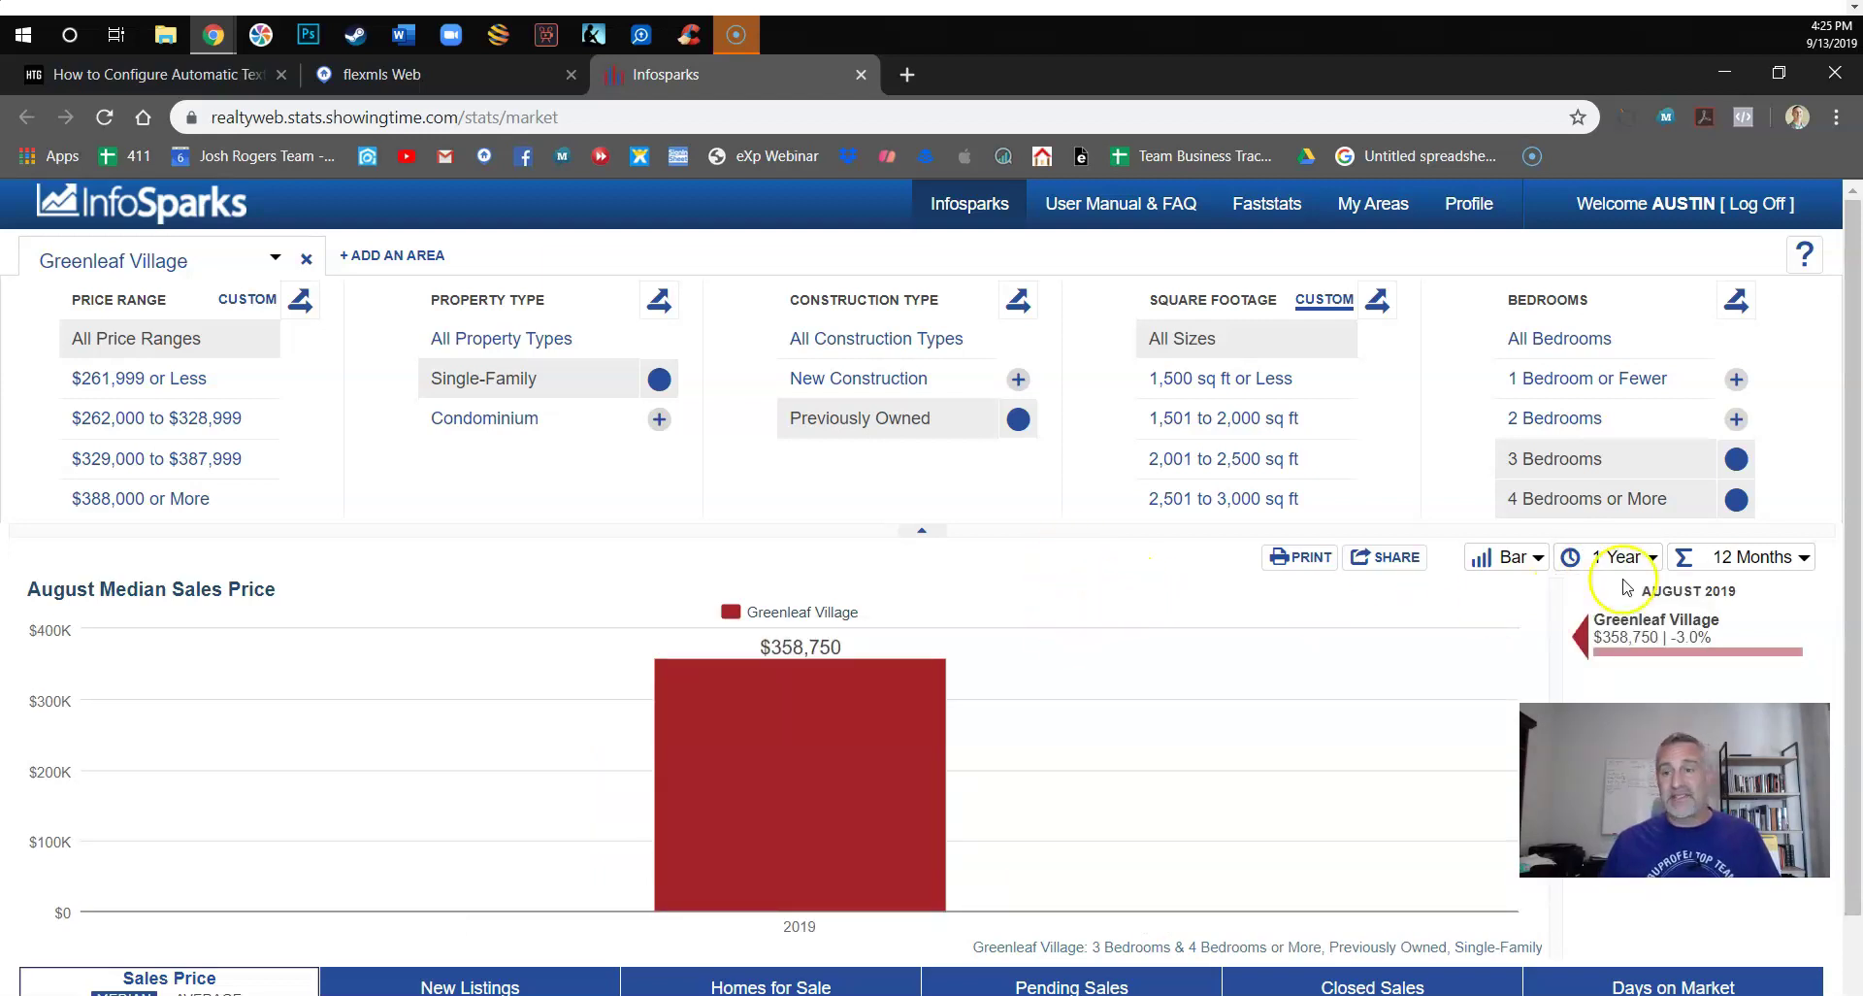
{"action": "mouse_move", "coordinate": [715, 709]}
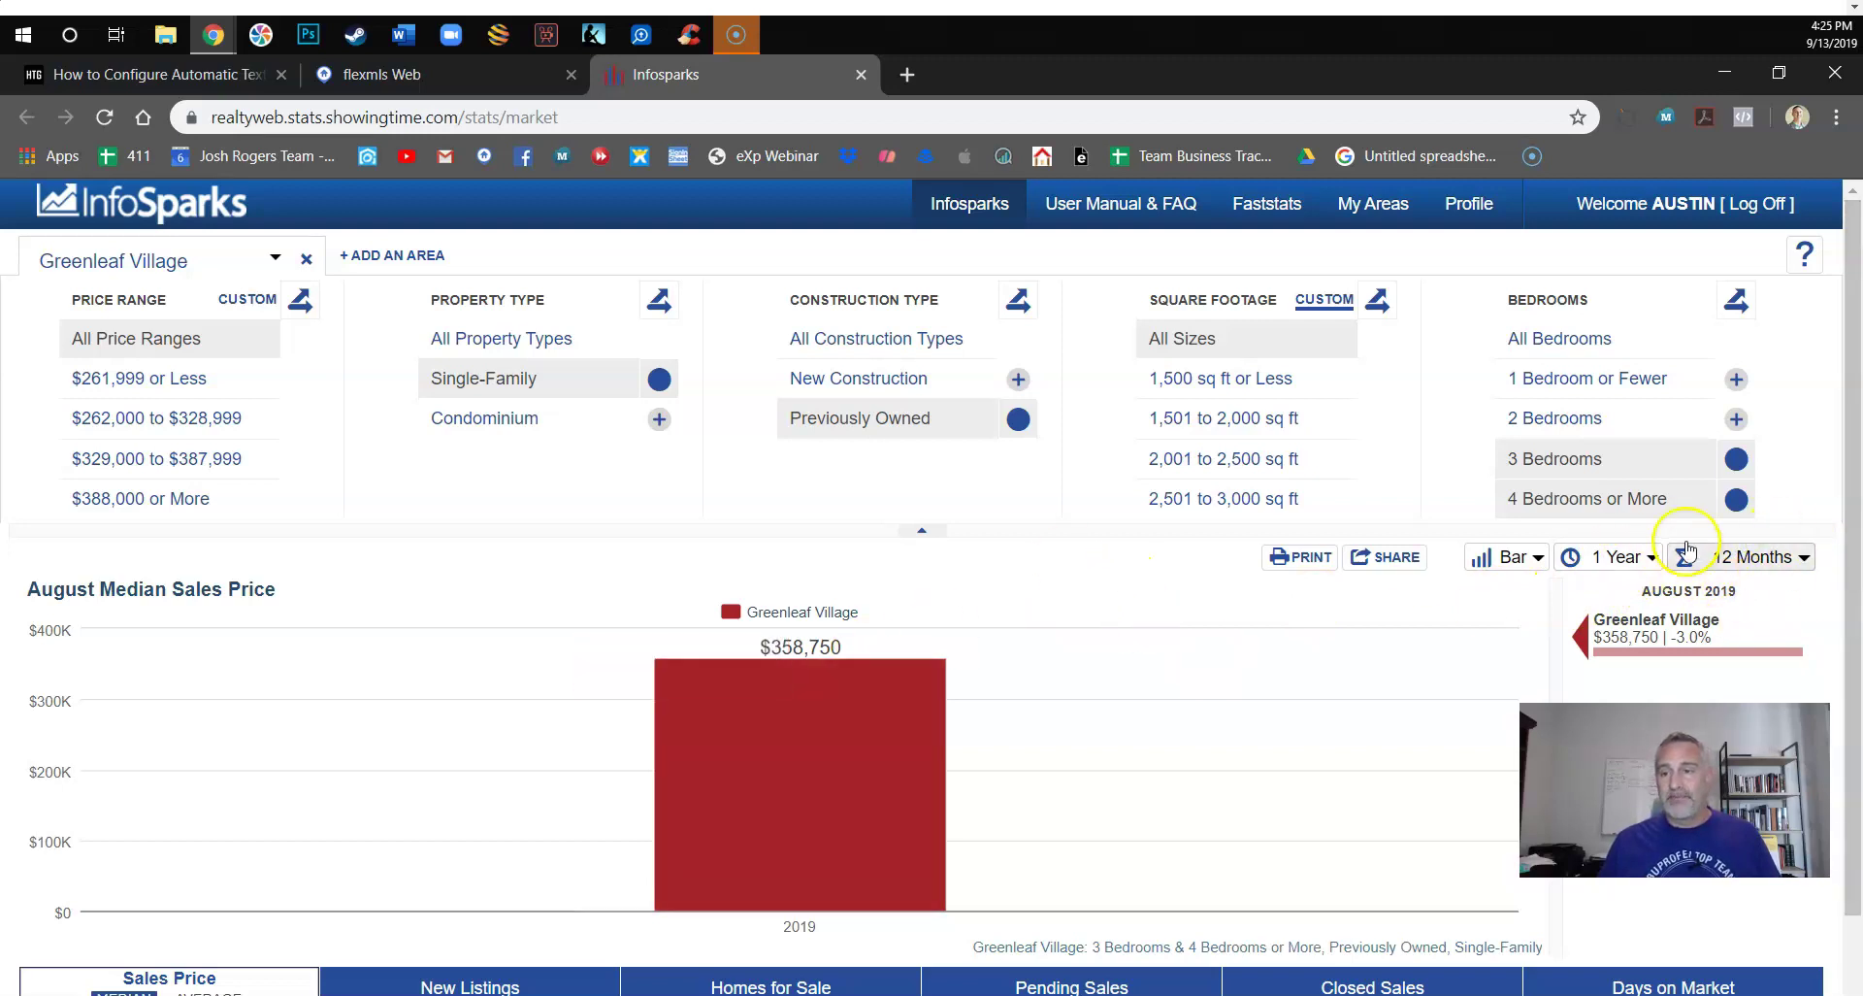
- Set the length of time for each data point to Monthly
{"action": "left_click", "coordinate": [1732, 561]}
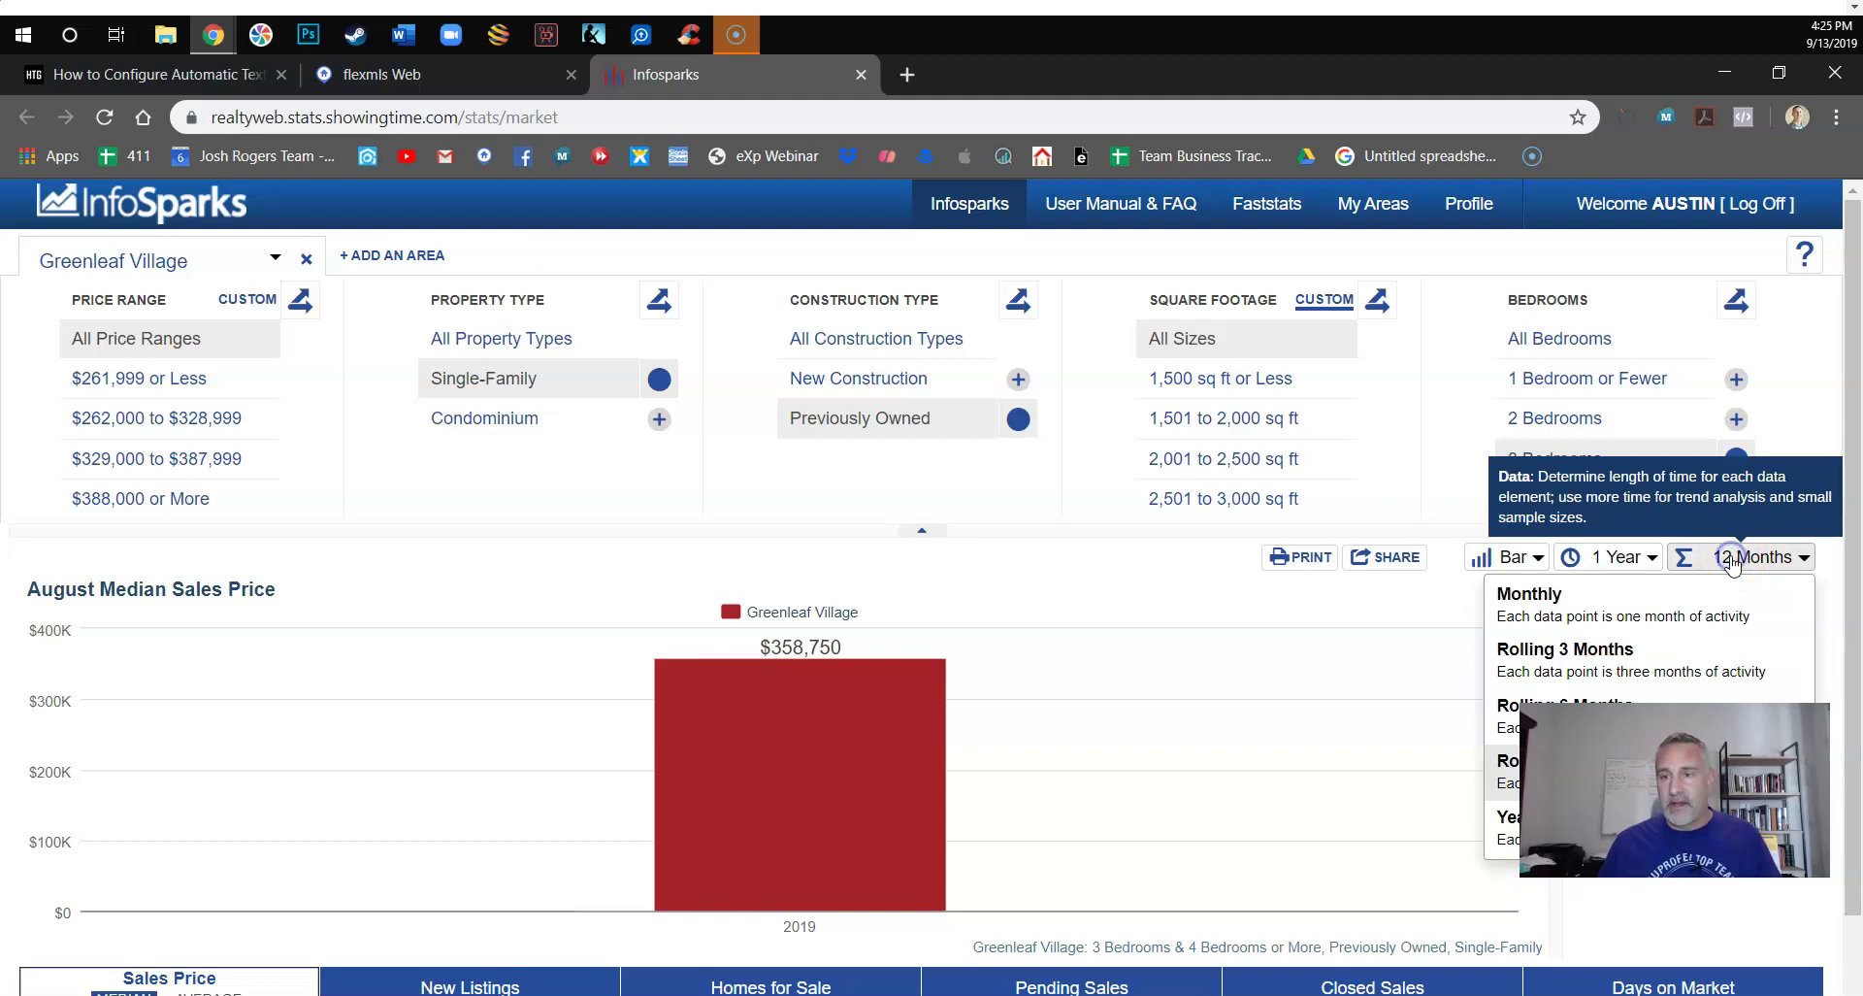
{"action": "left_click", "coordinate": [1151, 575]}
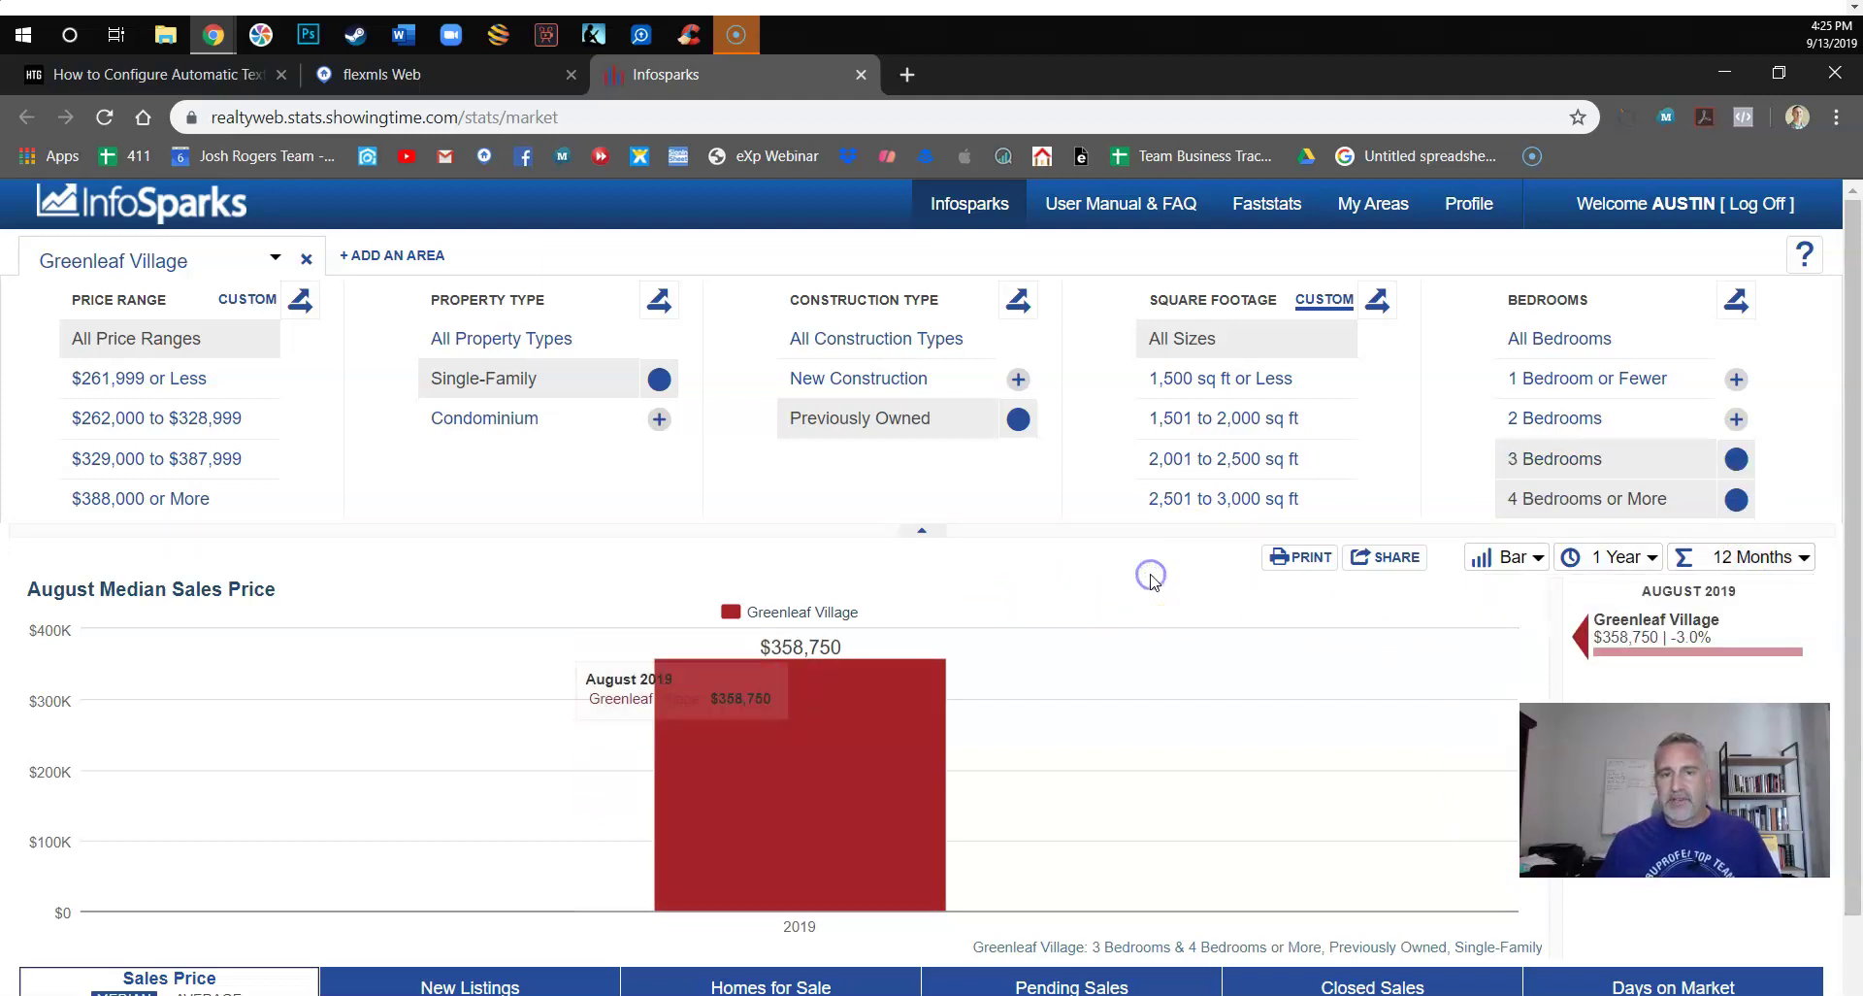
{"action": "mouse_move", "coordinate": [854, 695]}
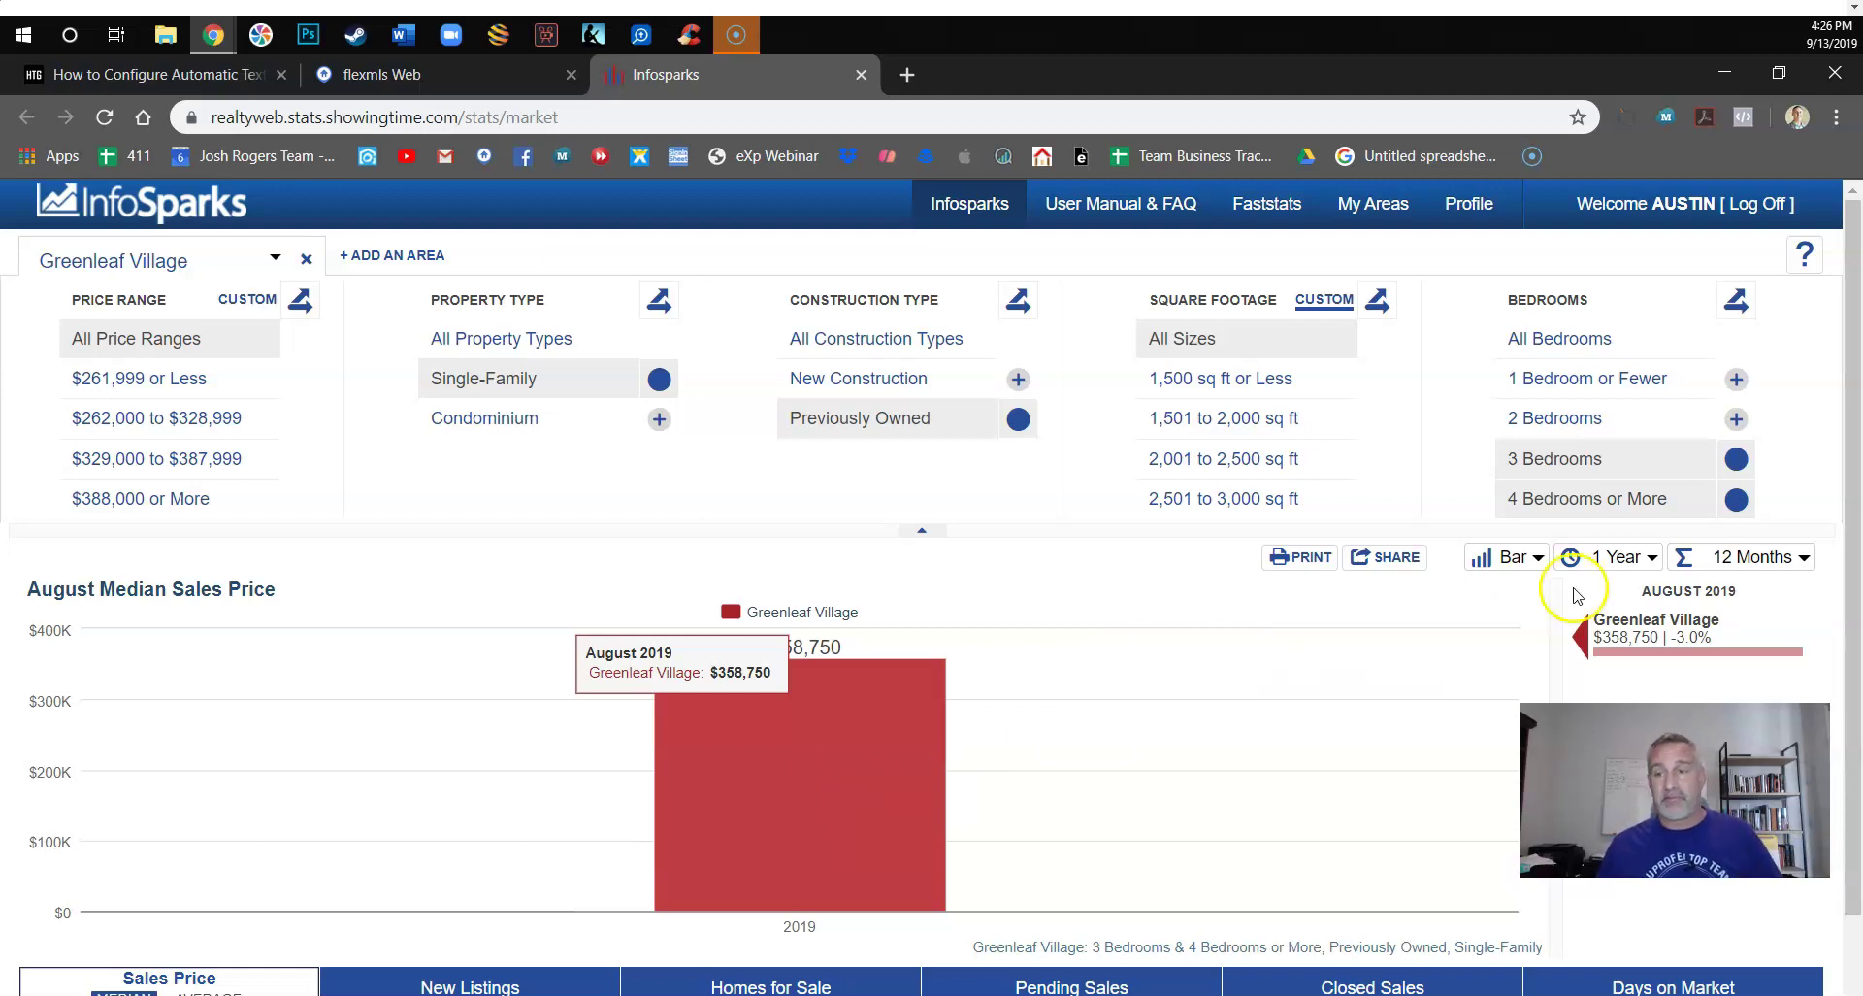
{"action": "left_click", "coordinate": [1740, 557]}
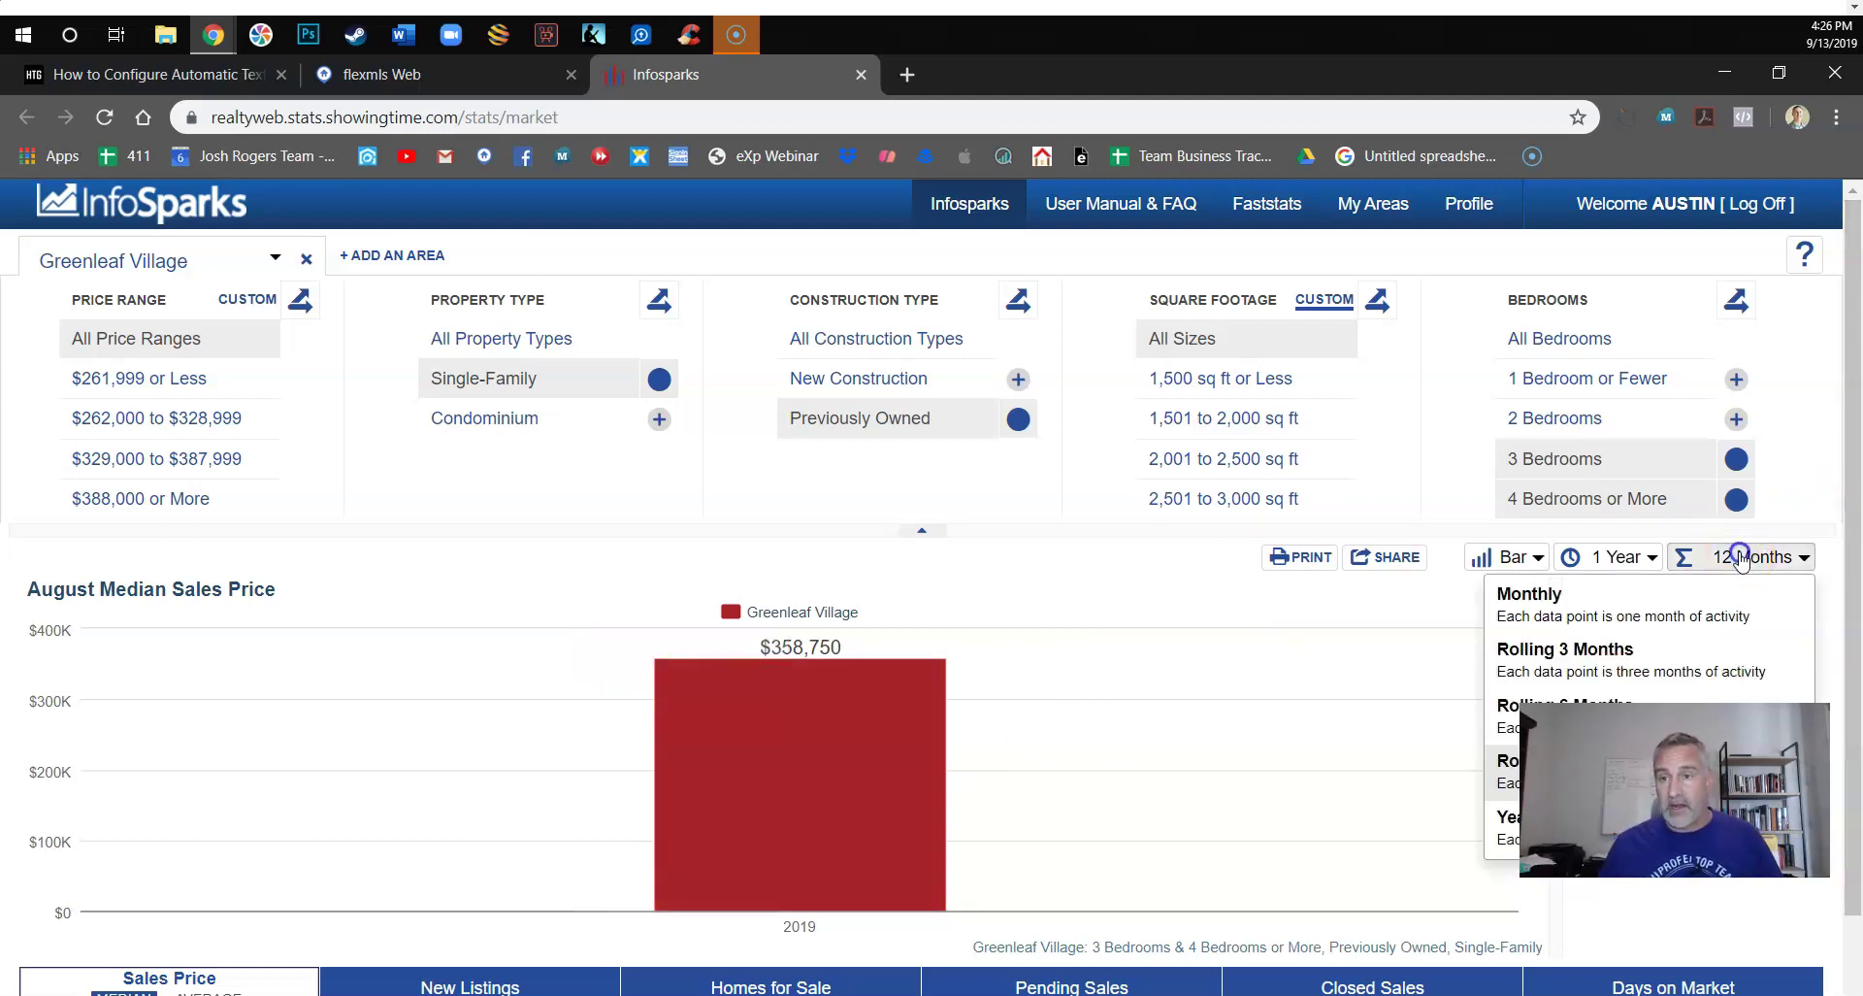
{"action": "left_click", "coordinate": [1665, 619]}
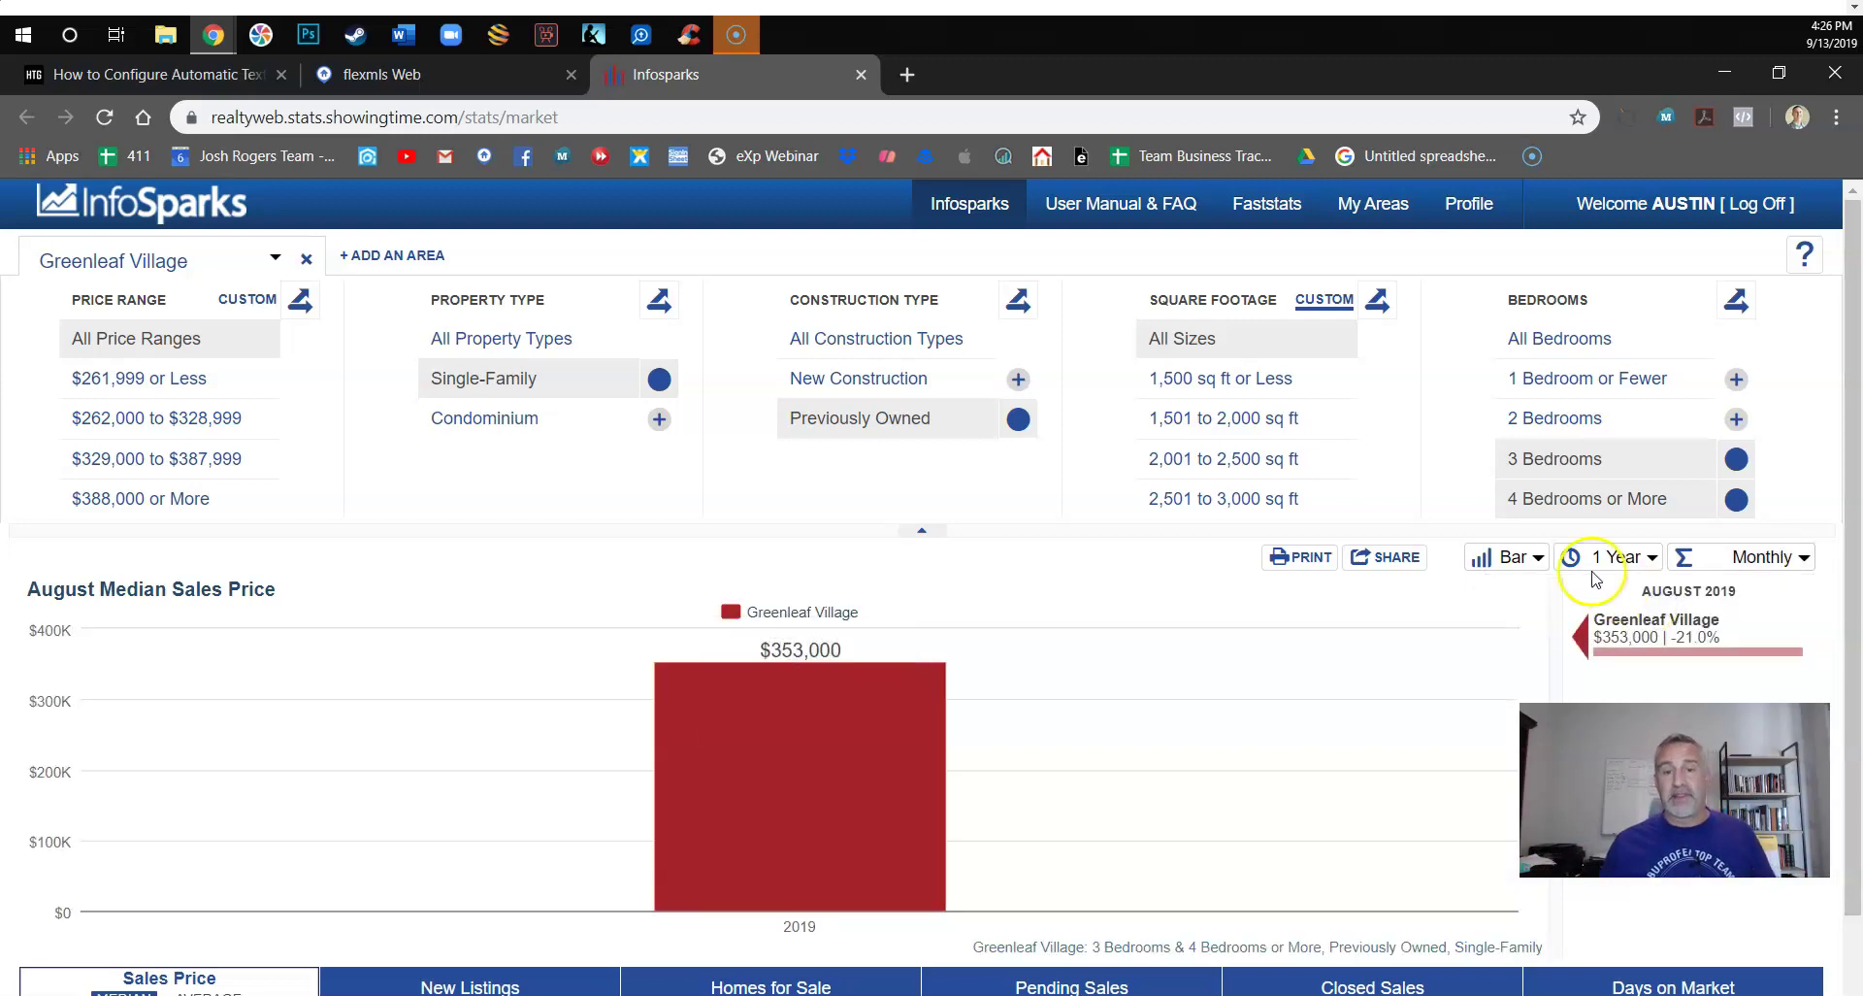
- Display the monthly median sales price as a line chart and return to the bar chart
{"action": "left_click", "coordinate": [1502, 558]}
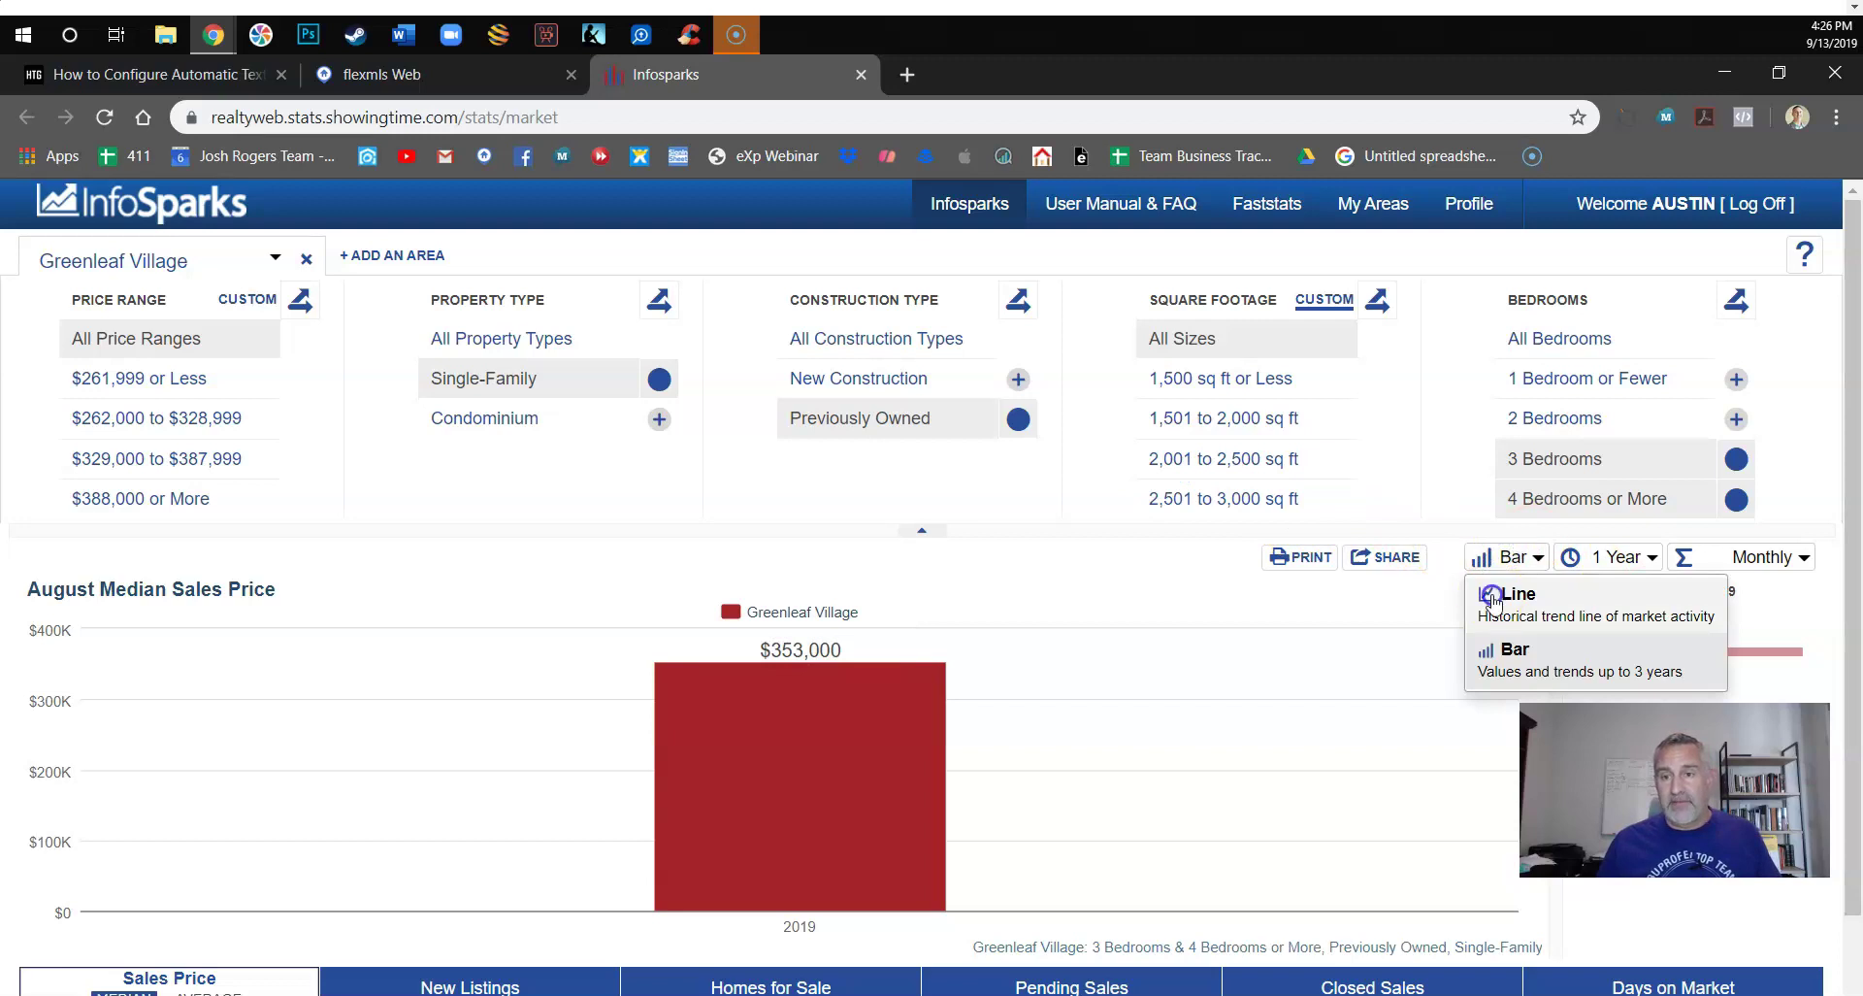
{"action": "left_click", "coordinate": [1495, 601]}
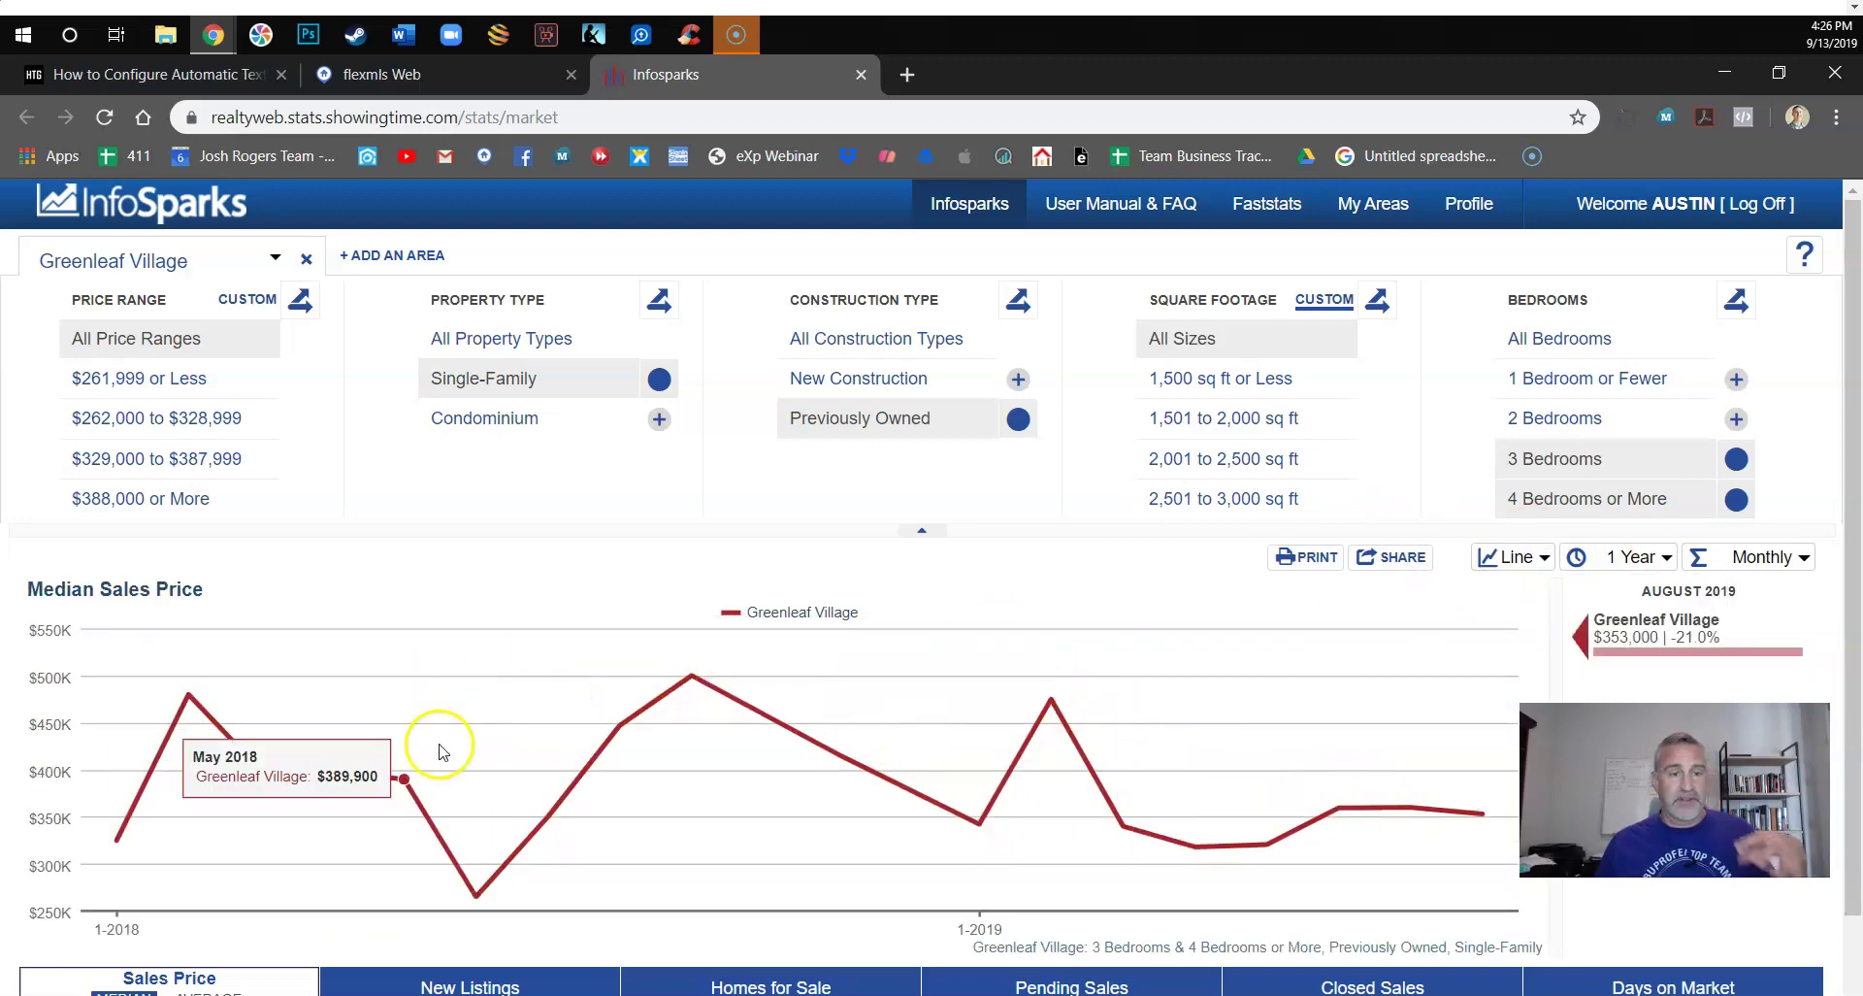
{"action": "left_click", "coordinate": [1539, 557]}
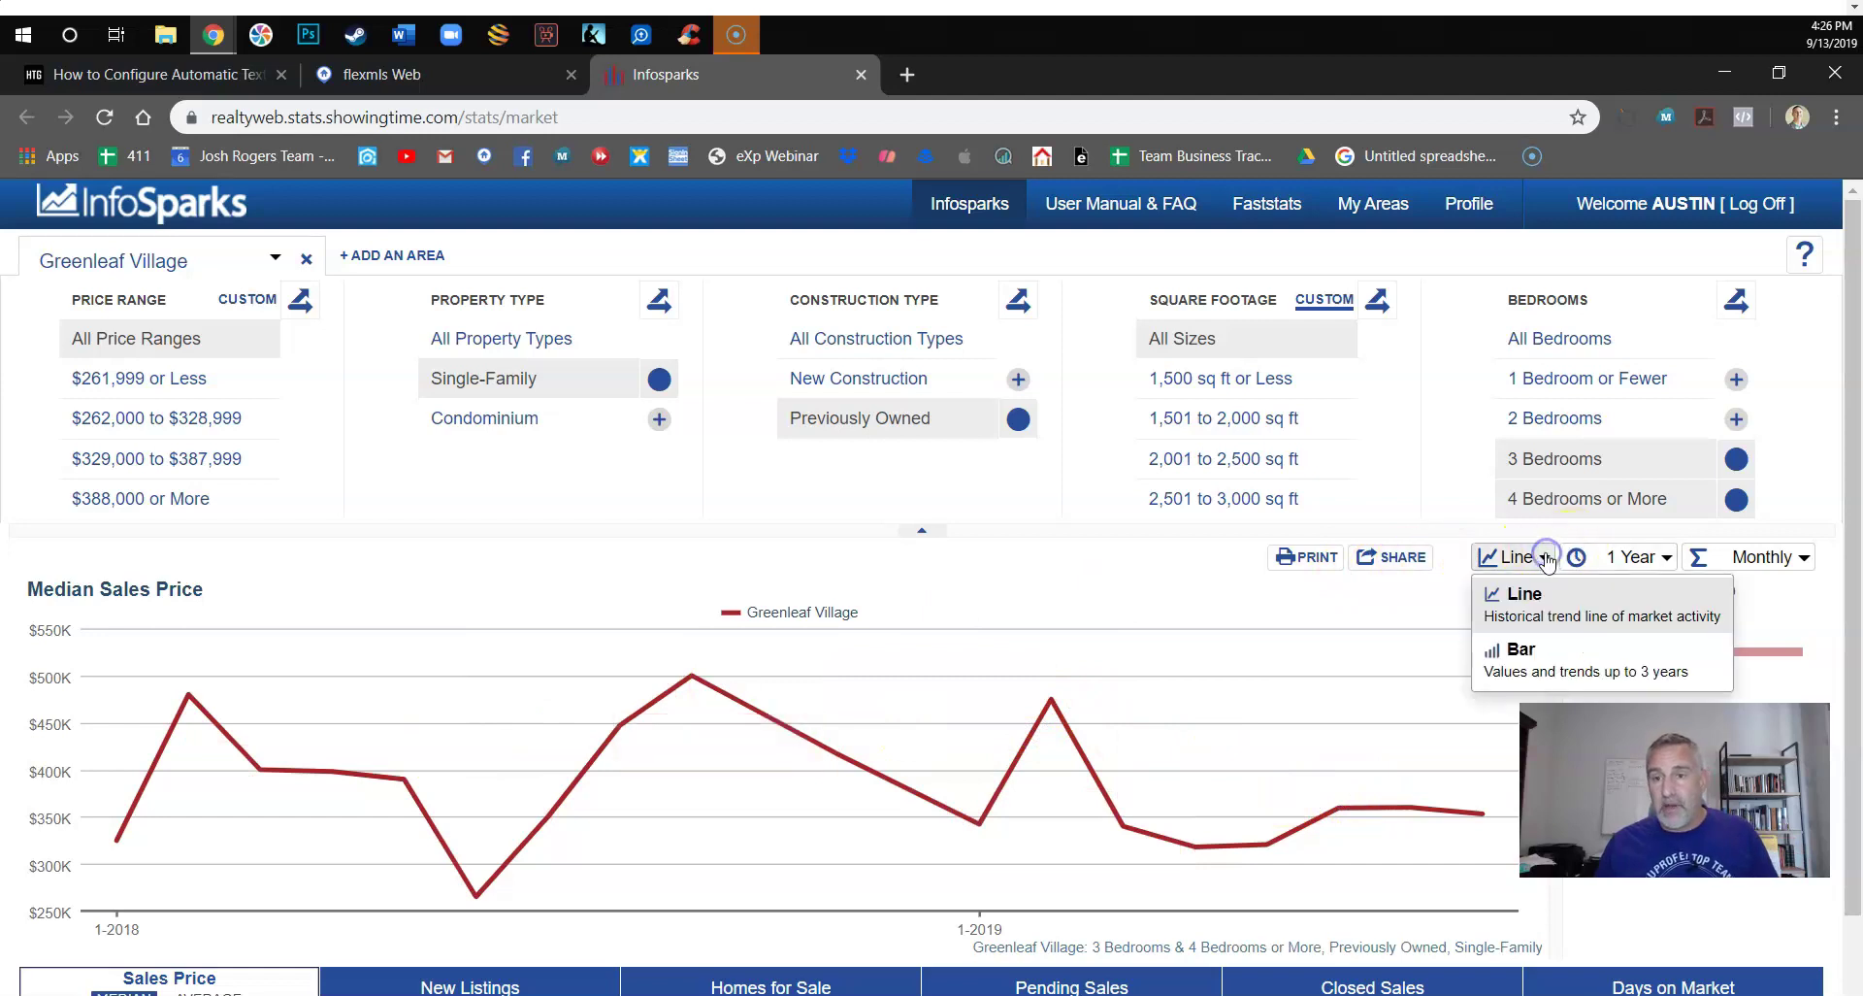
{"action": "left_click", "coordinate": [1519, 653]}
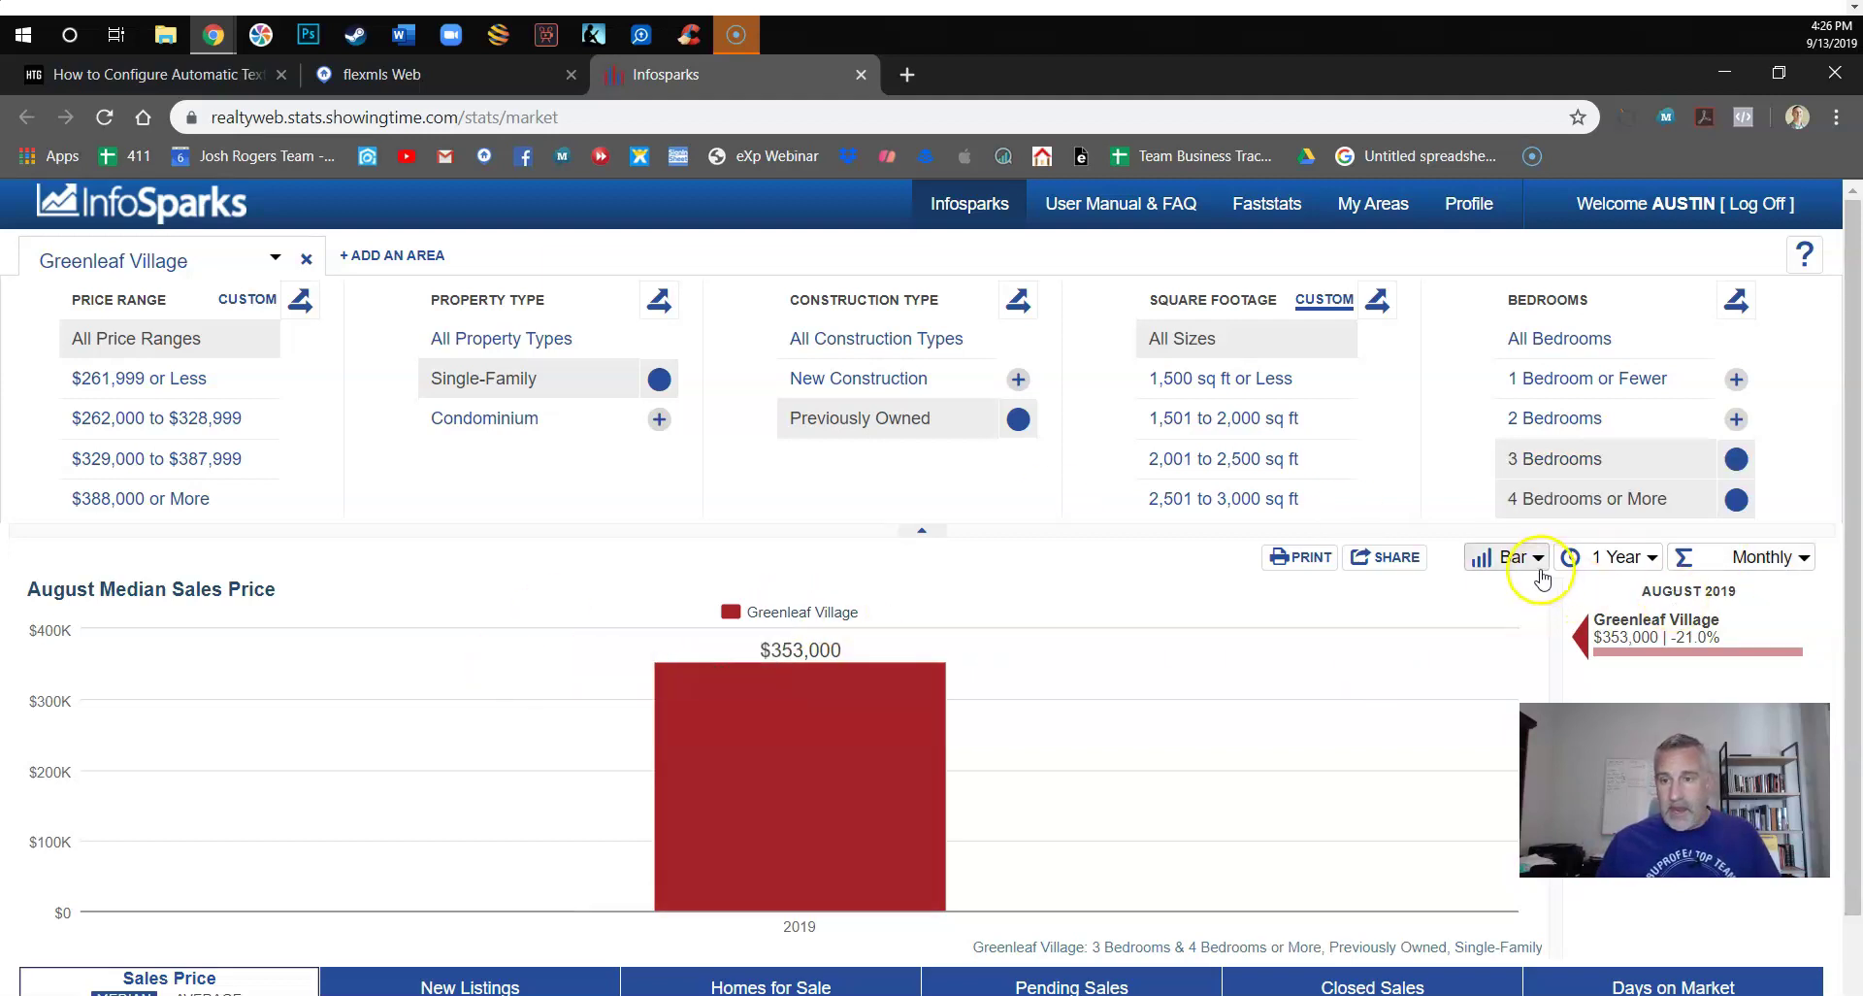
- Extend the bar chart's time span to 2 Years for comparison and set it back to 1 Year
{"action": "left_click", "coordinate": [1616, 556]}
{"action": "left_click", "coordinate": [1613, 604]}
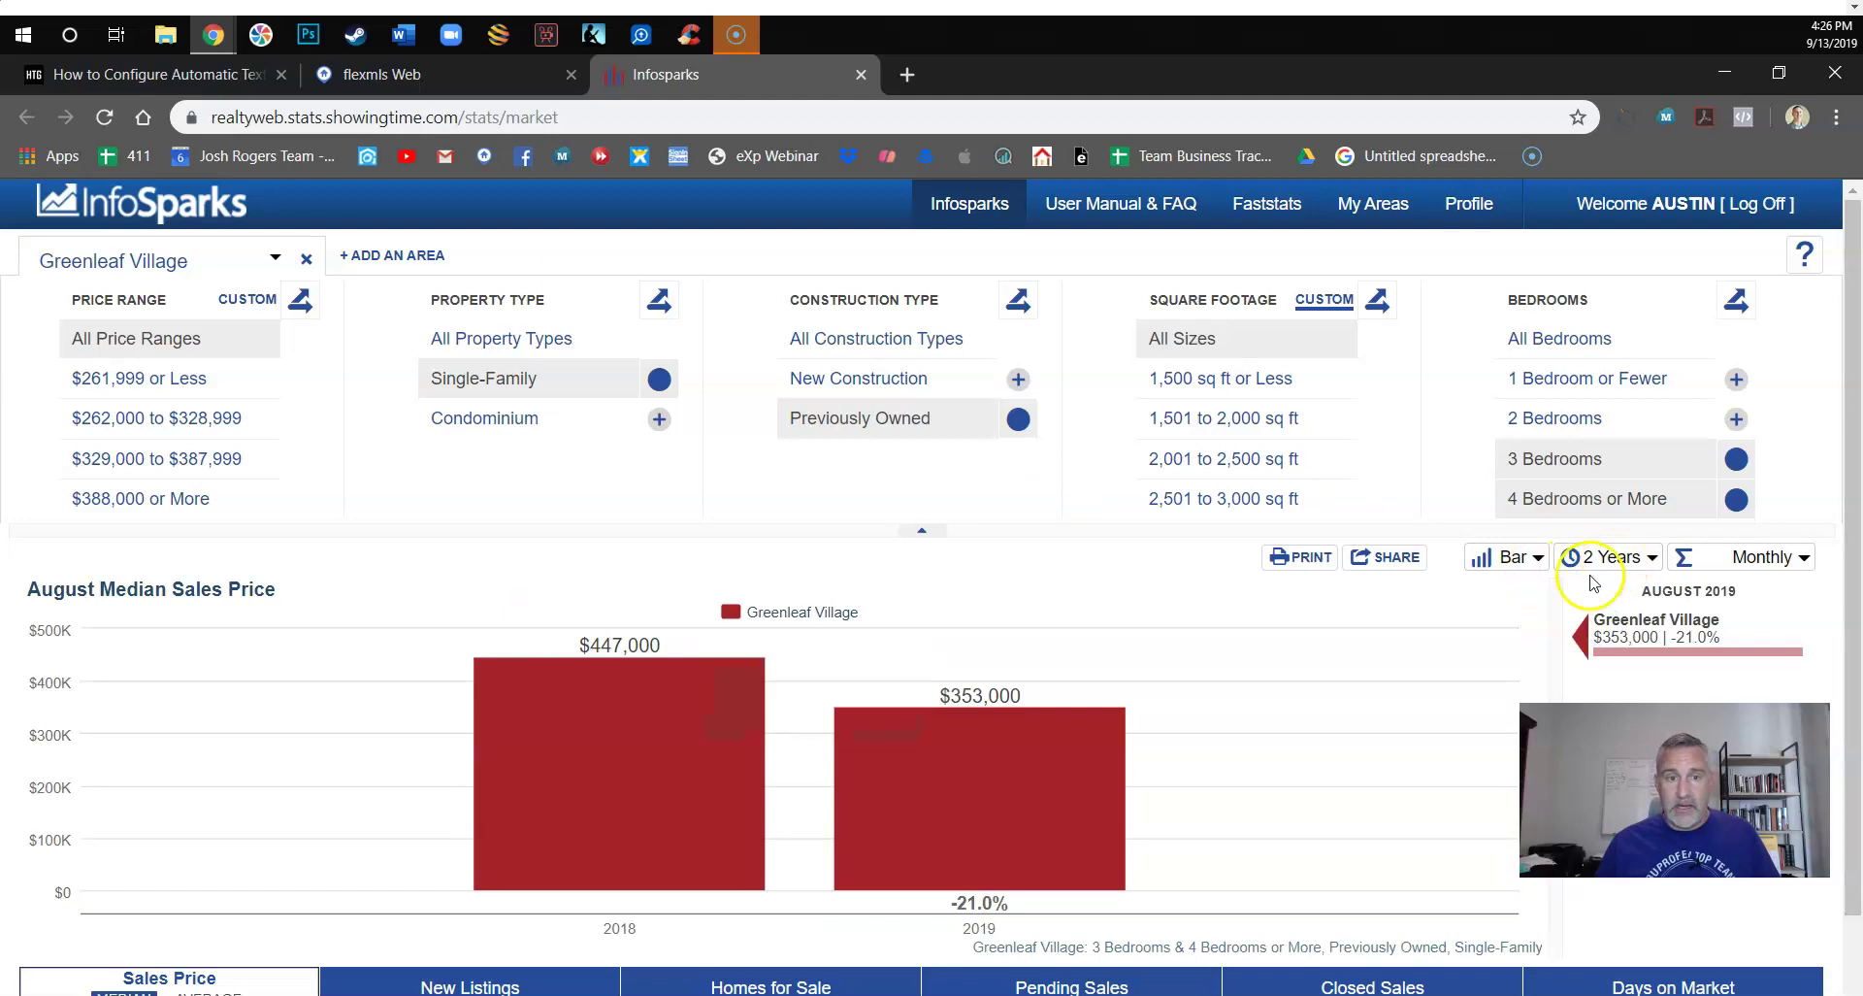
{"action": "left_click", "coordinate": [1615, 556]}
{"action": "left_click", "coordinate": [1611, 585]}
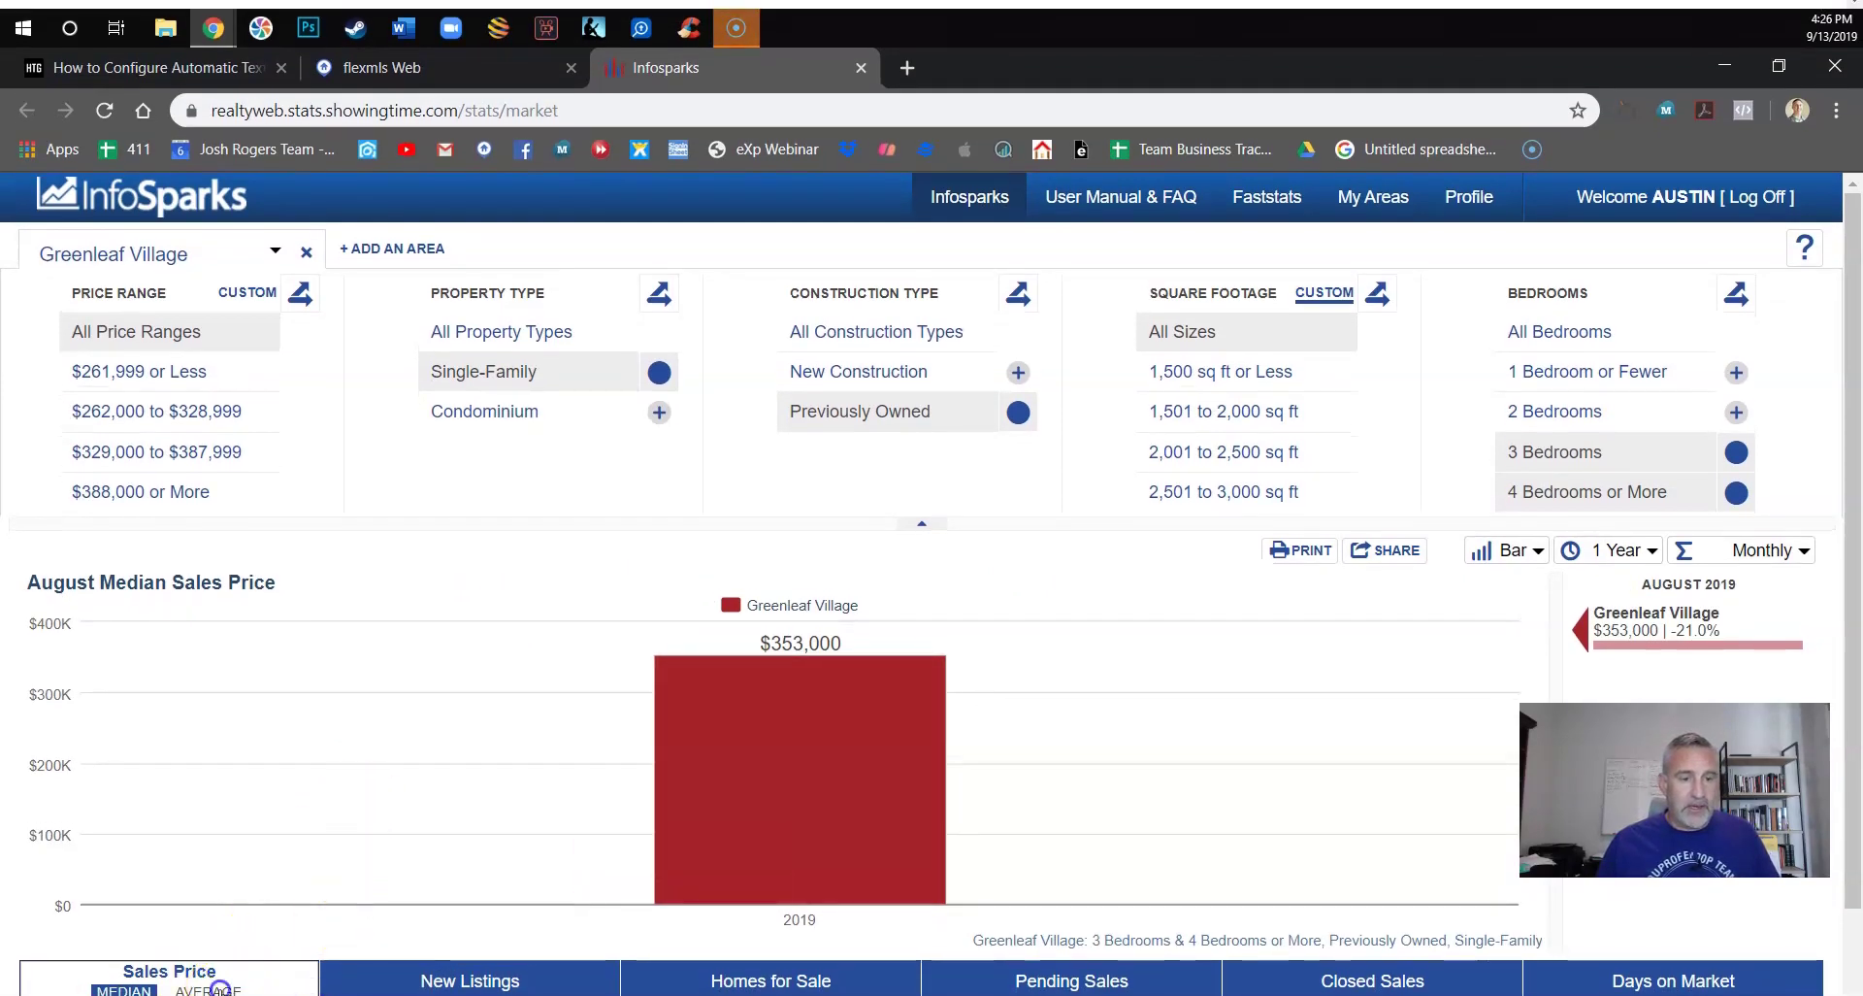
- Review the average Sales Price, New Listings, Homes for Sale, Pending Sales and Closed Sales metrics for Greenleaf Village
{"action": "left_click", "coordinate": [220, 988]}
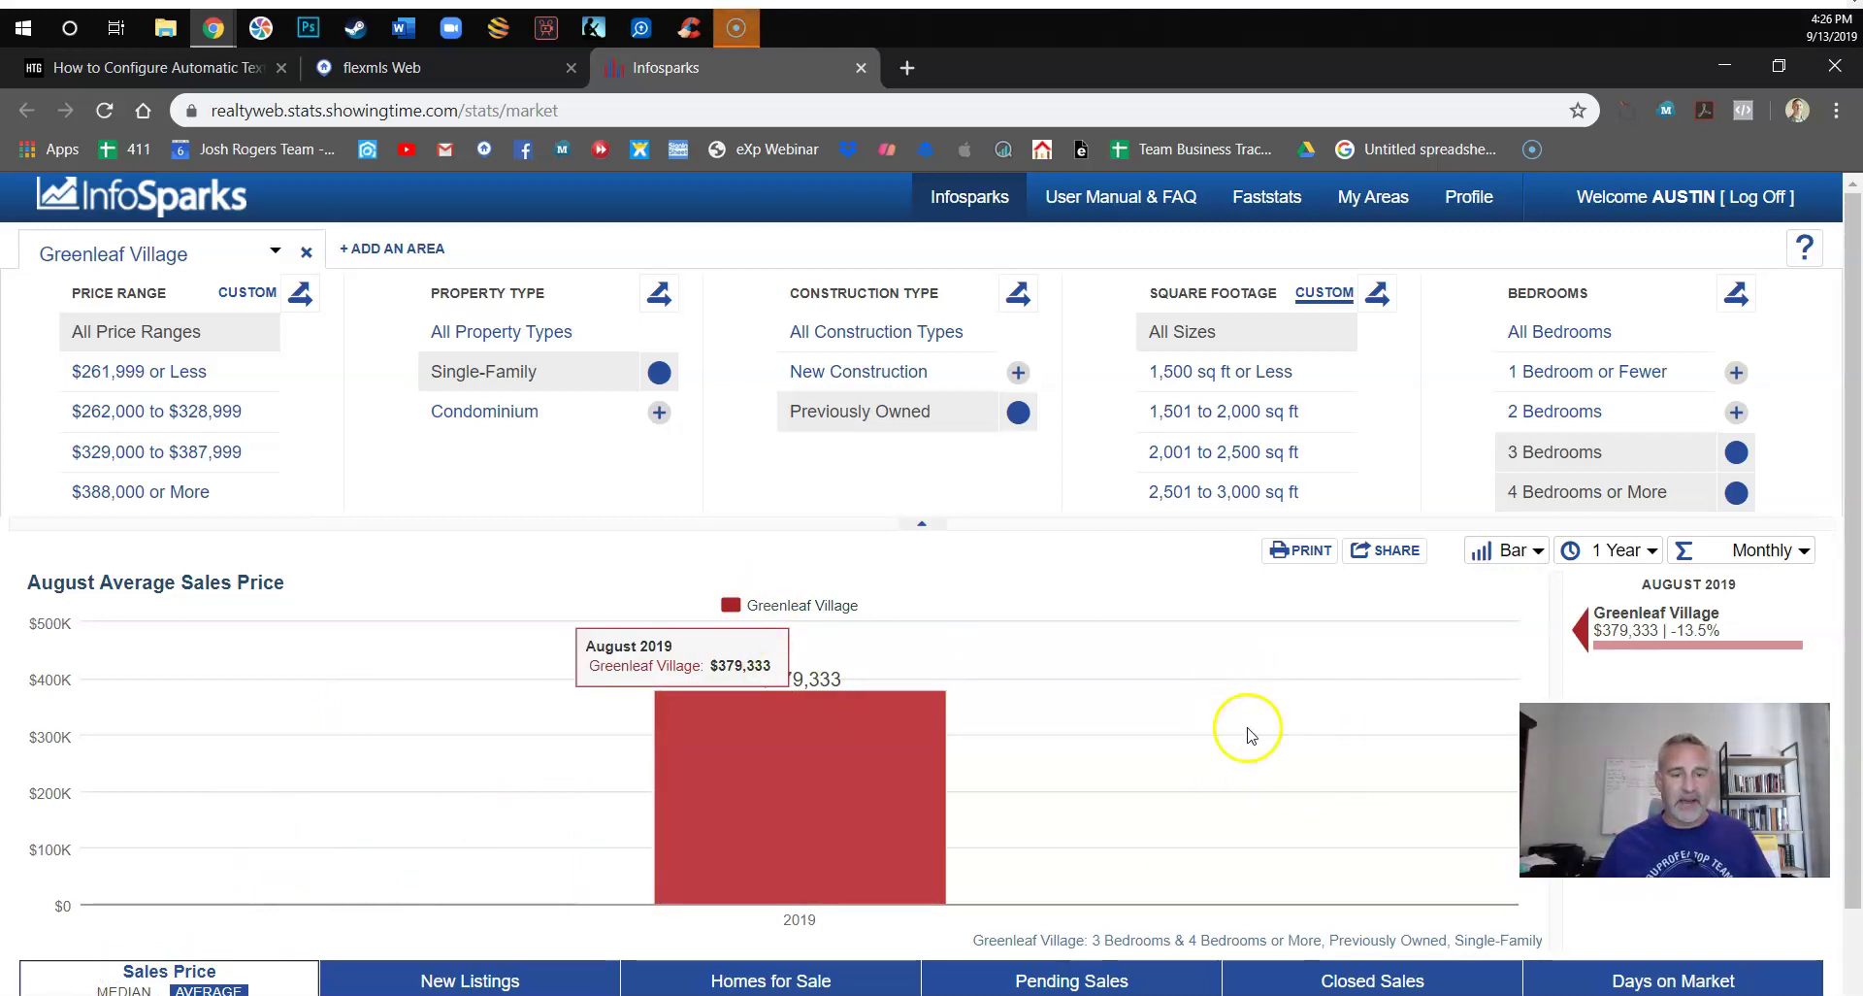
{"action": "left_click", "coordinate": [464, 970]}
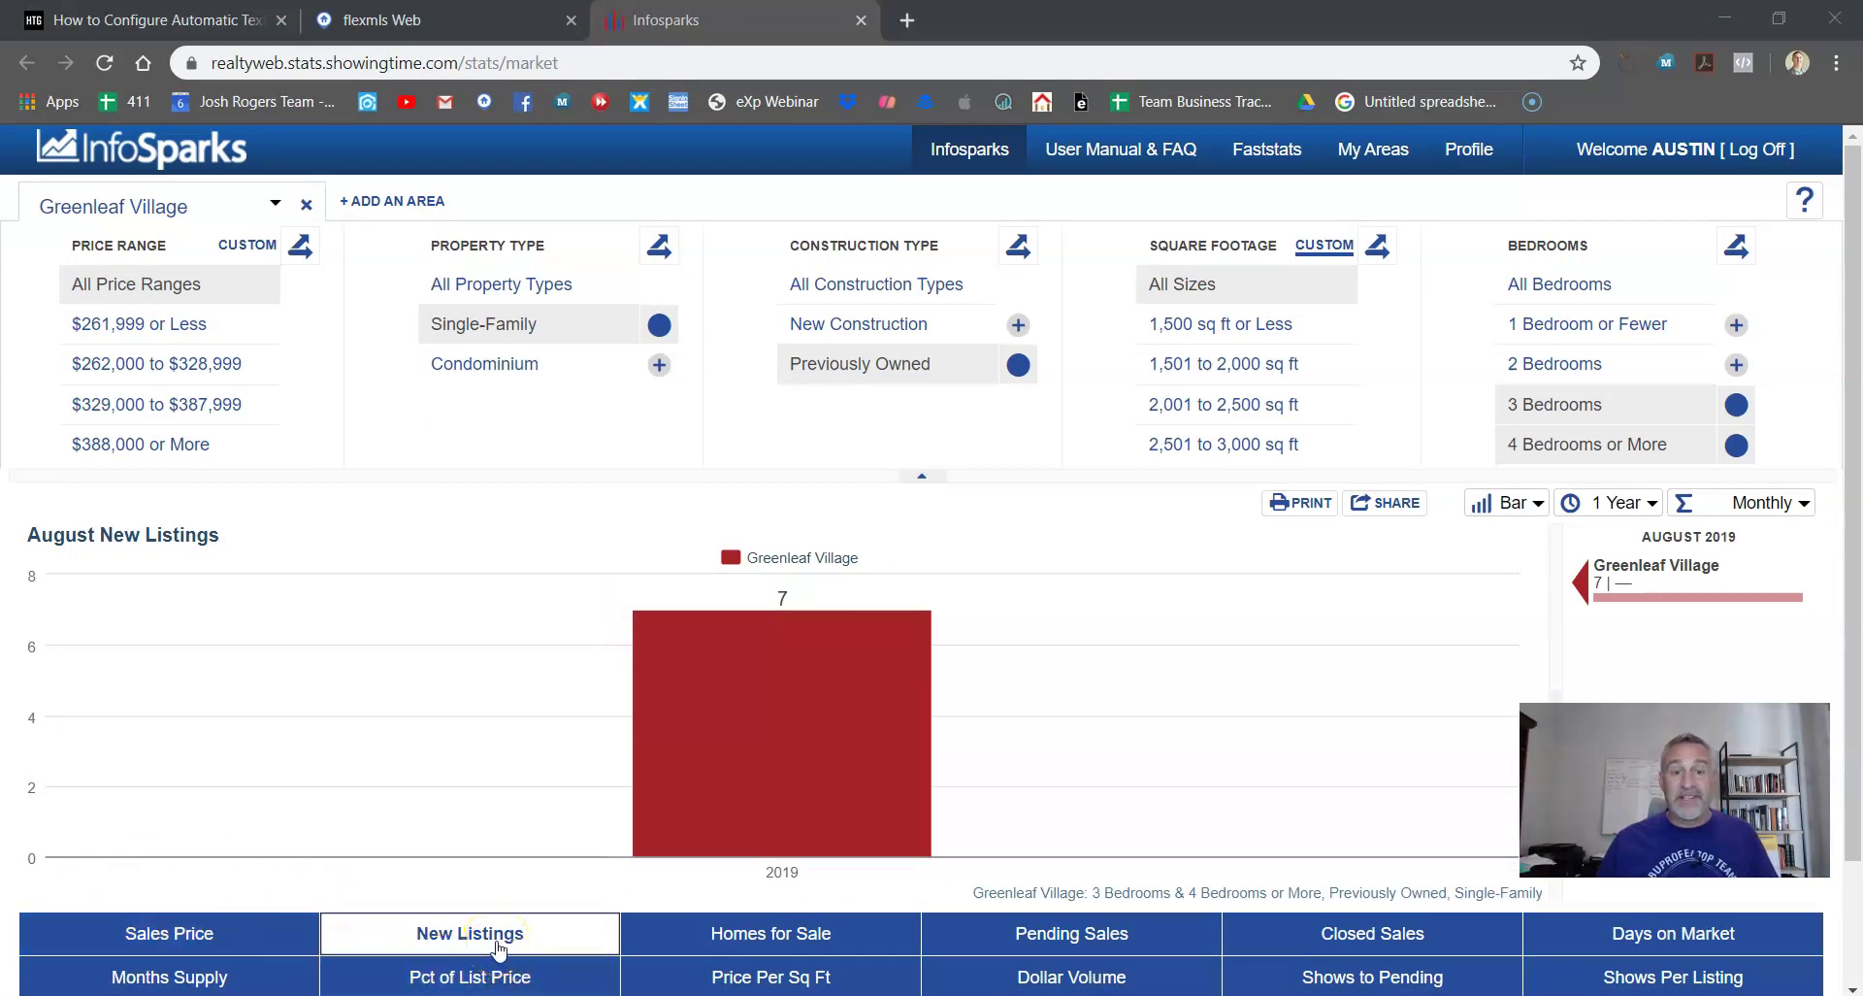
{"action": "left_click", "coordinate": [782, 939]}
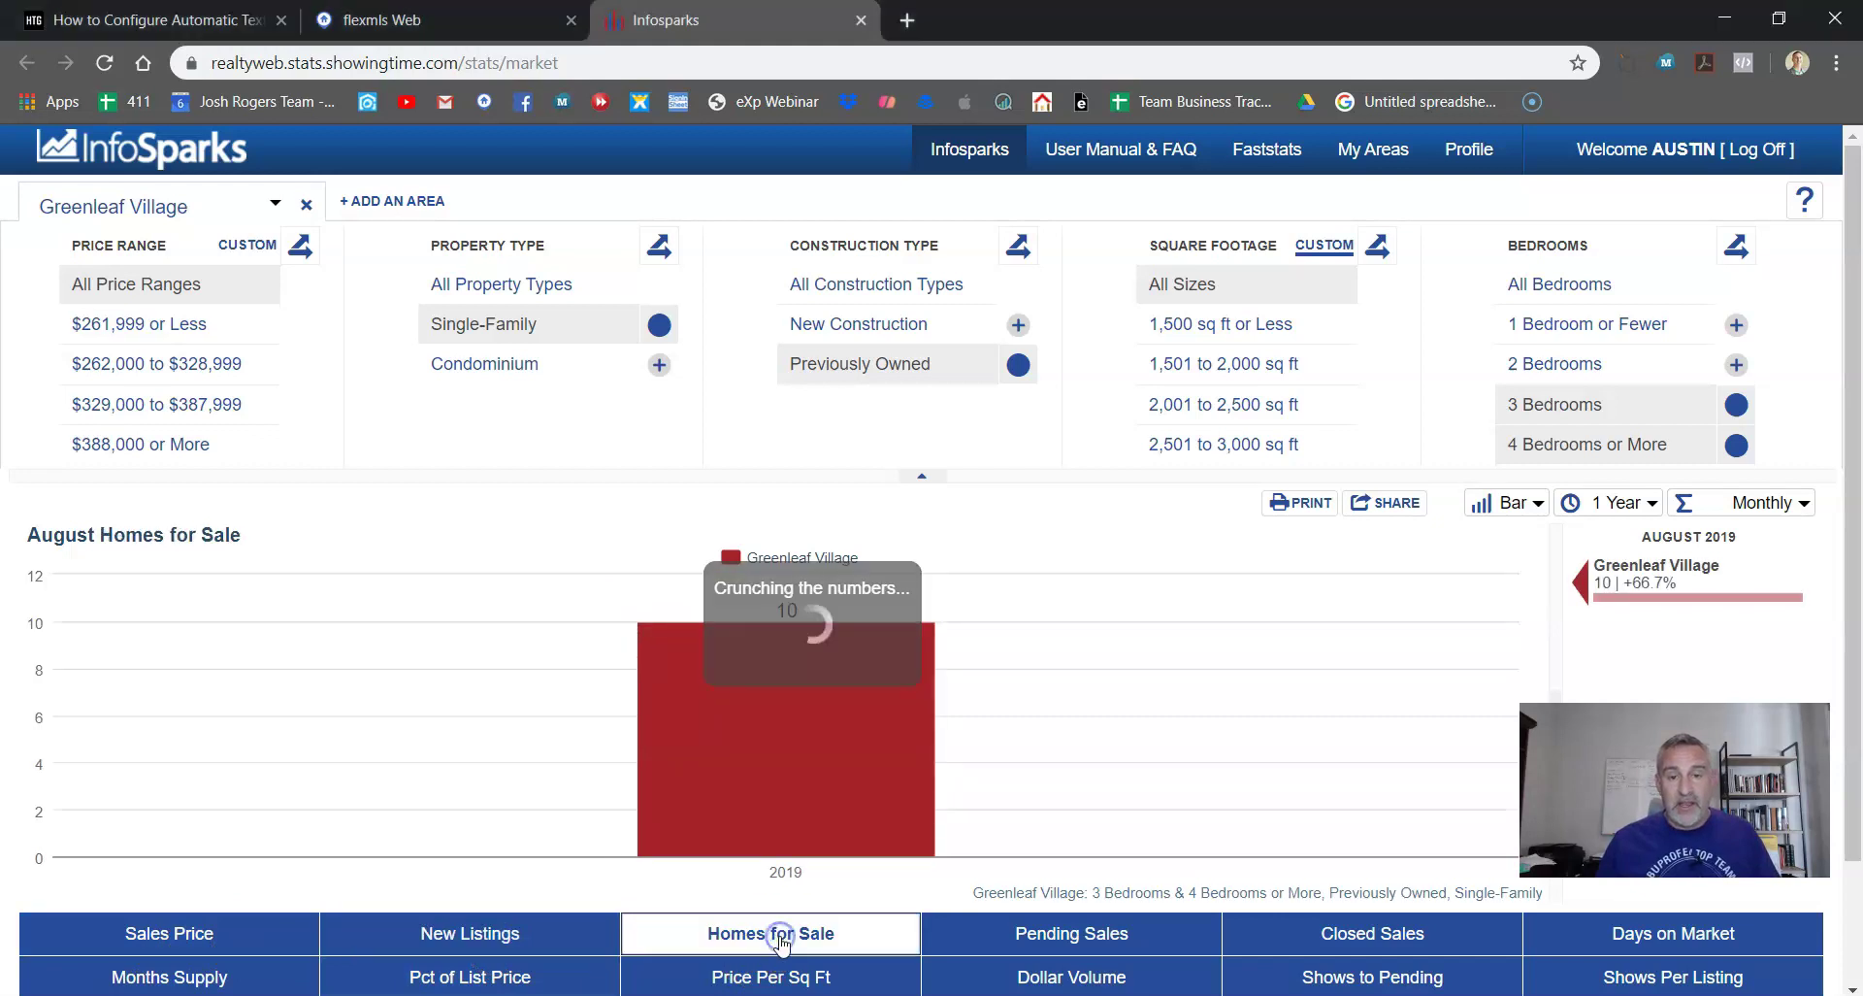
{"action": "left_click", "coordinate": [1160, 936]}
{"action": "left_click", "coordinate": [1373, 956]}
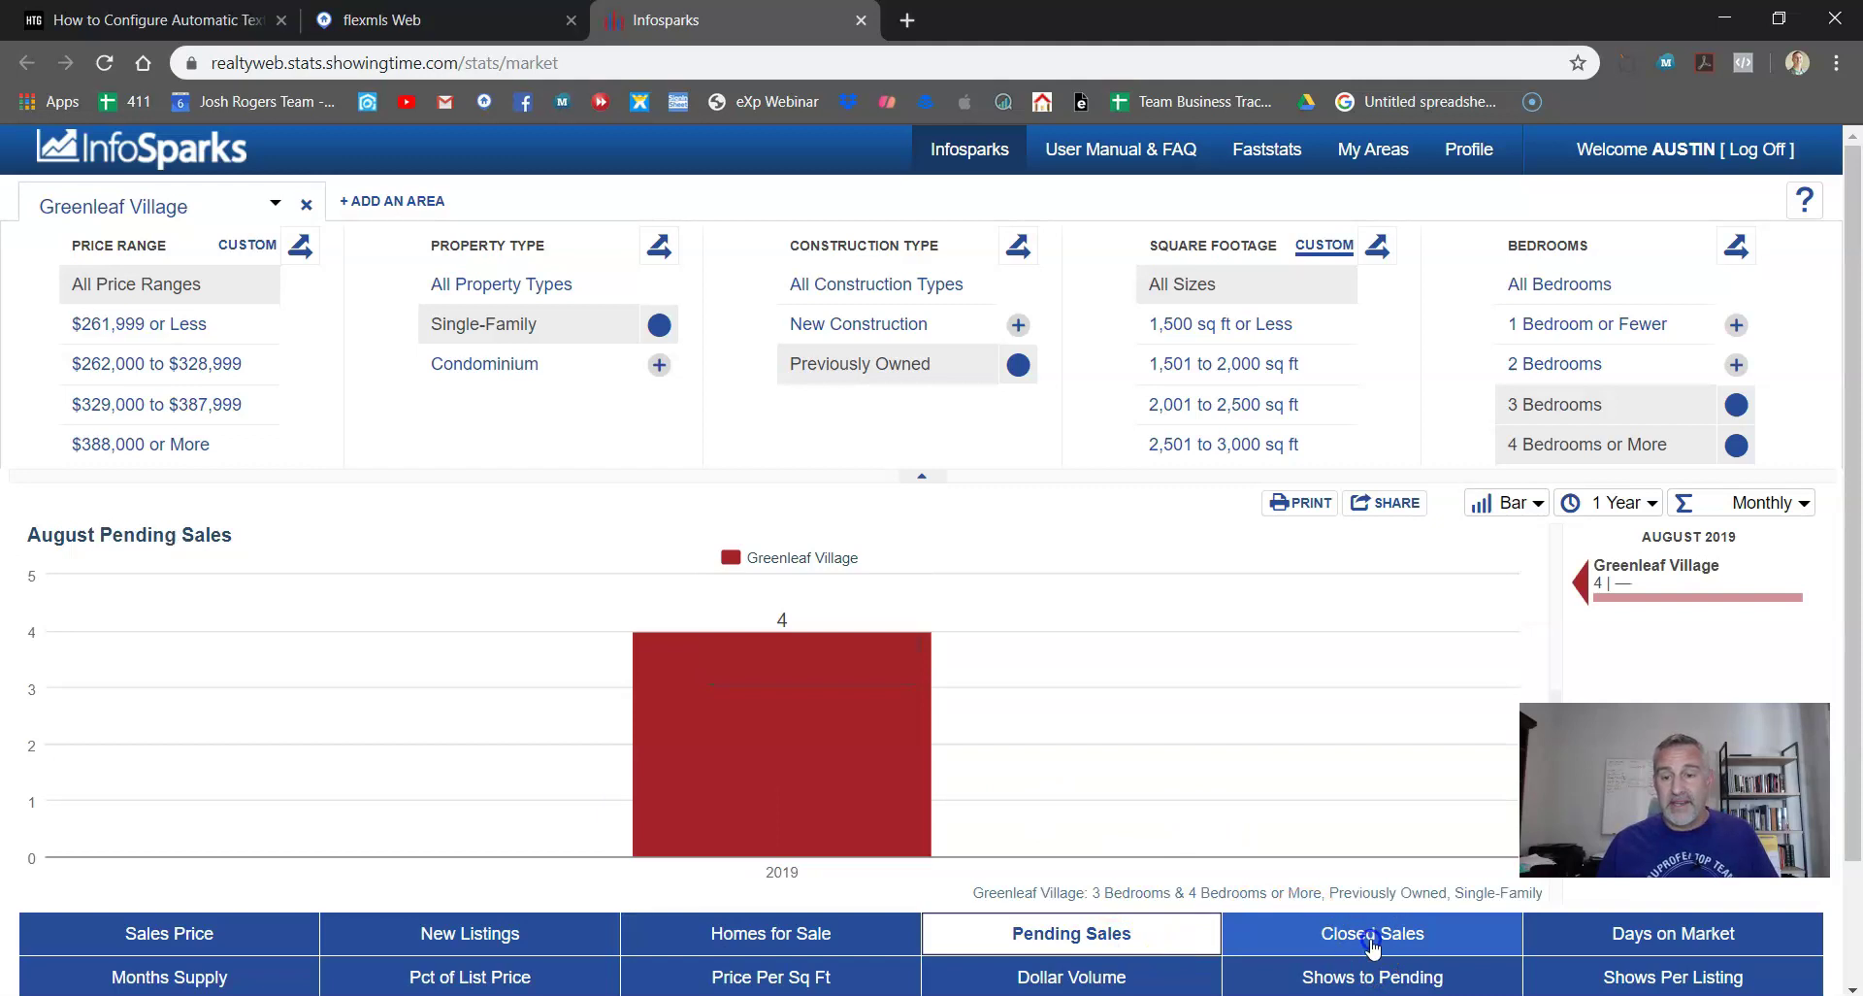
- Compare the median and average Days on Market for Greenleaf Village, returning to the median
{"action": "left_click", "coordinate": [1590, 935]}
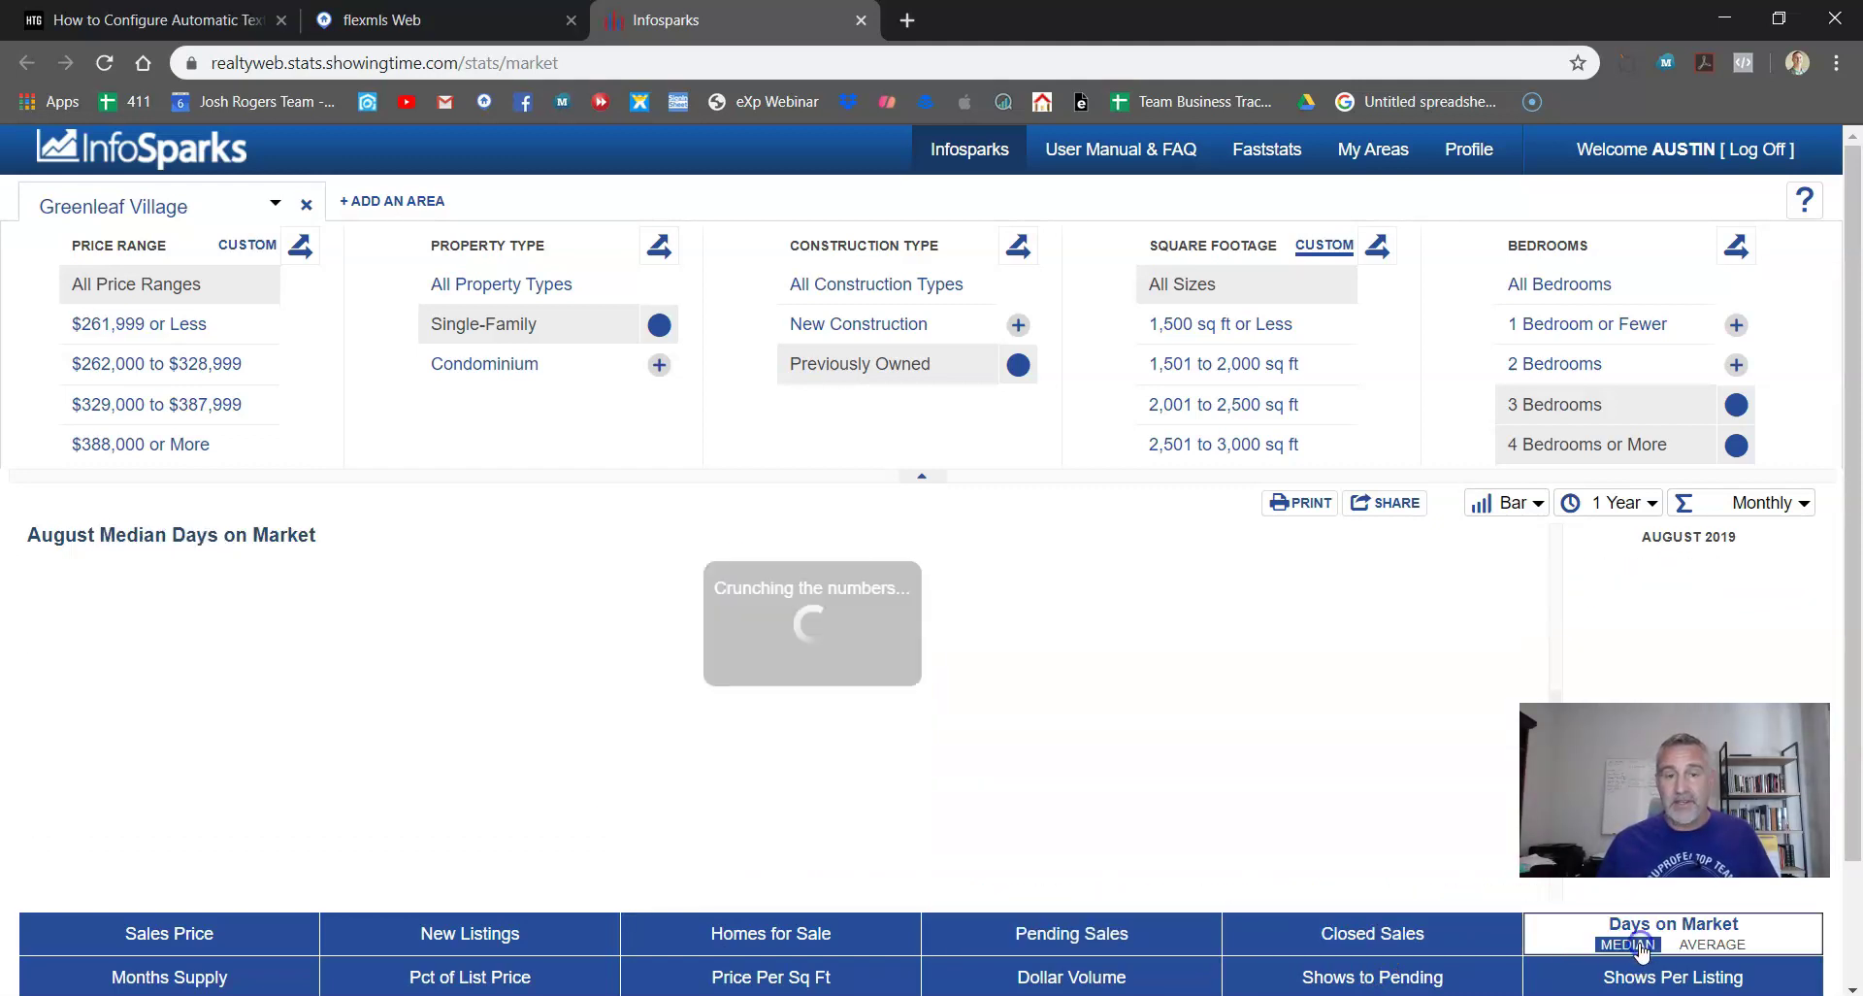
{"action": "left_click", "coordinate": [1698, 946]}
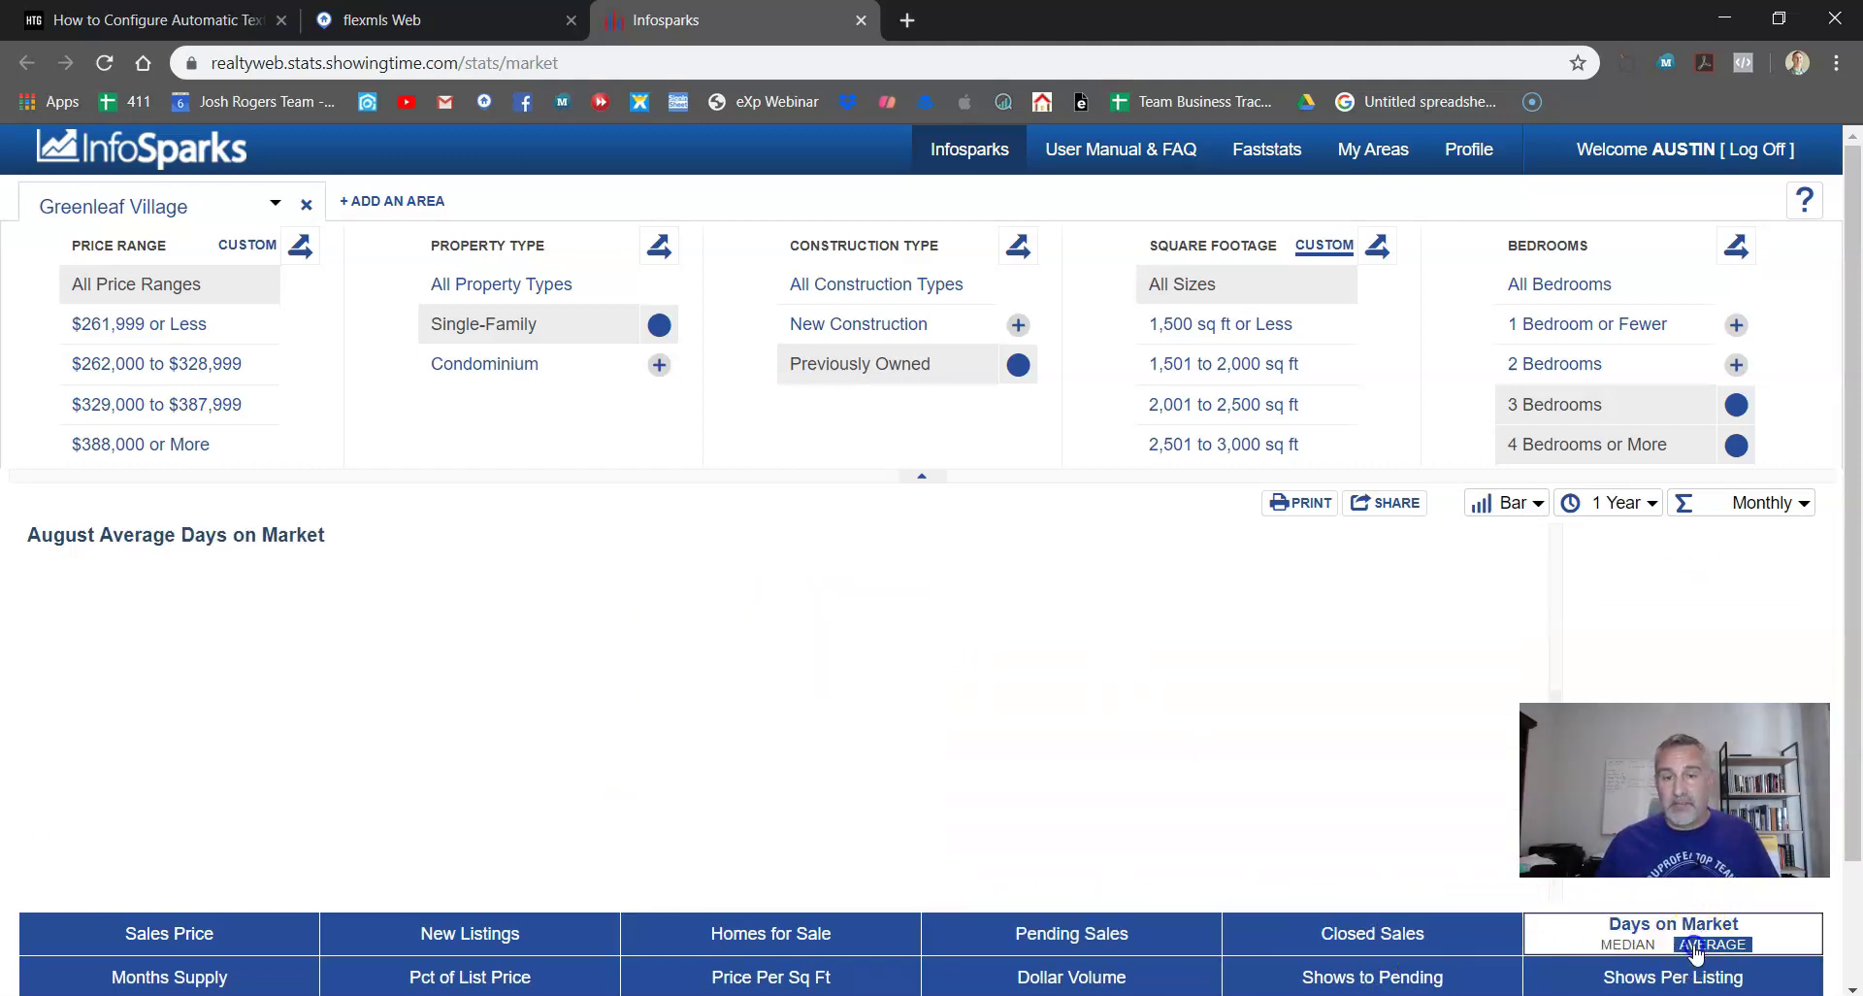
{"action": "left_click", "coordinate": [1626, 944]}
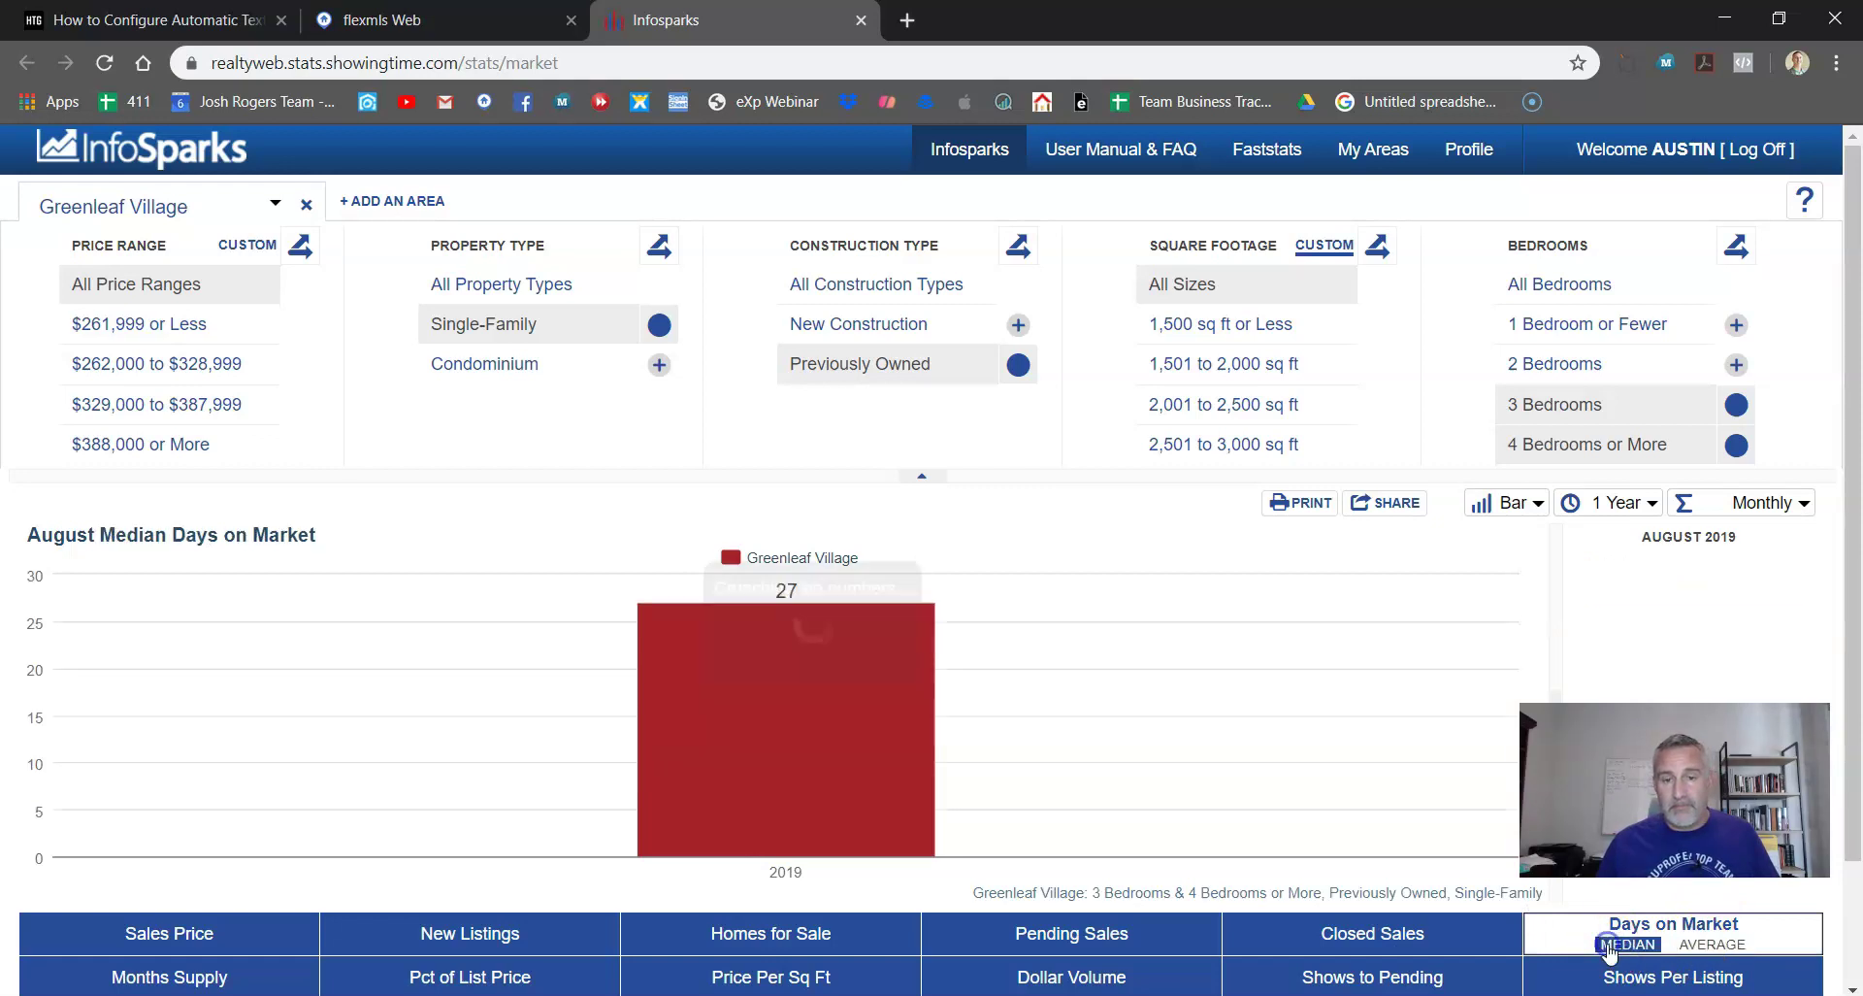
- Check the Months Supply metric, and chart the average Price Per Sq Ft for Greenleaf Village
{"action": "left_click", "coordinate": [176, 981]}
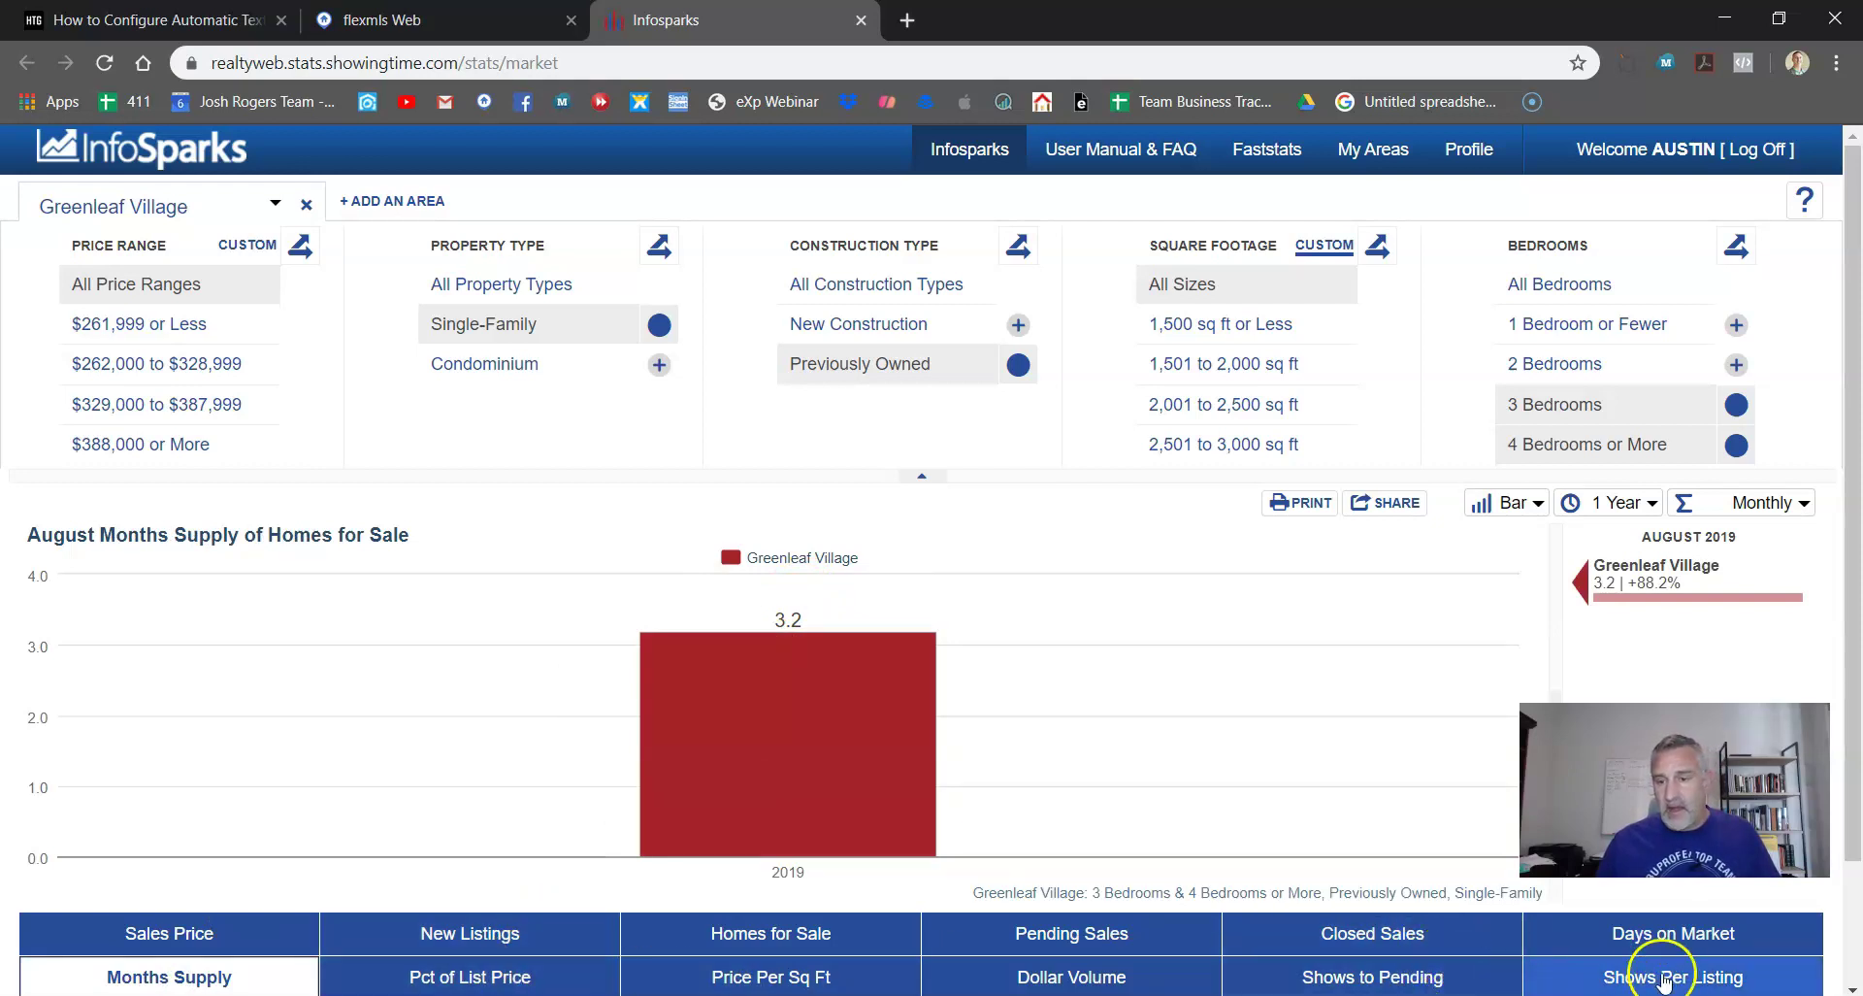
{"action": "left_click", "coordinate": [776, 980]}
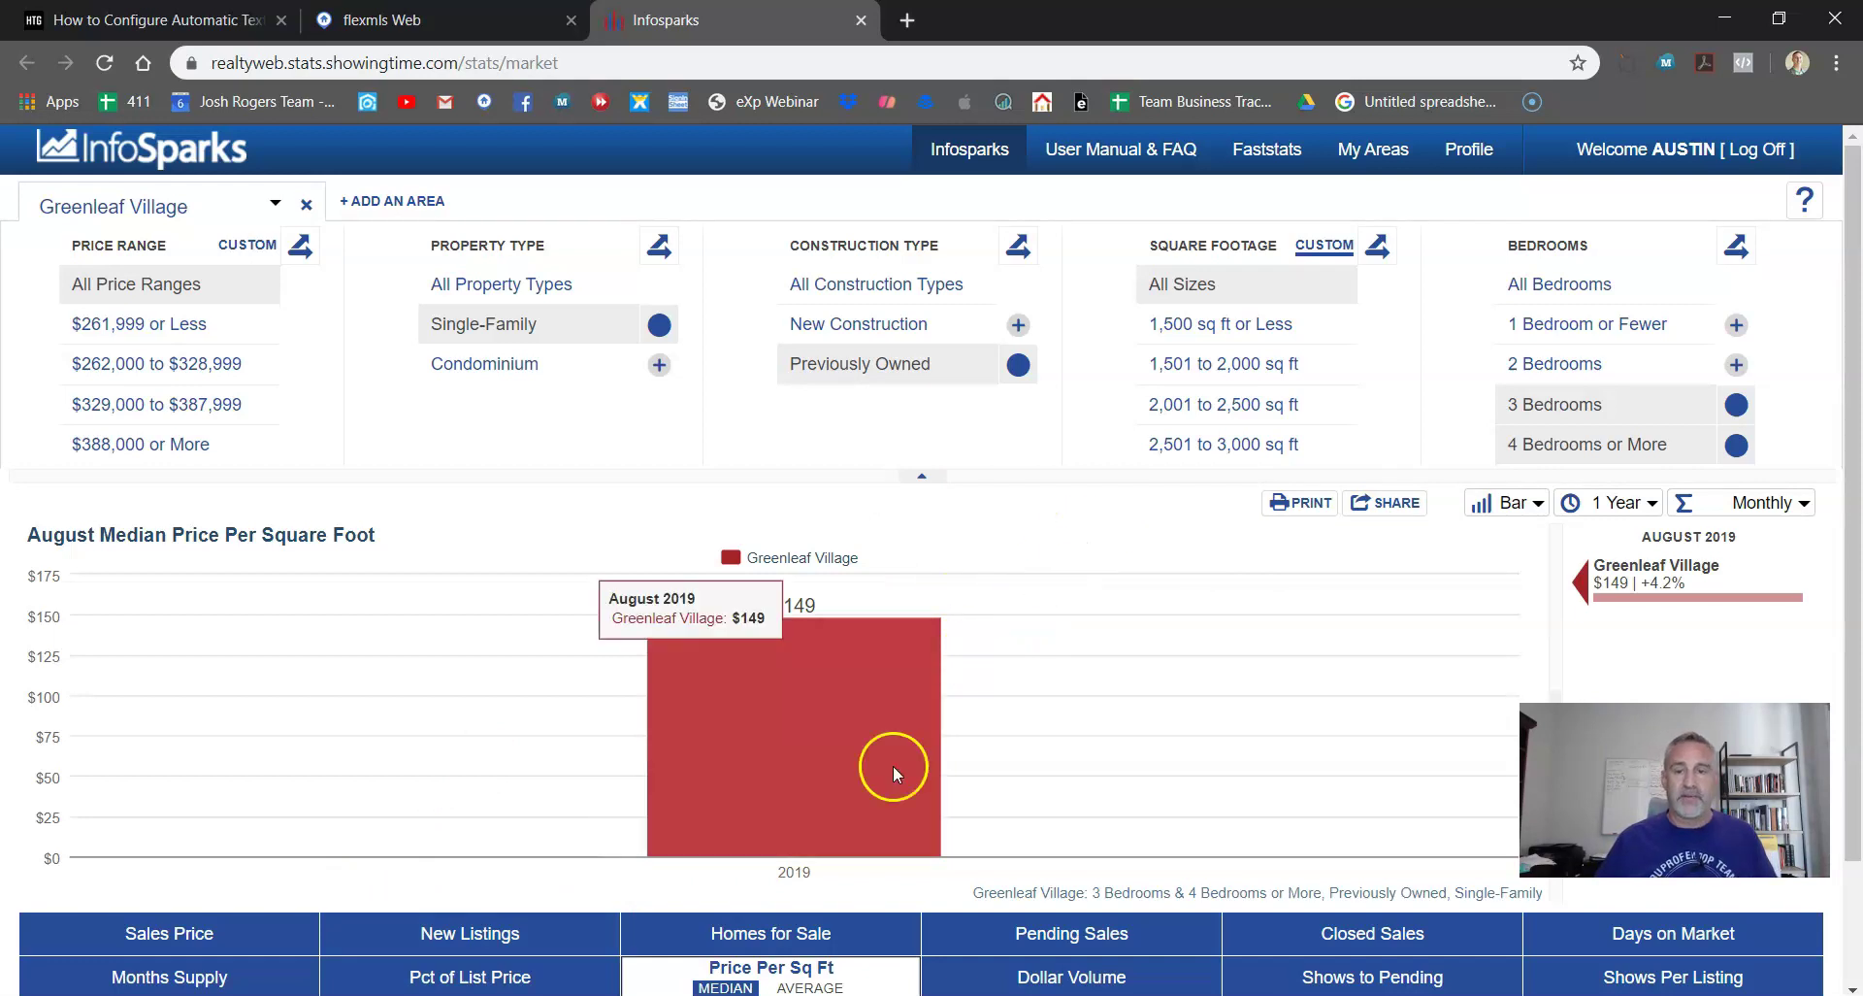
{"action": "left_click", "coordinate": [810, 987]}
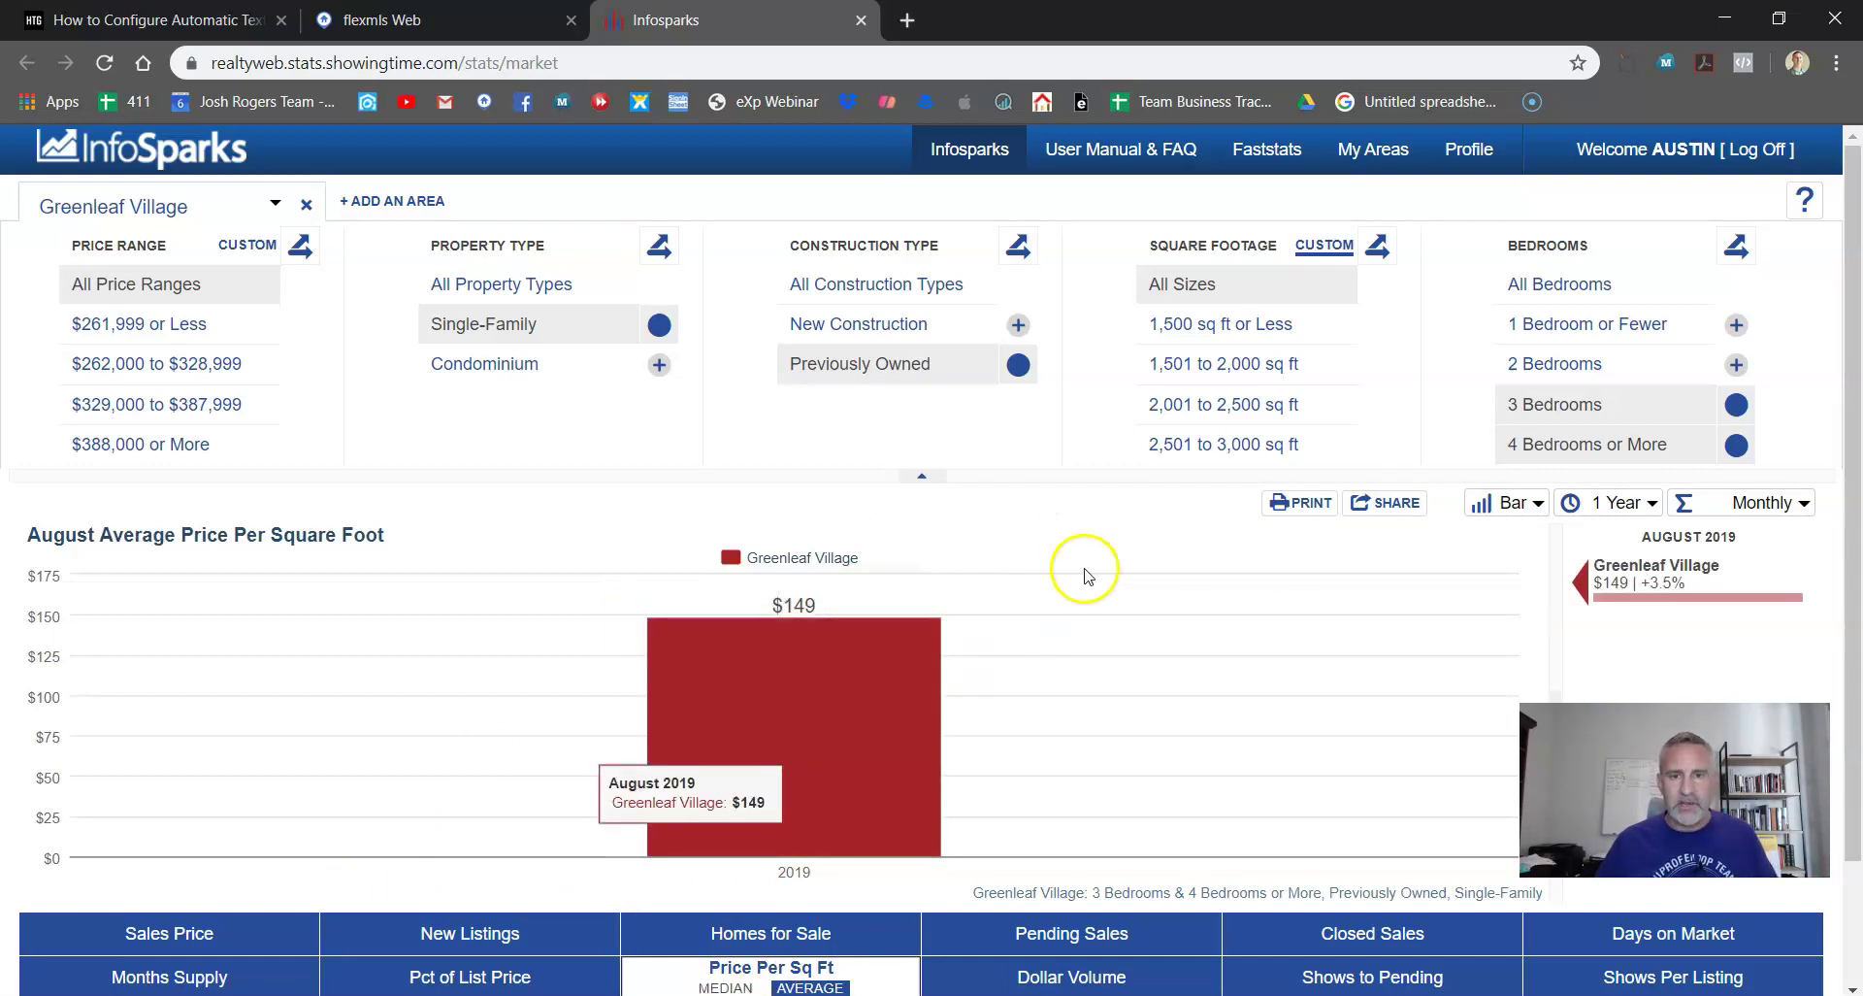
- Open the sharing options for the average price per square foot chart and choose Live data
{"action": "left_click", "coordinate": [1390, 501]}
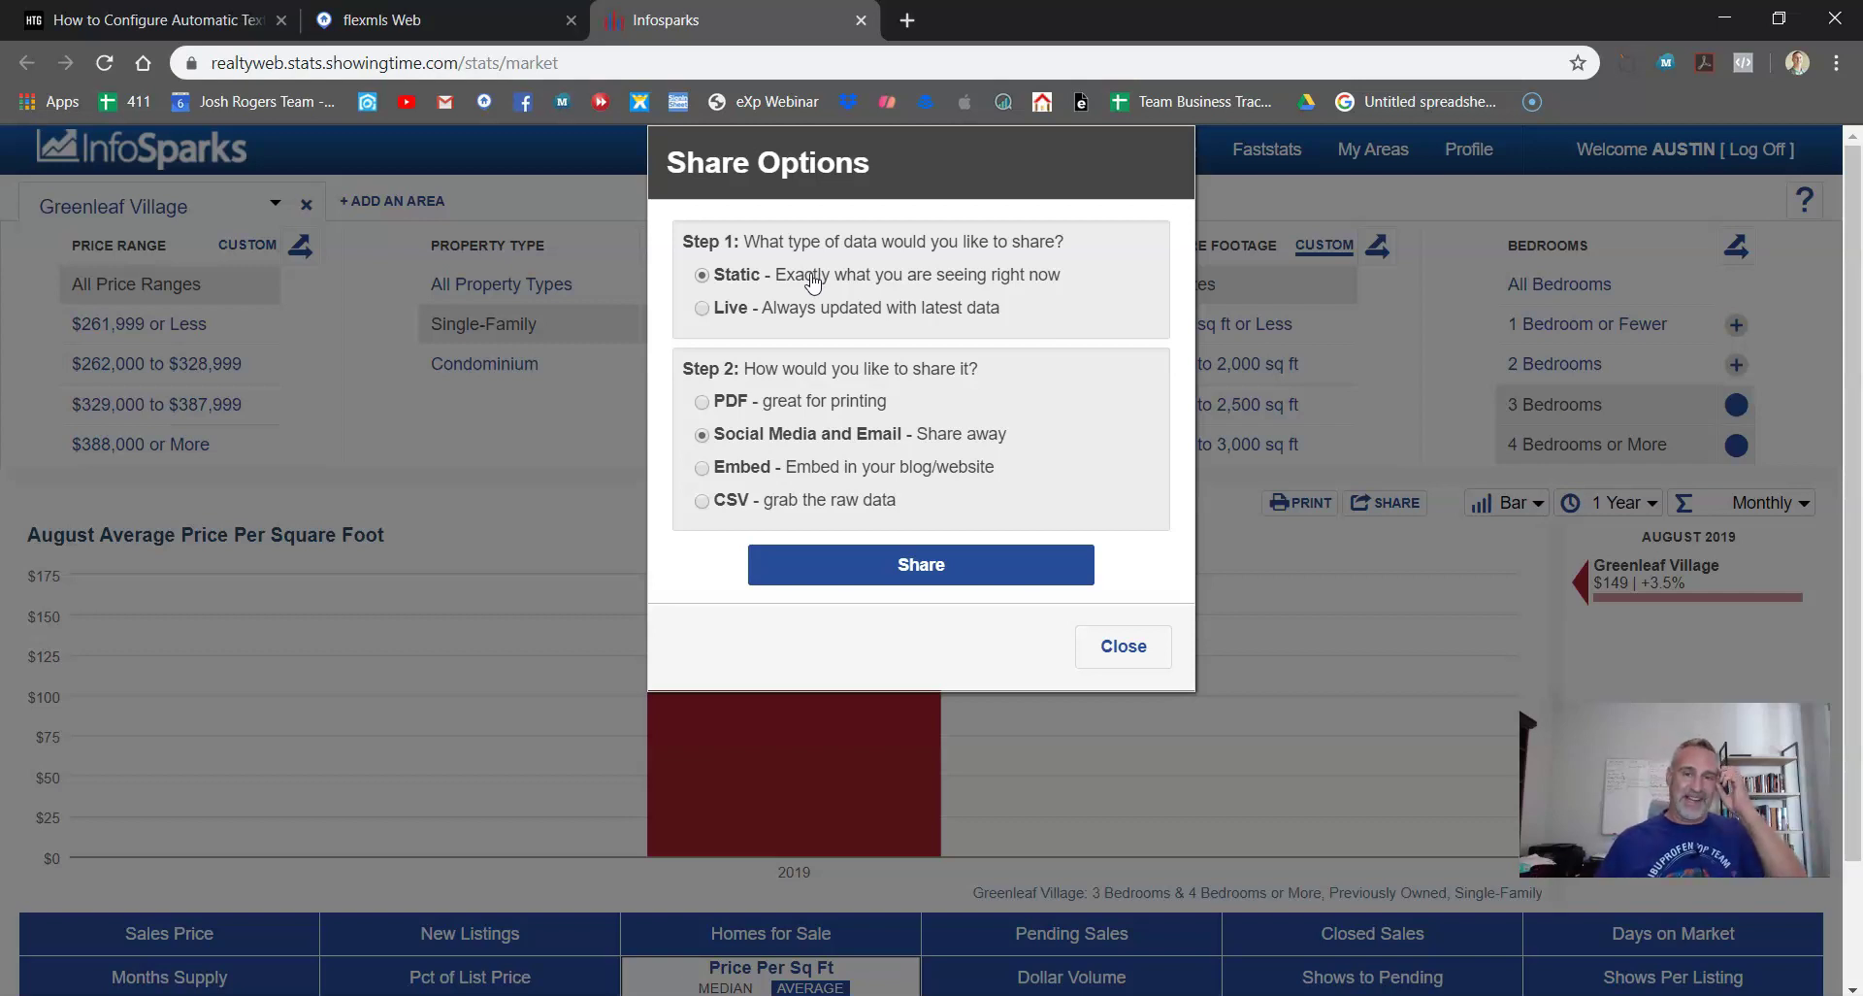
{"action": "left_click", "coordinate": [809, 307]}
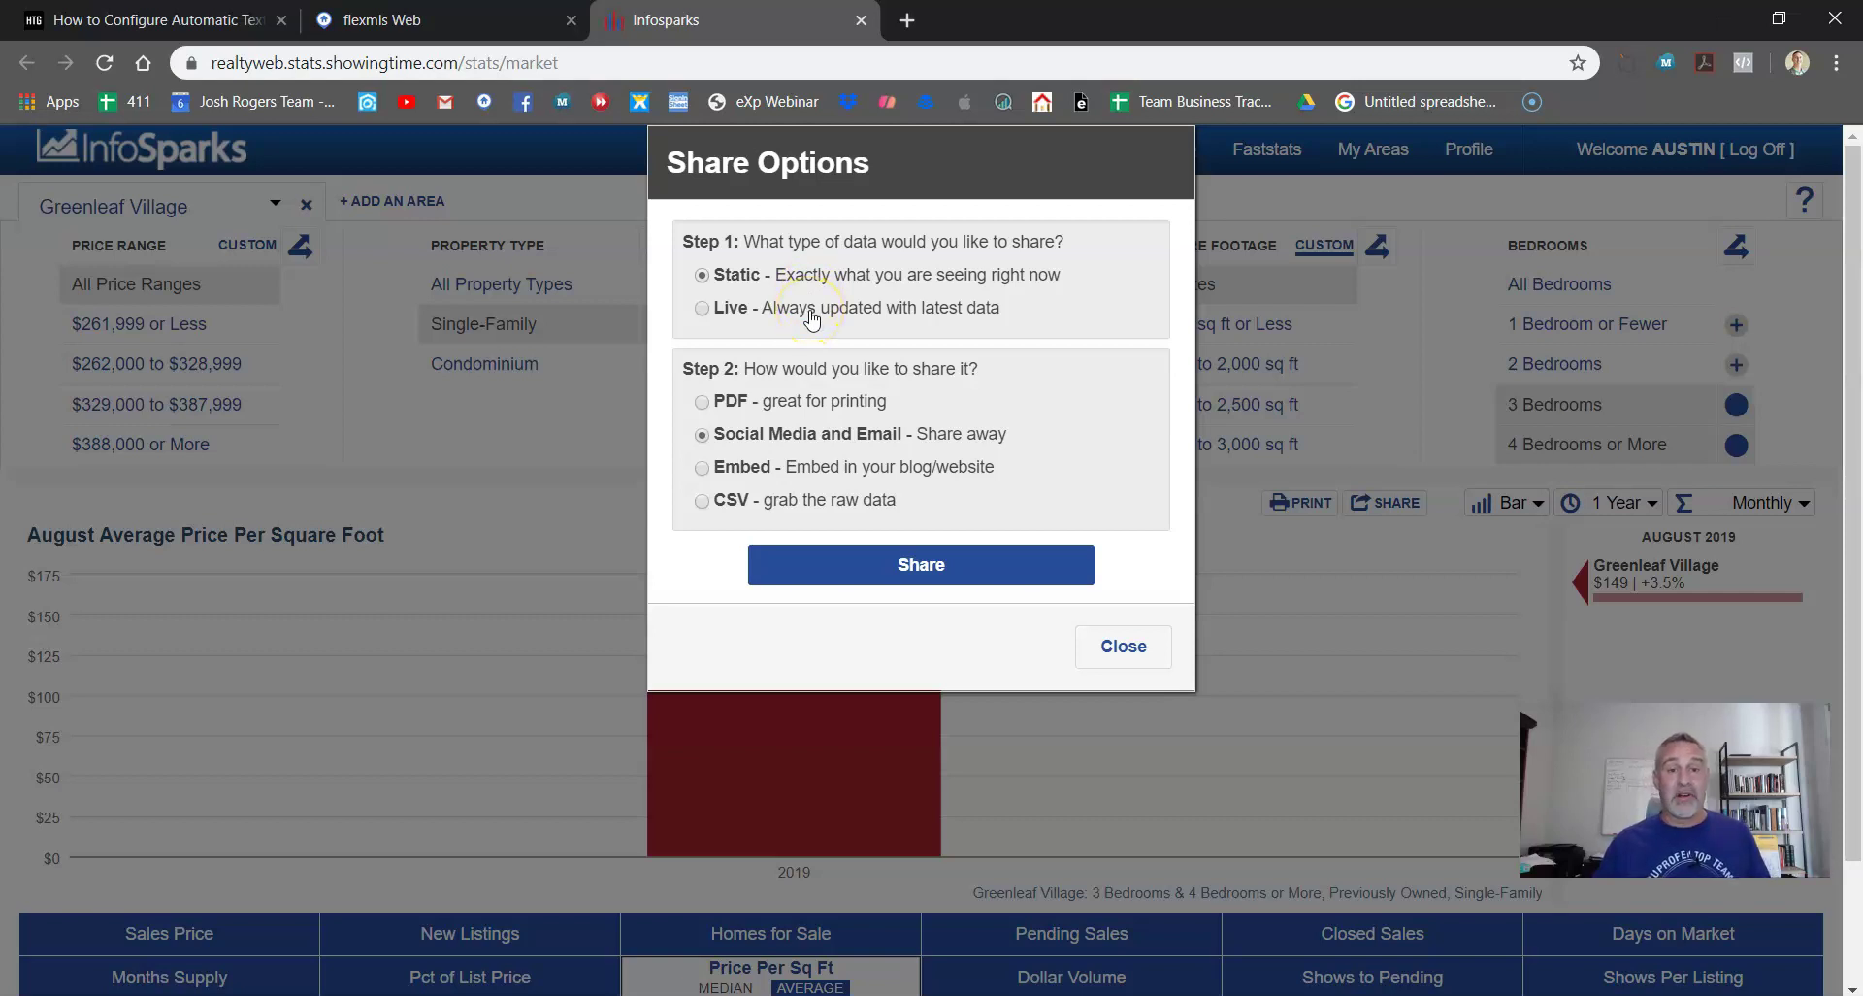
{"action": "left_click", "coordinate": [827, 313]}
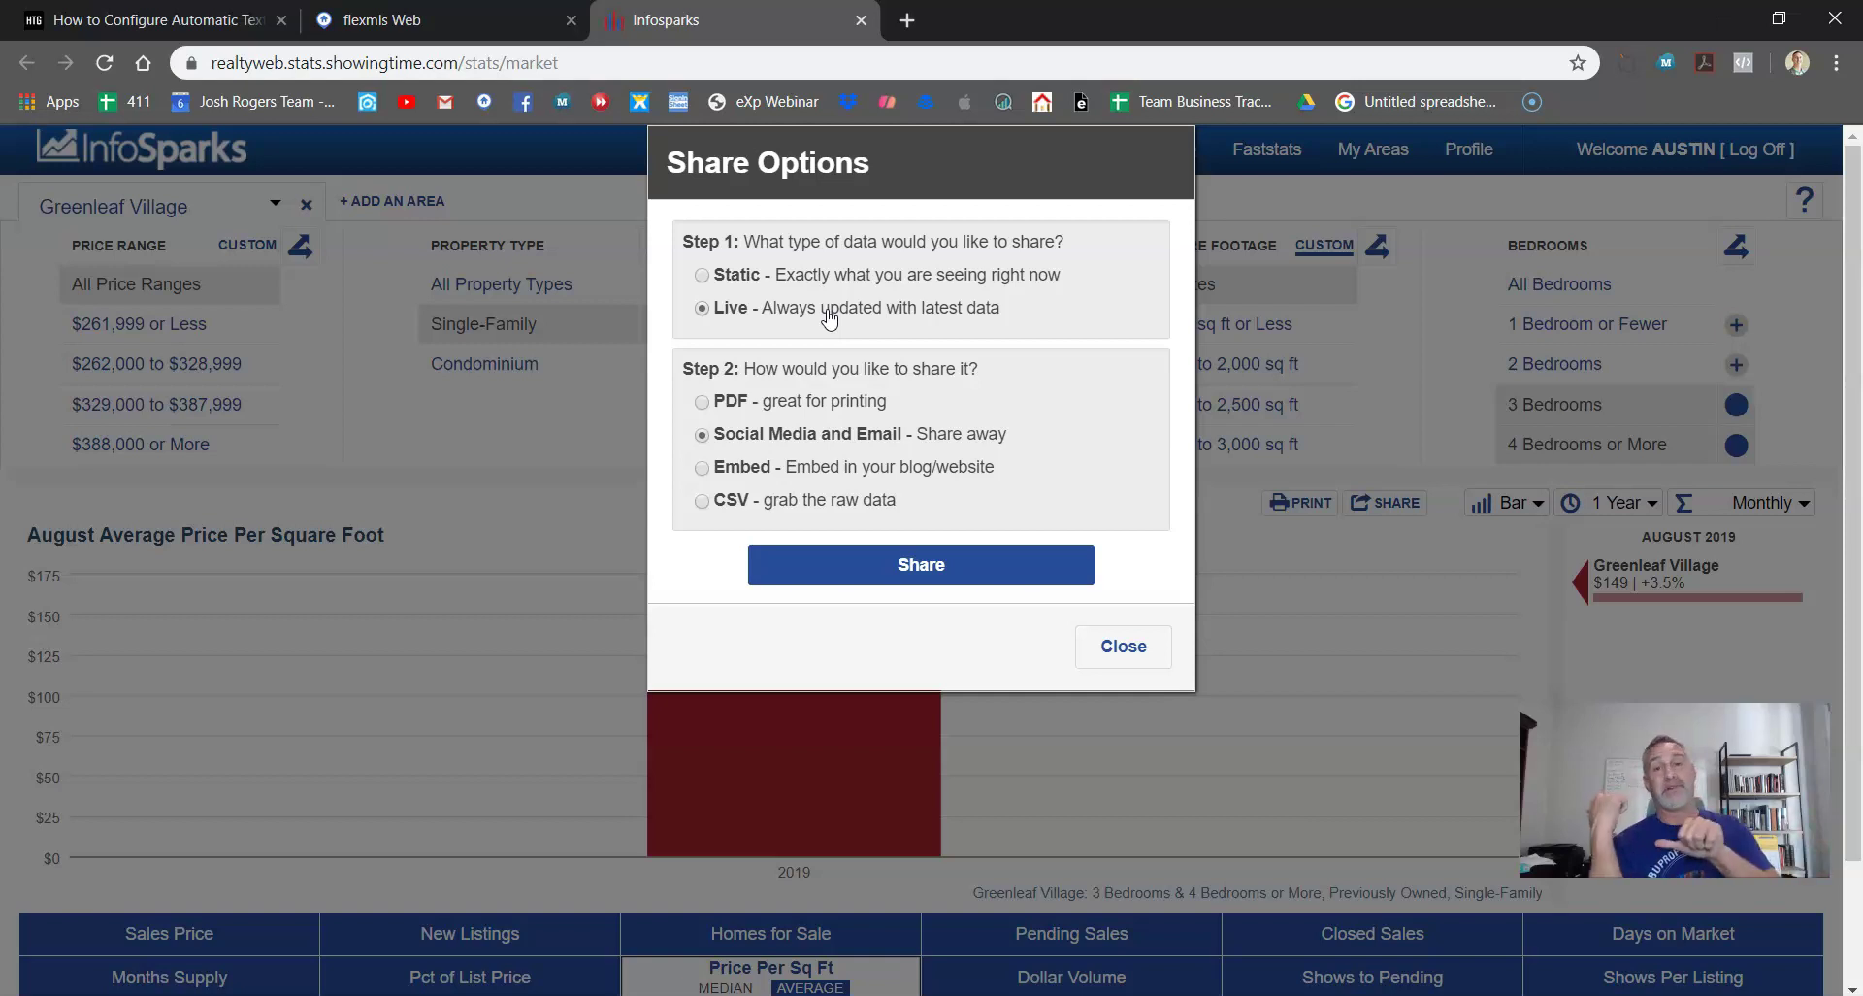
- Review the PDF, Social Media and Email, and Embed sharing formats, and select CSV
{"action": "left_click", "coordinate": [807, 405]}
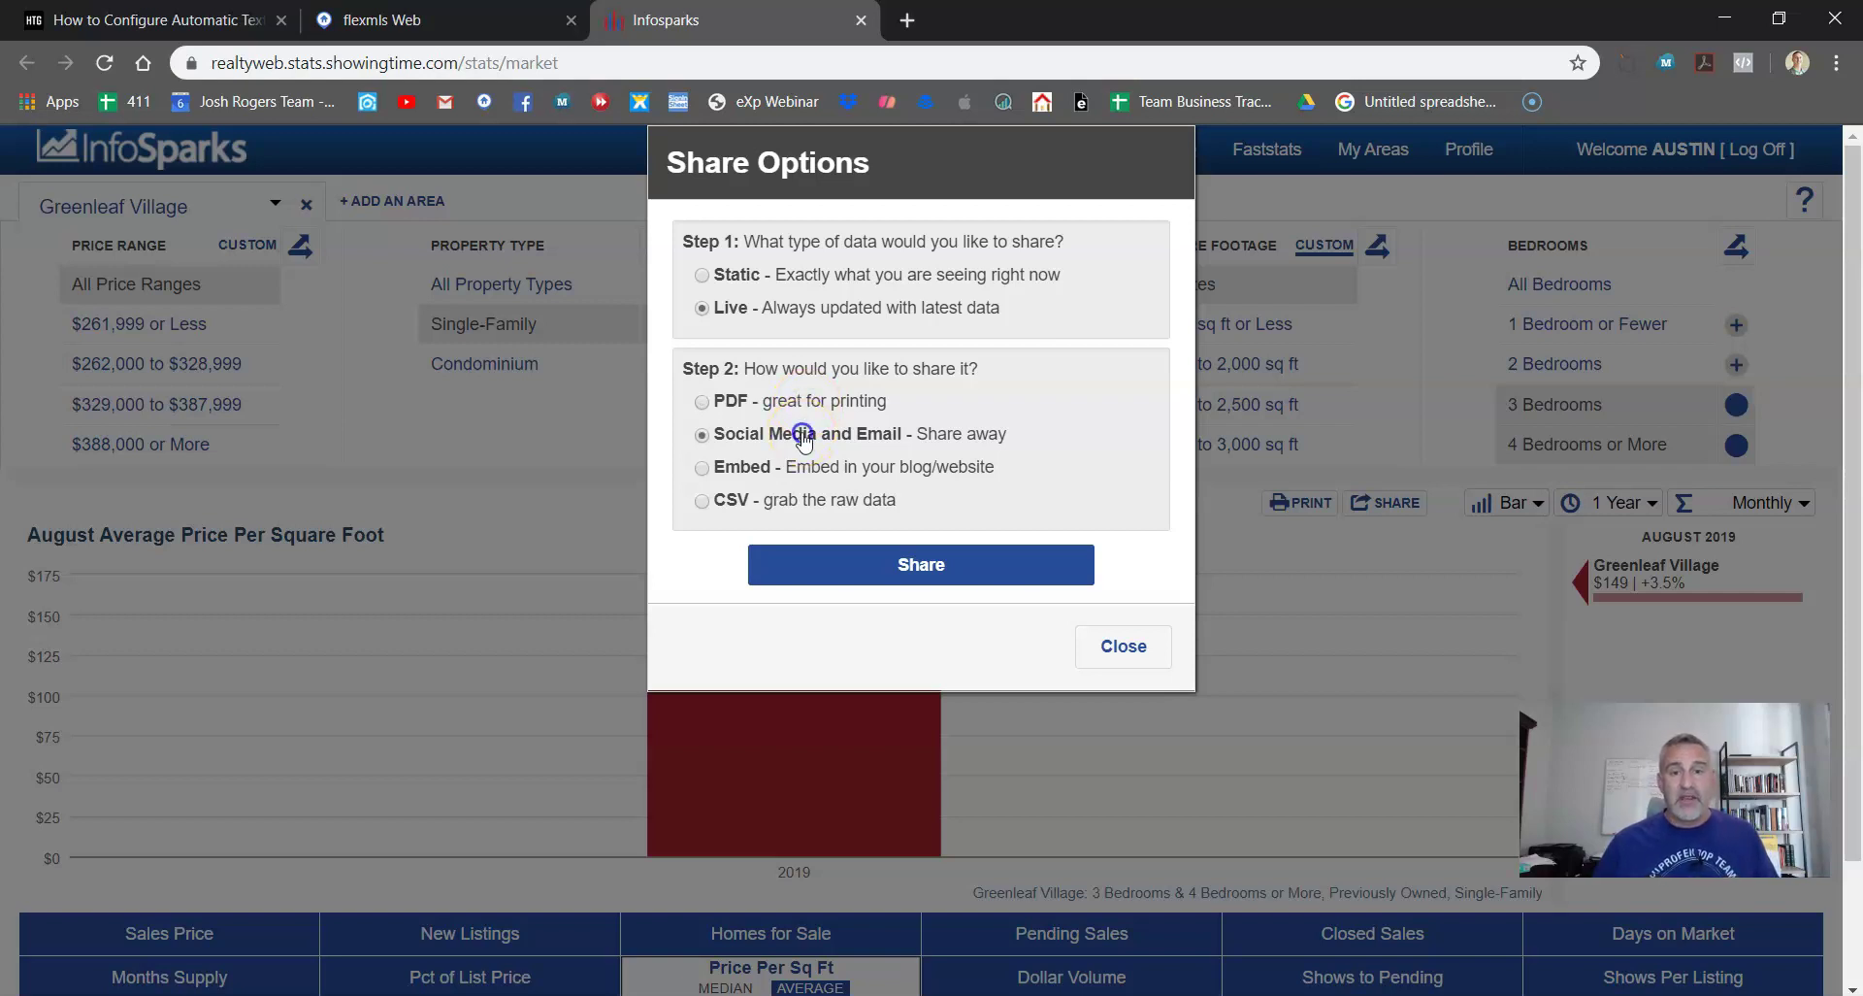
{"action": "left_click", "coordinate": [868, 438]}
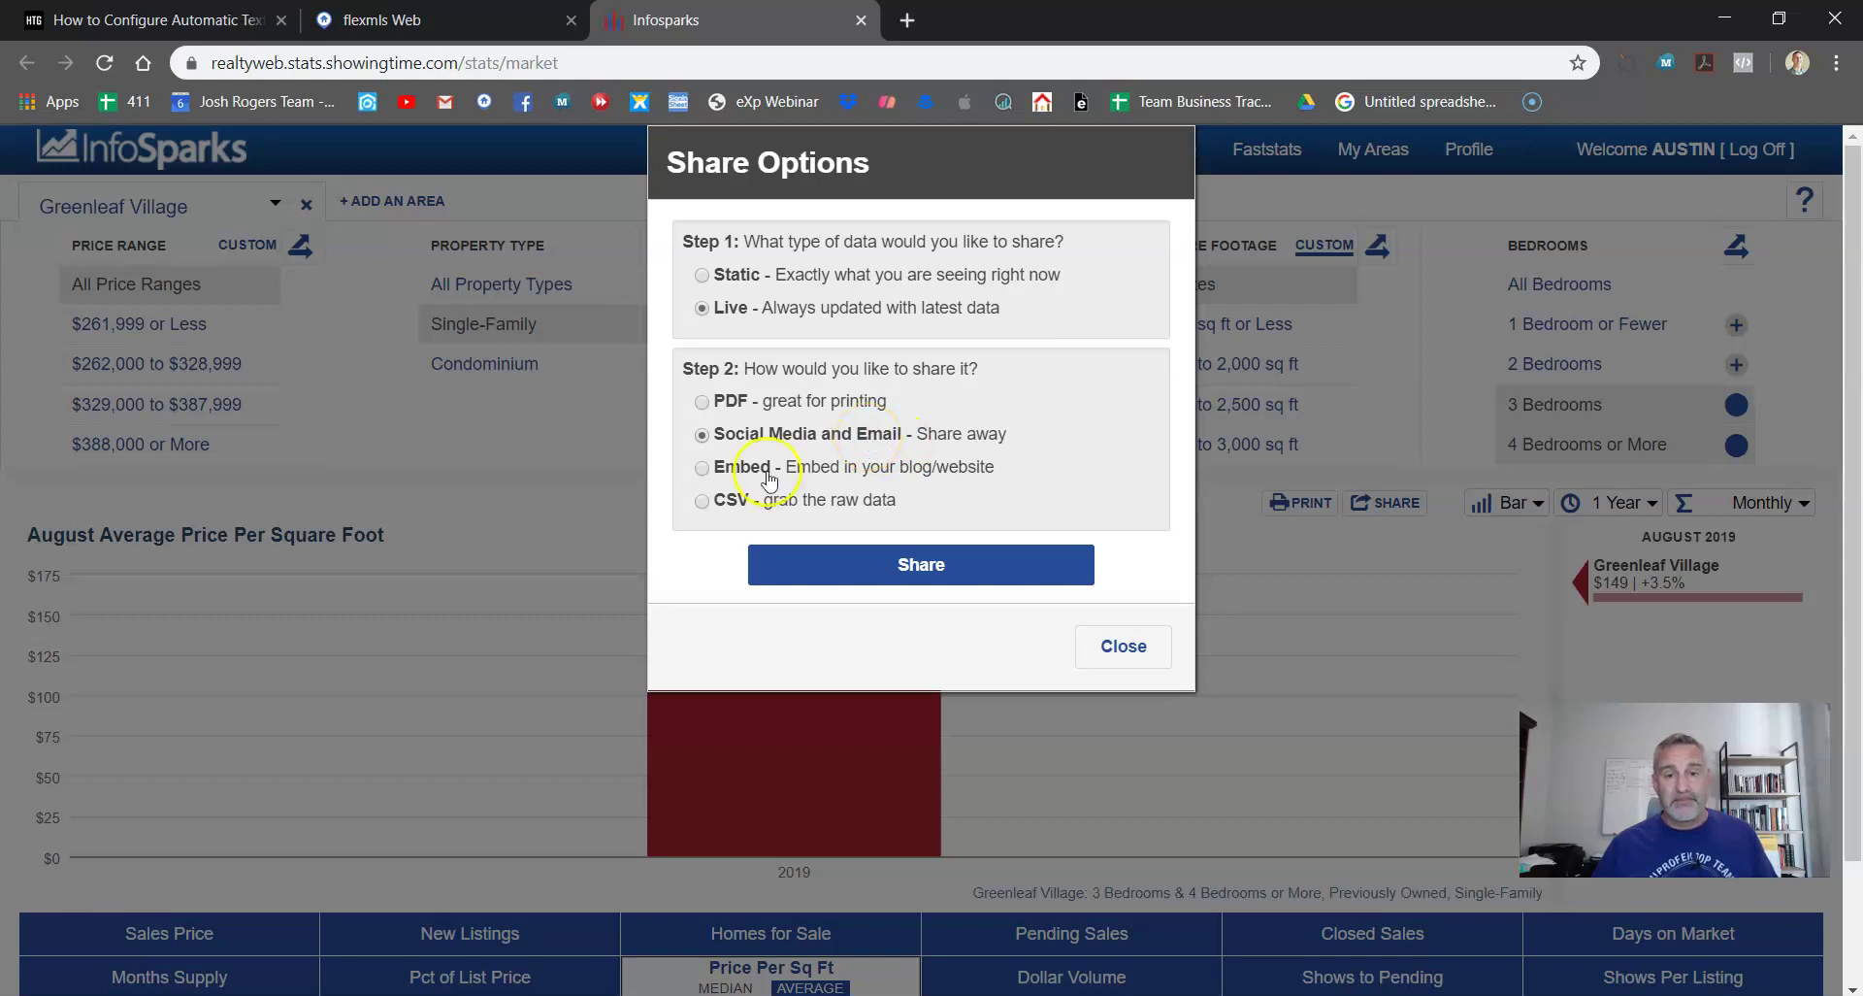
{"action": "left_click", "coordinate": [859, 475]}
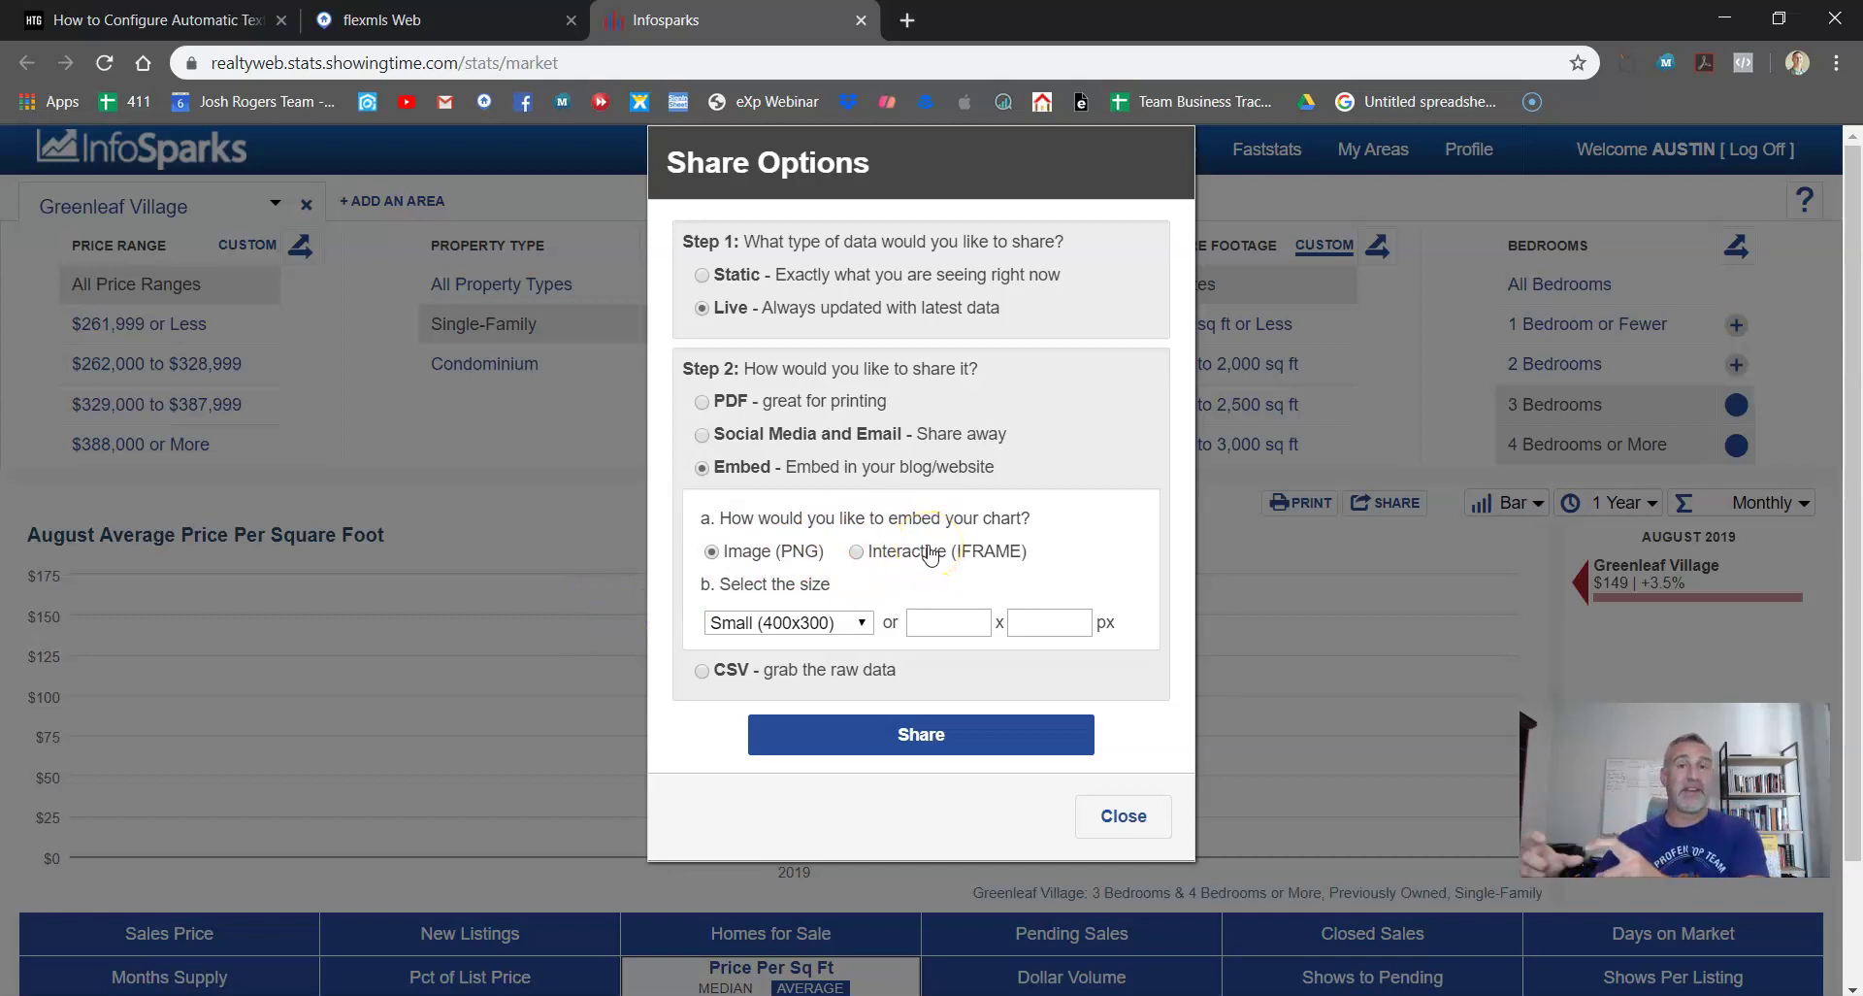
{"action": "left_click", "coordinate": [740, 669]}
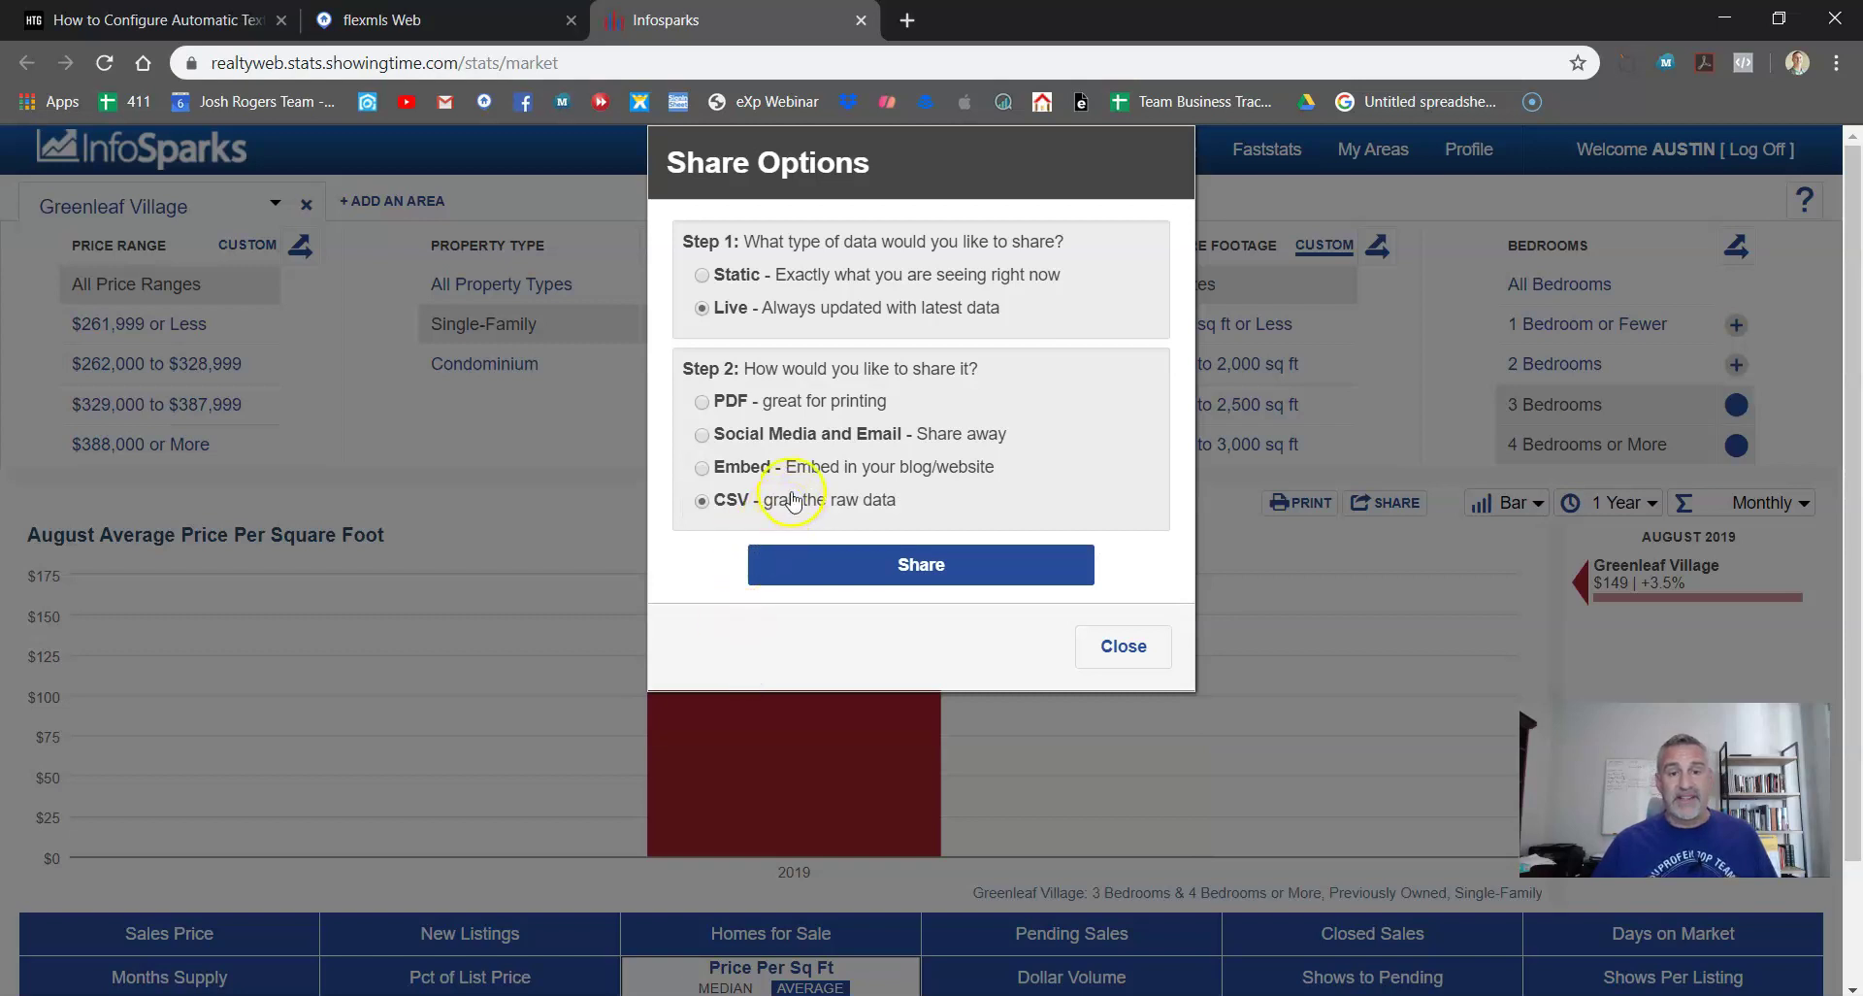
- Generate a static Social Media and Email link for the Greenleaf Village chart and select its URL
{"action": "left_click", "coordinate": [702, 435]}
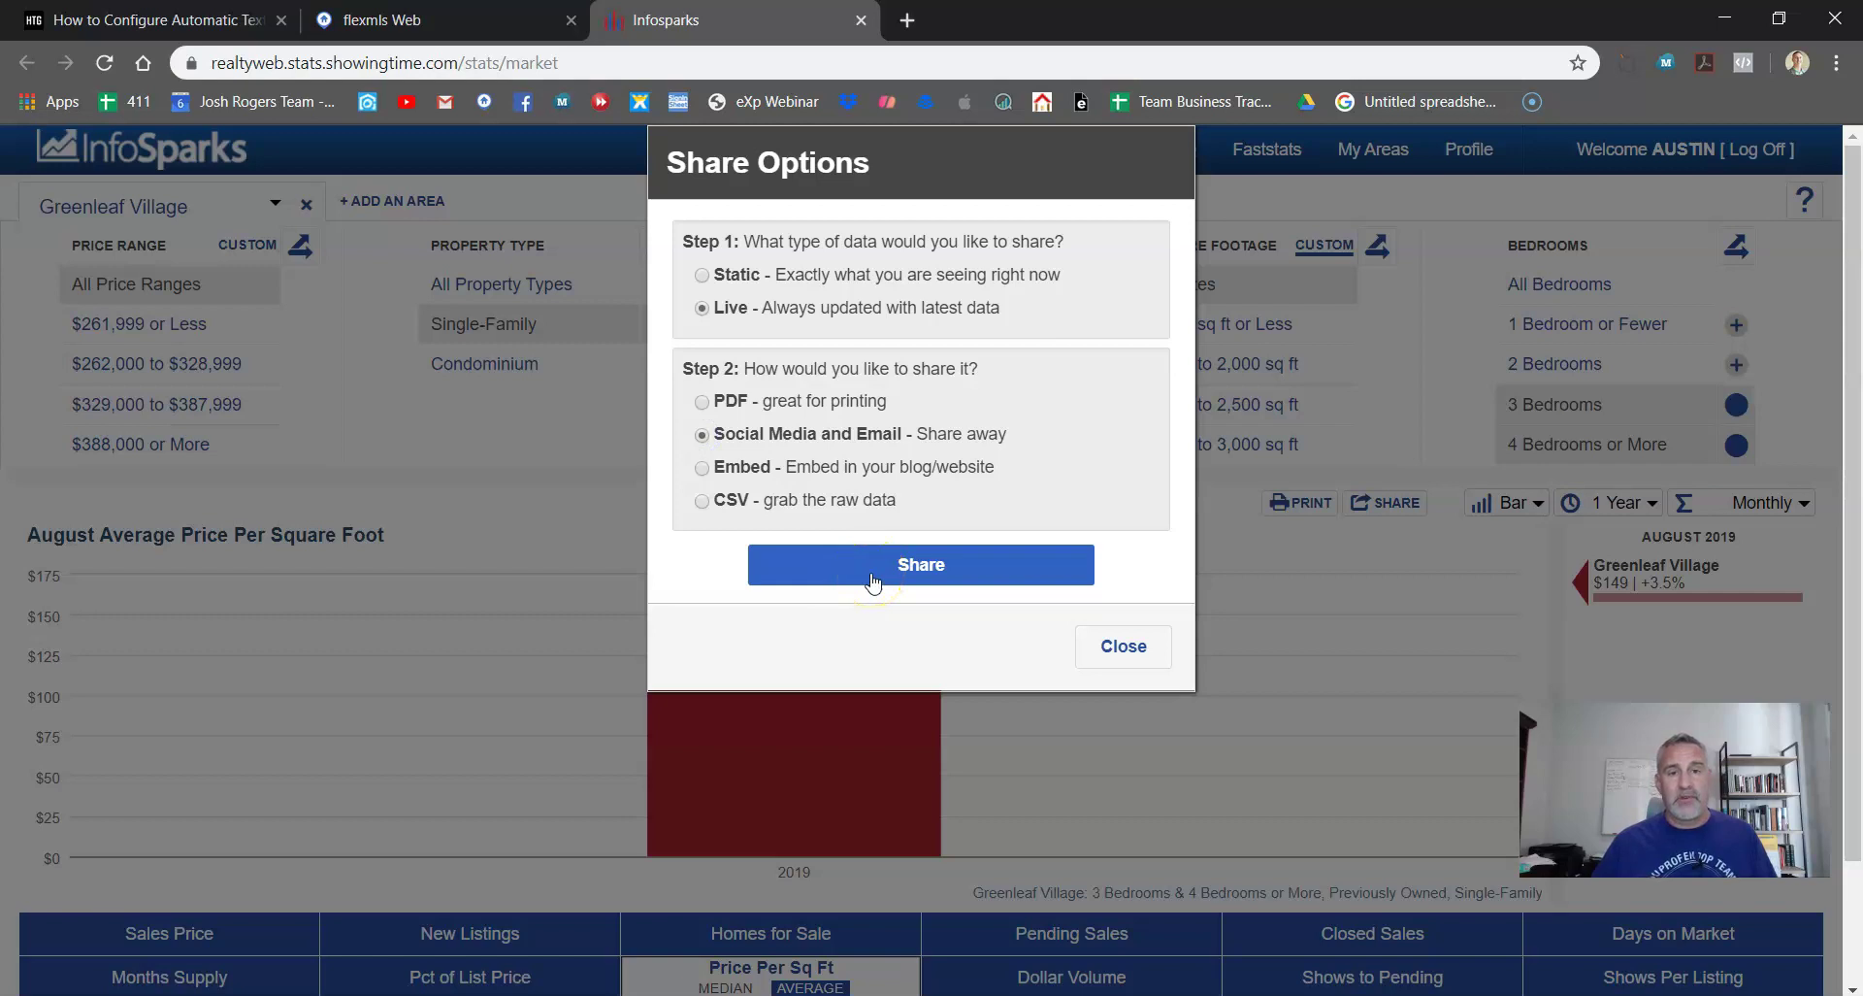
{"action": "left_click", "coordinate": [702, 276]}
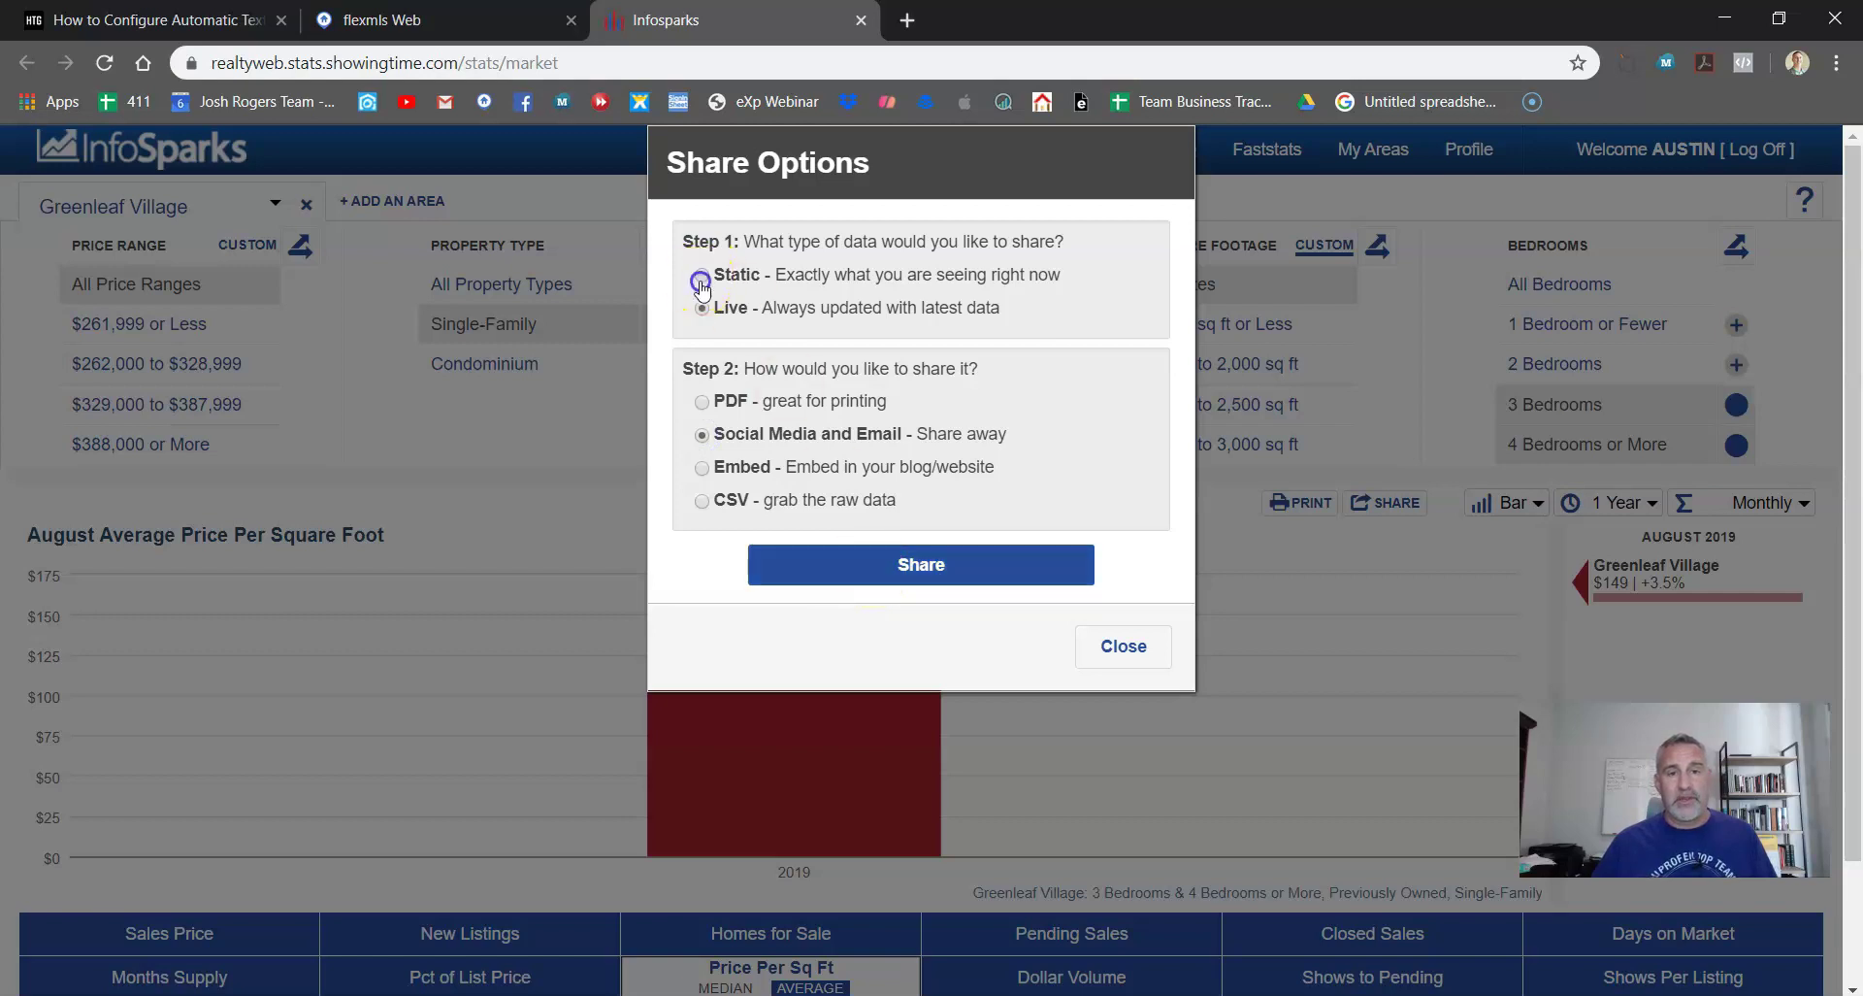
{"action": "left_click", "coordinate": [974, 576]}
{"action": "left_click_drag", "start_coordinate": [854, 618], "coordinate": [688, 589]}
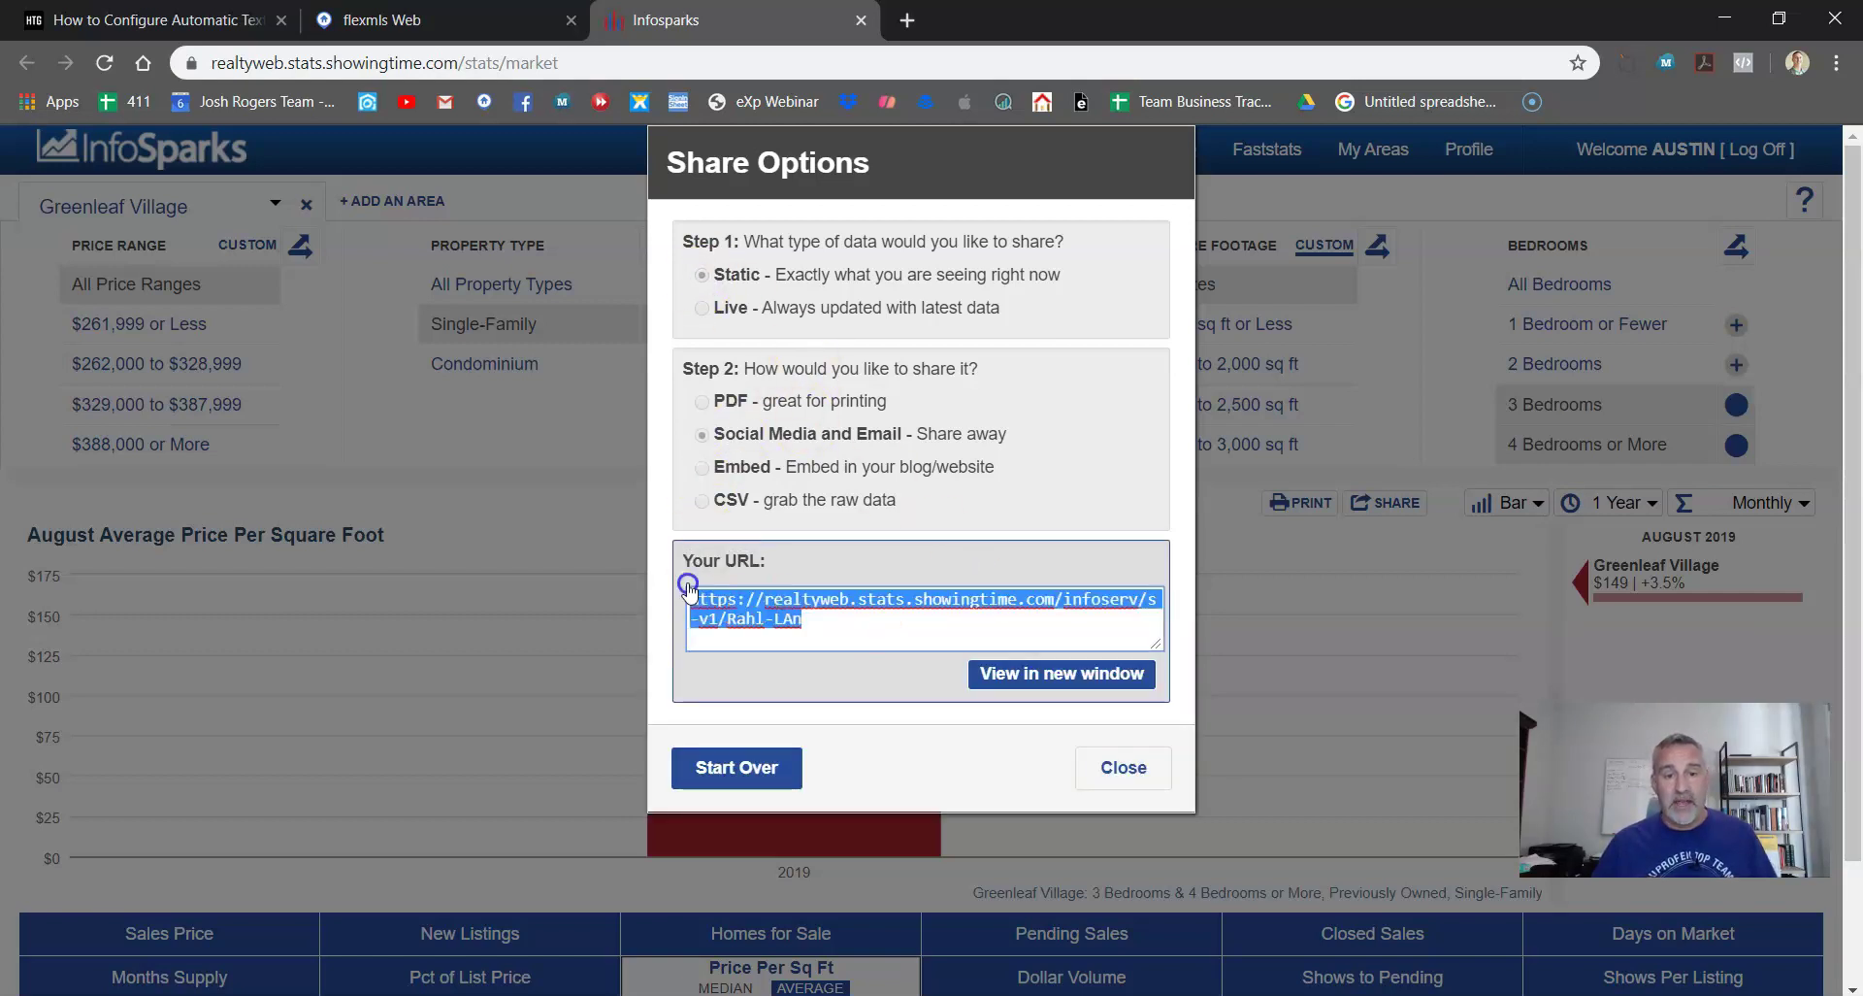
{"action": "key", "text": "super"}
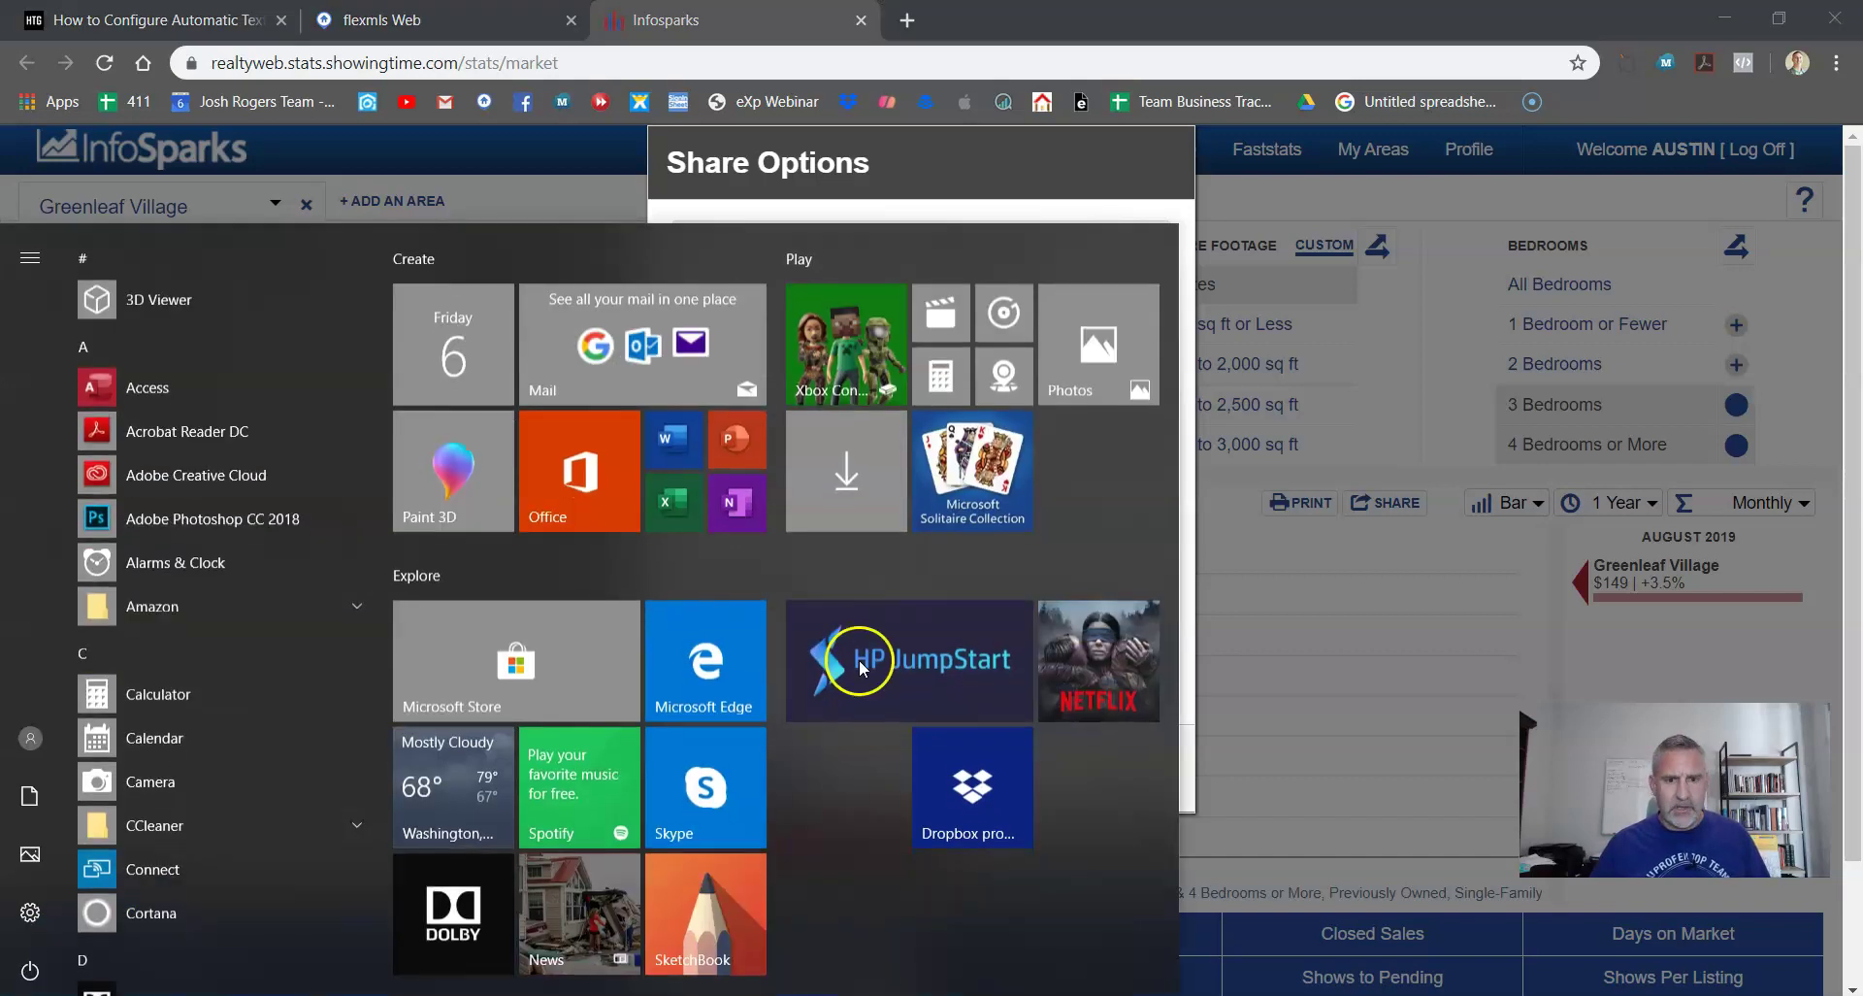
{"action": "left_click", "coordinate": [1349, 588]}
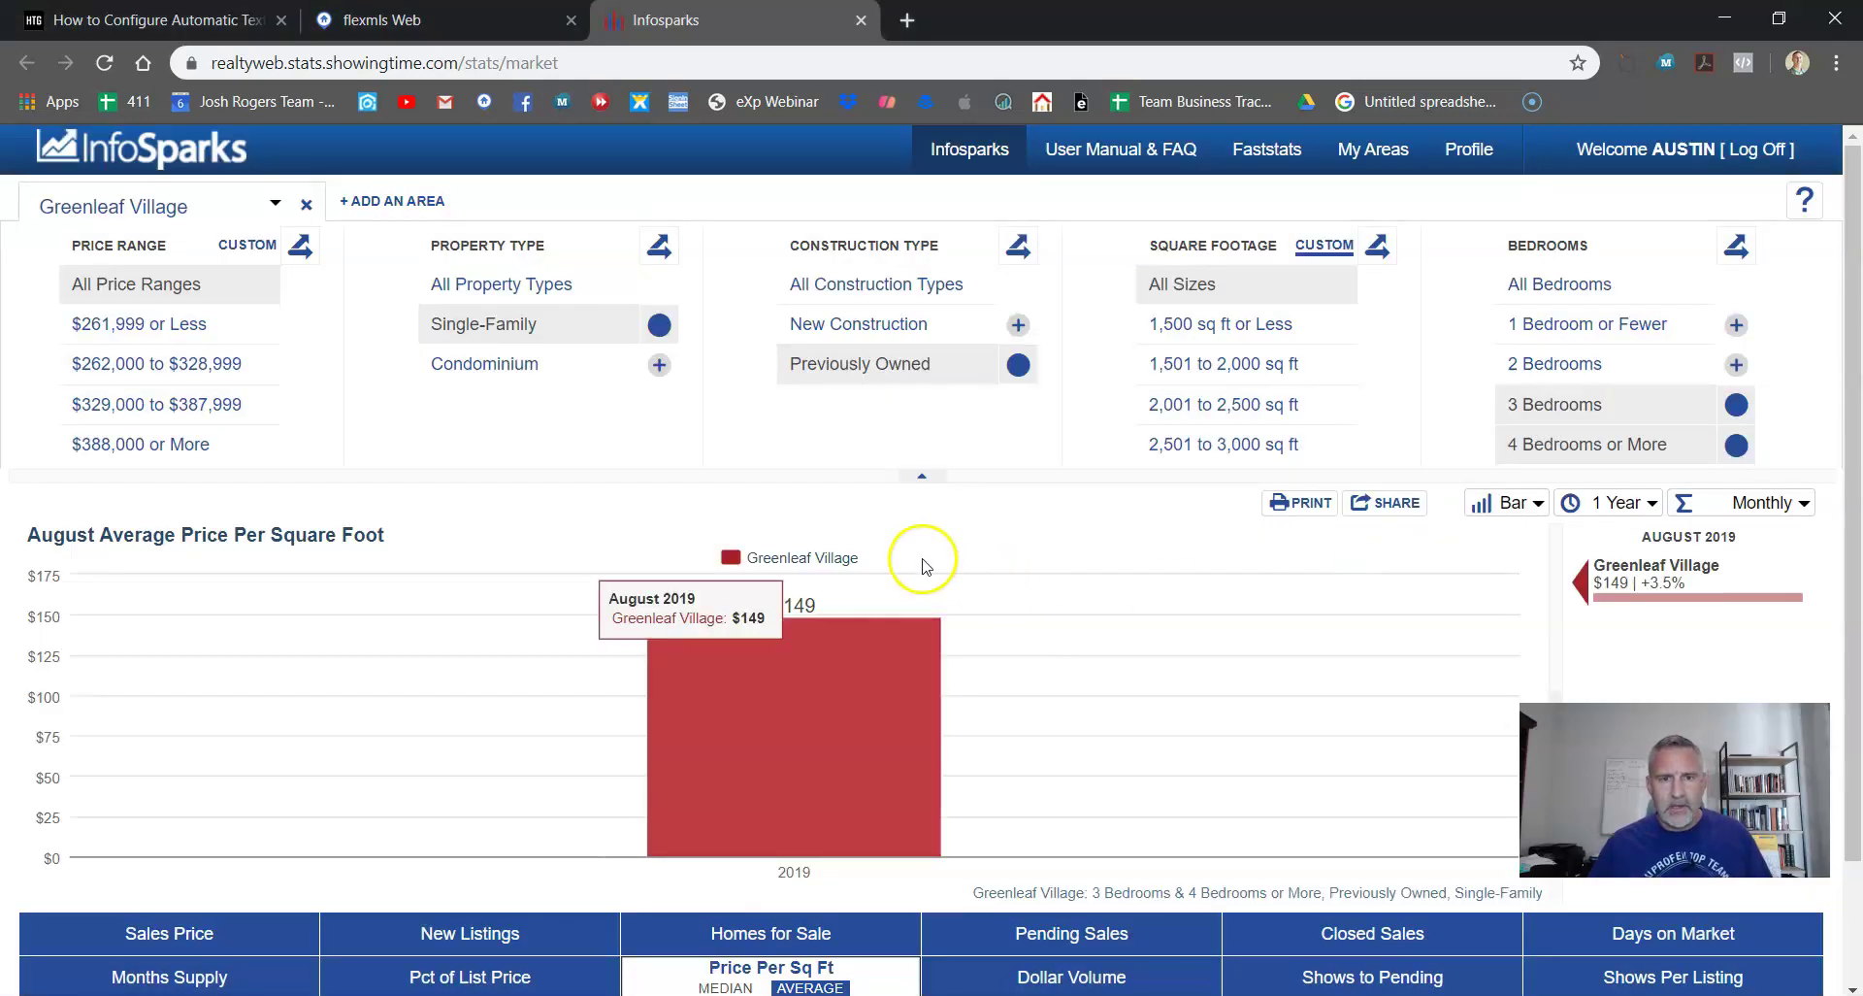
- Generate a fresh static Social Media and Email link, copy its URL, and close the sharing options
{"action": "left_click", "coordinate": [1394, 502]}
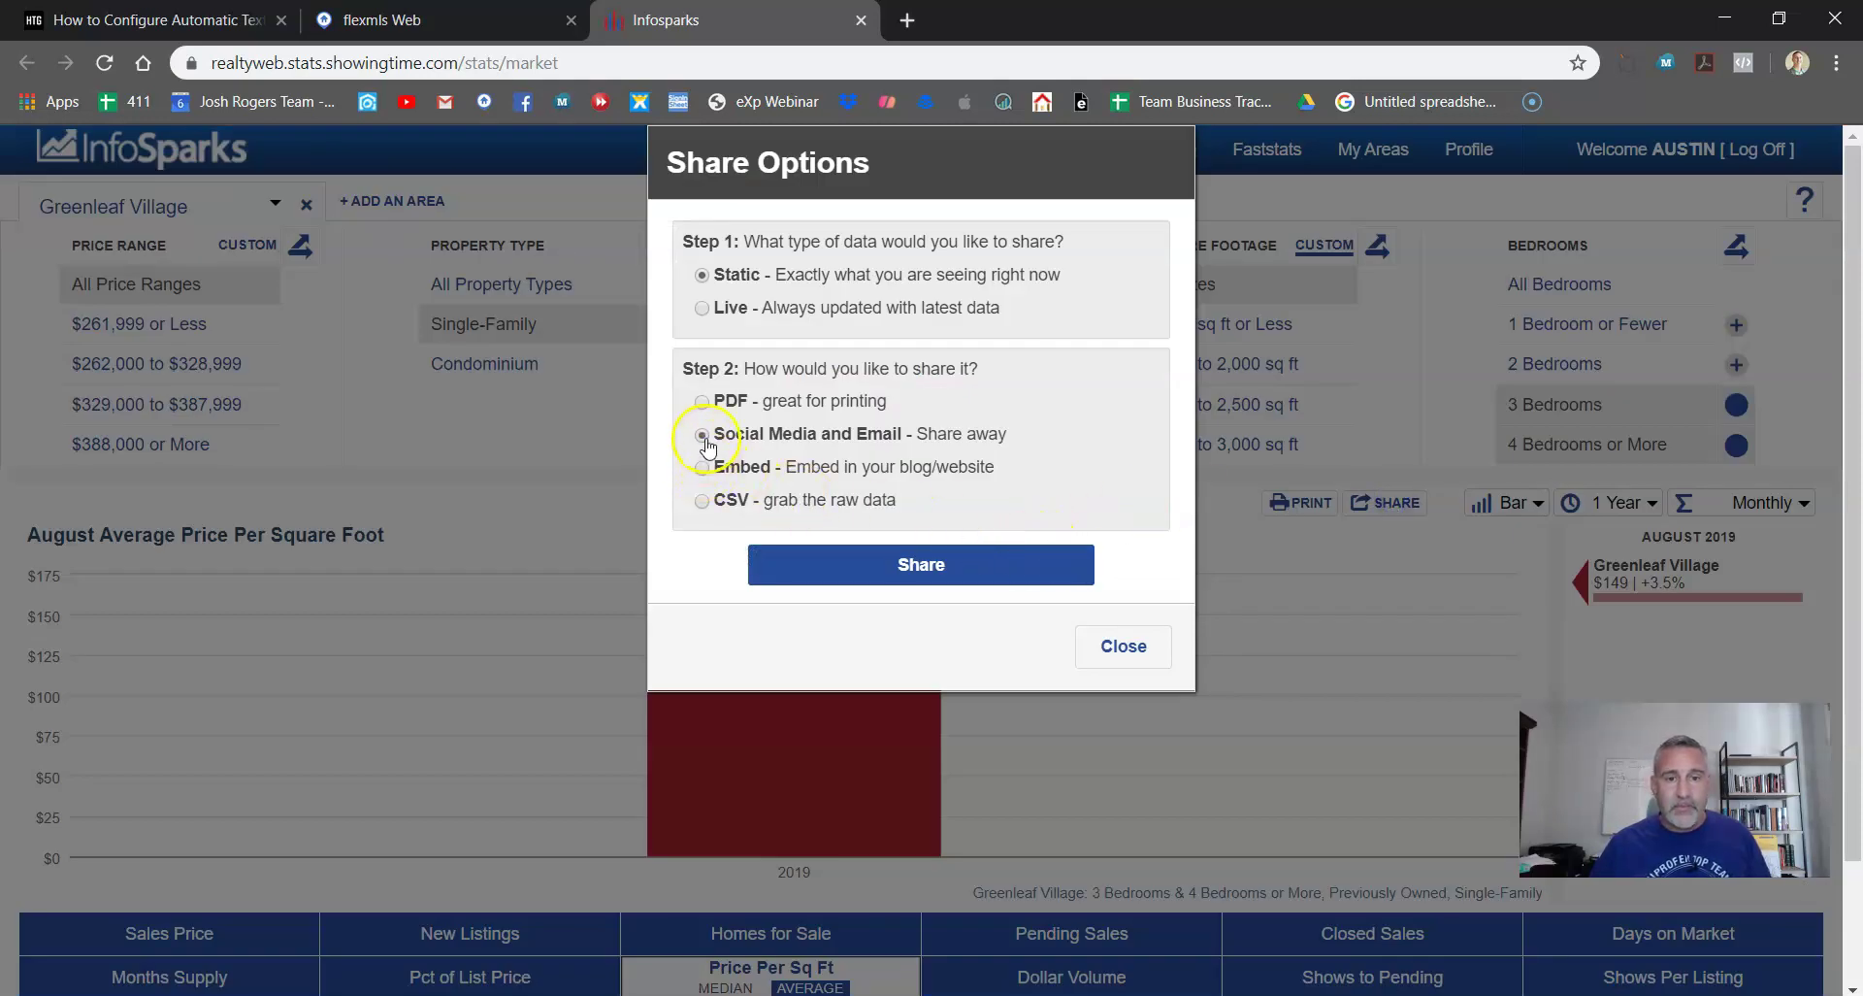
{"action": "left_click", "coordinate": [901, 565]}
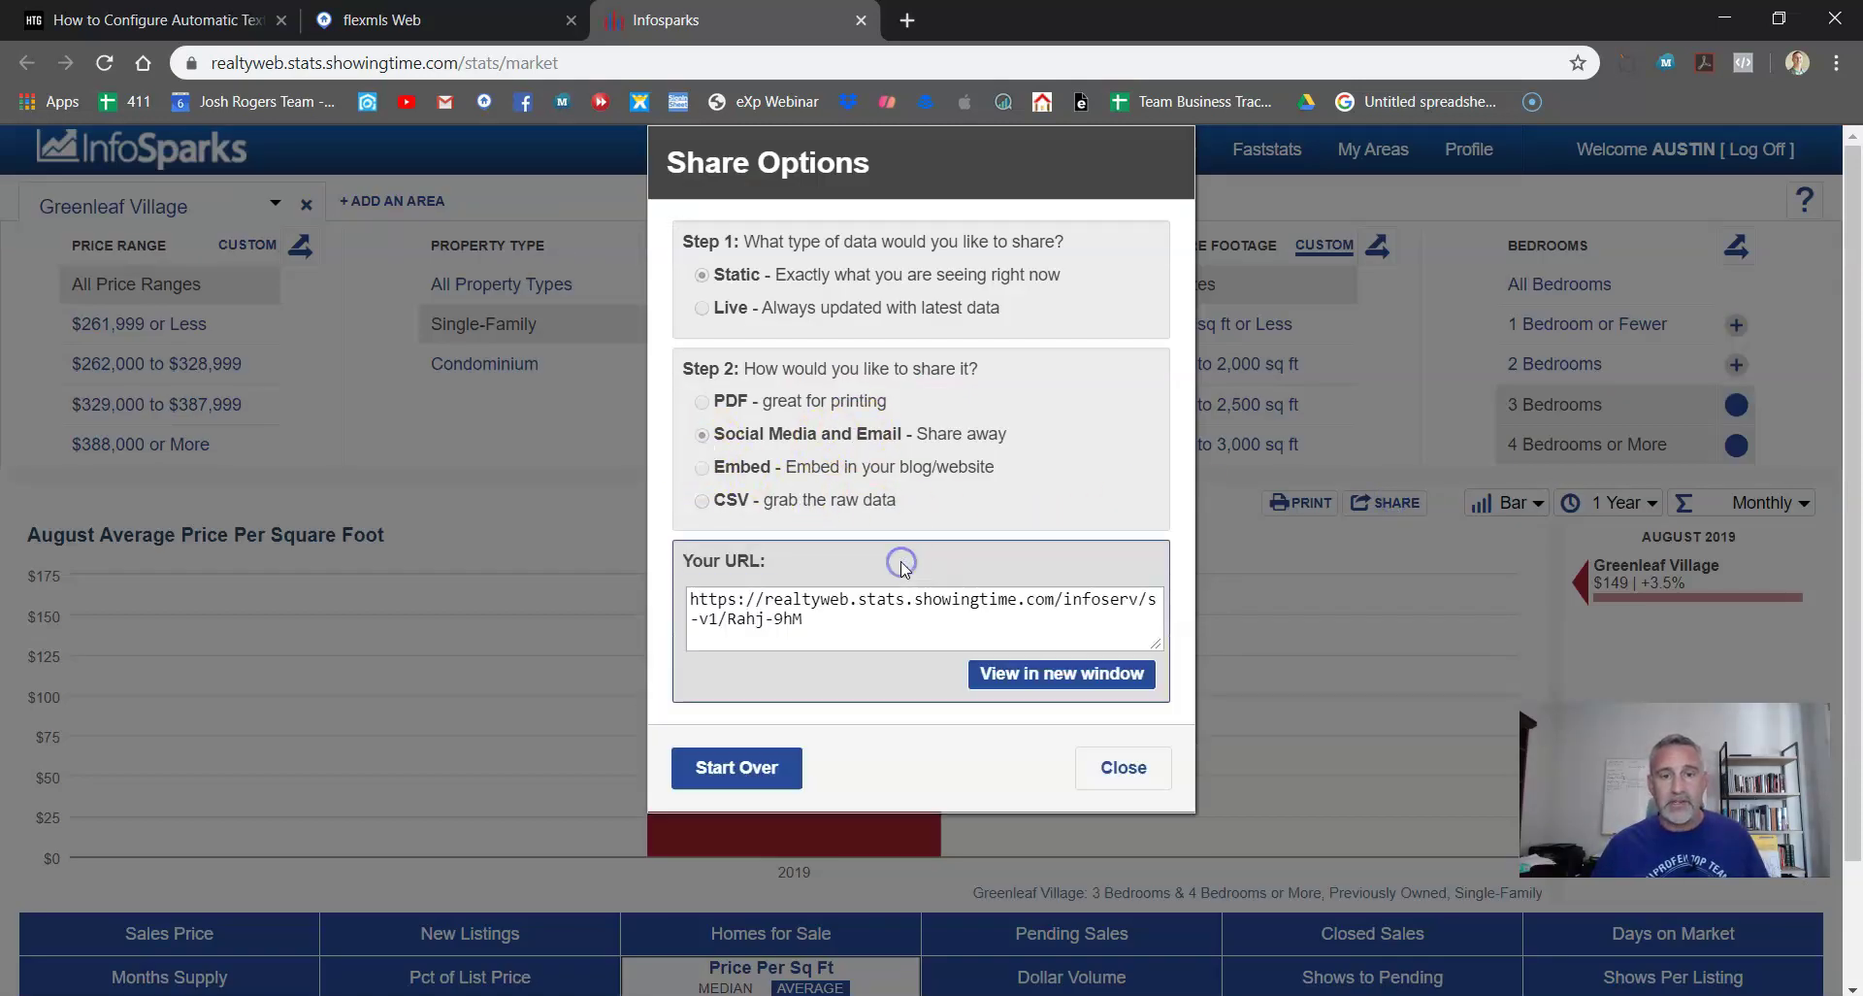
{"action": "left_click", "coordinate": [833, 610]}
{"action": "key", "text": "ctrl+c"}
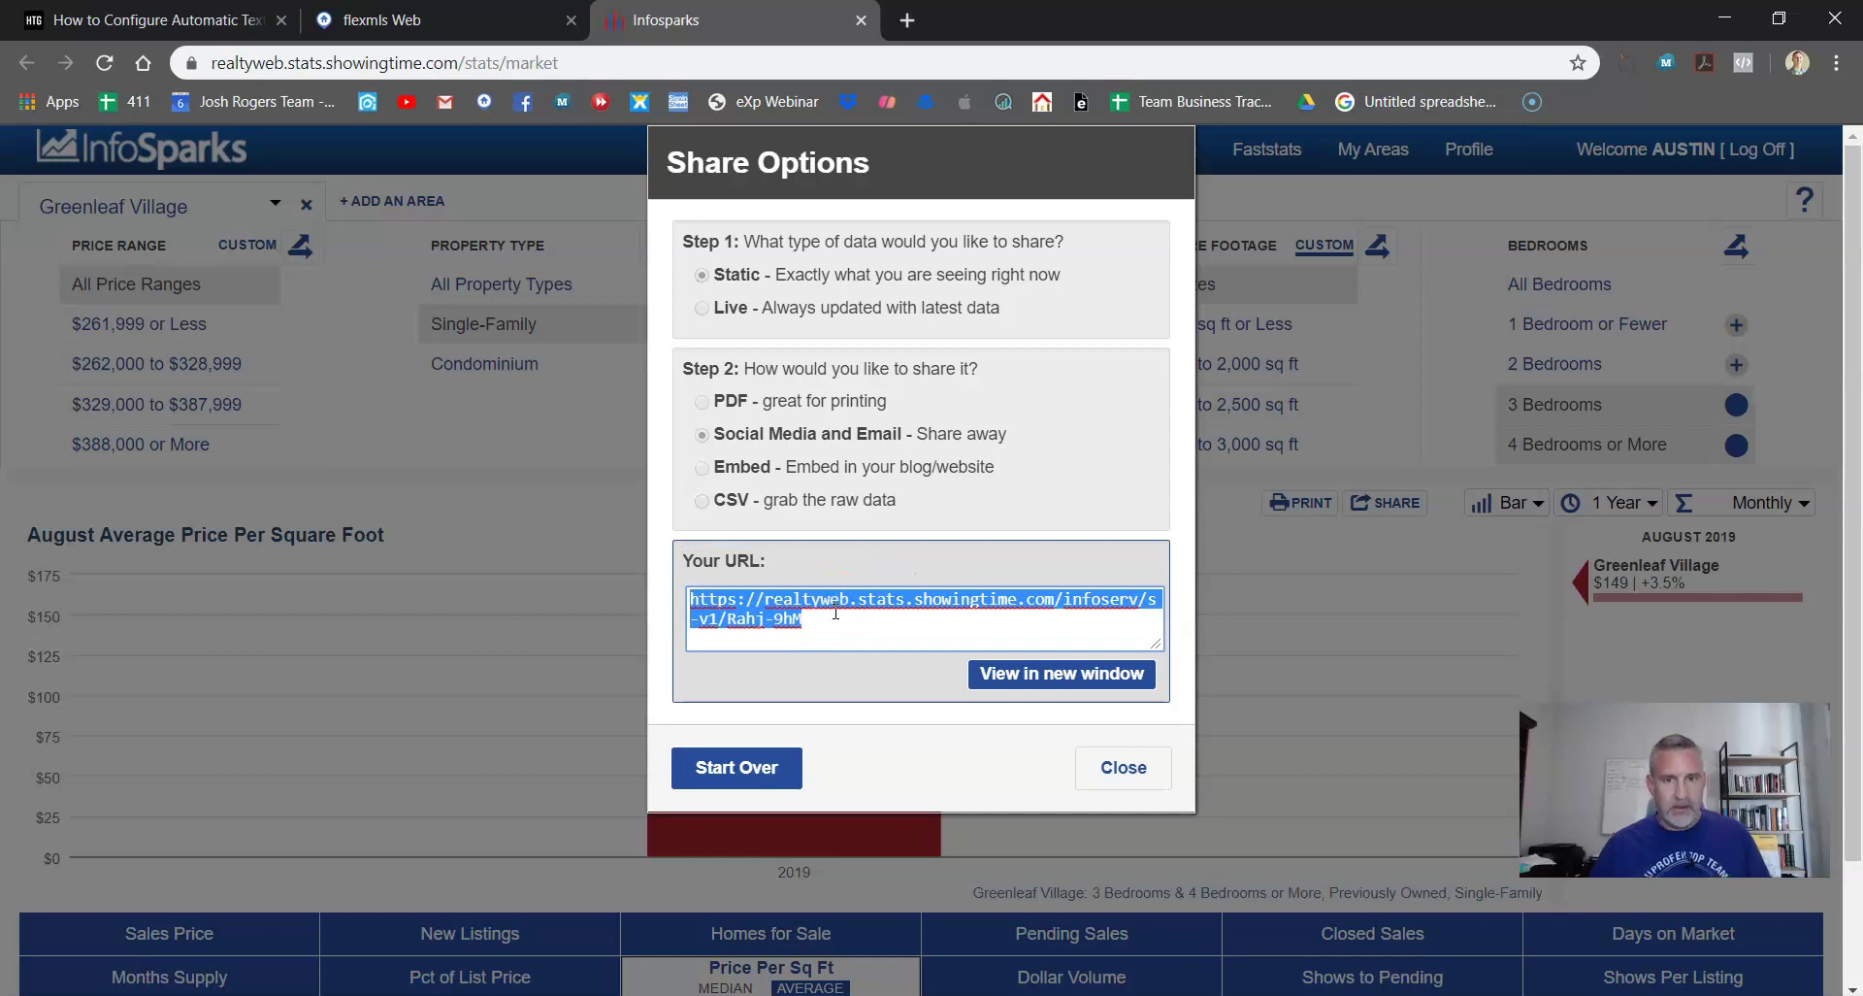
{"action": "left_click", "coordinate": [1126, 769]}
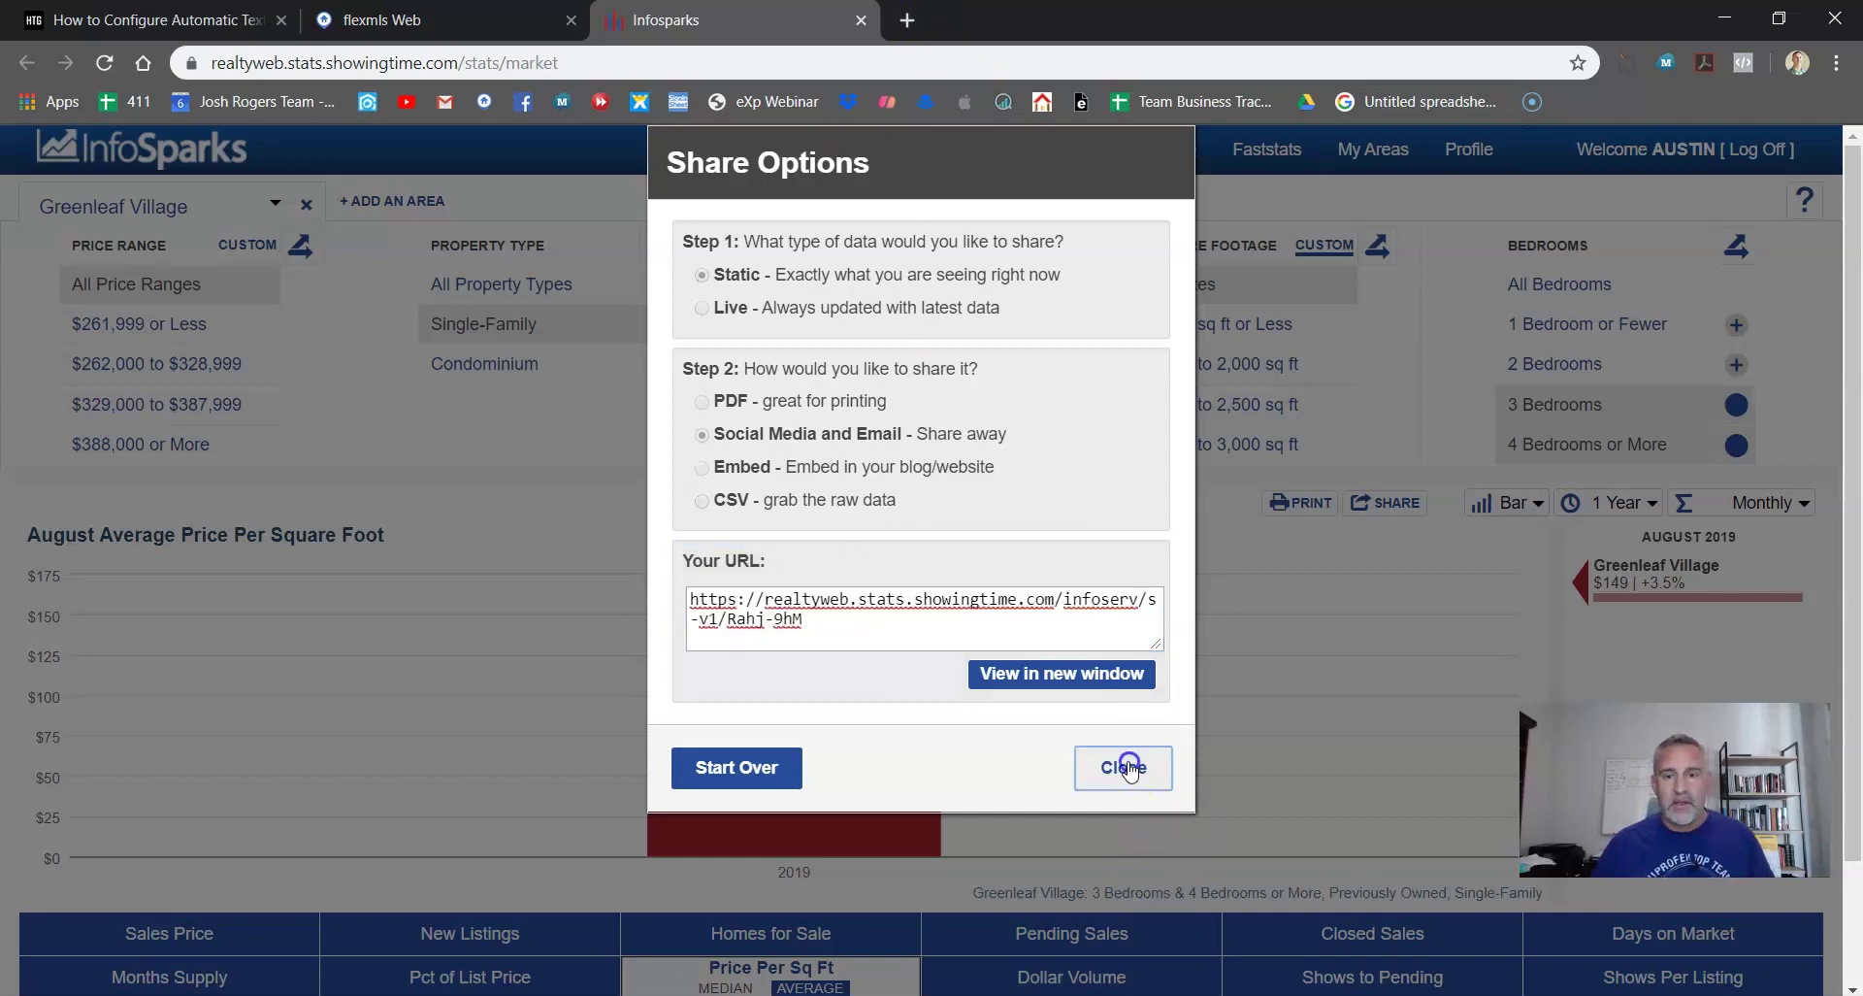
- Open the copied link in a new browser tab and inspect the shared price per square foot chart
{"action": "left_click", "coordinate": [907, 19]}
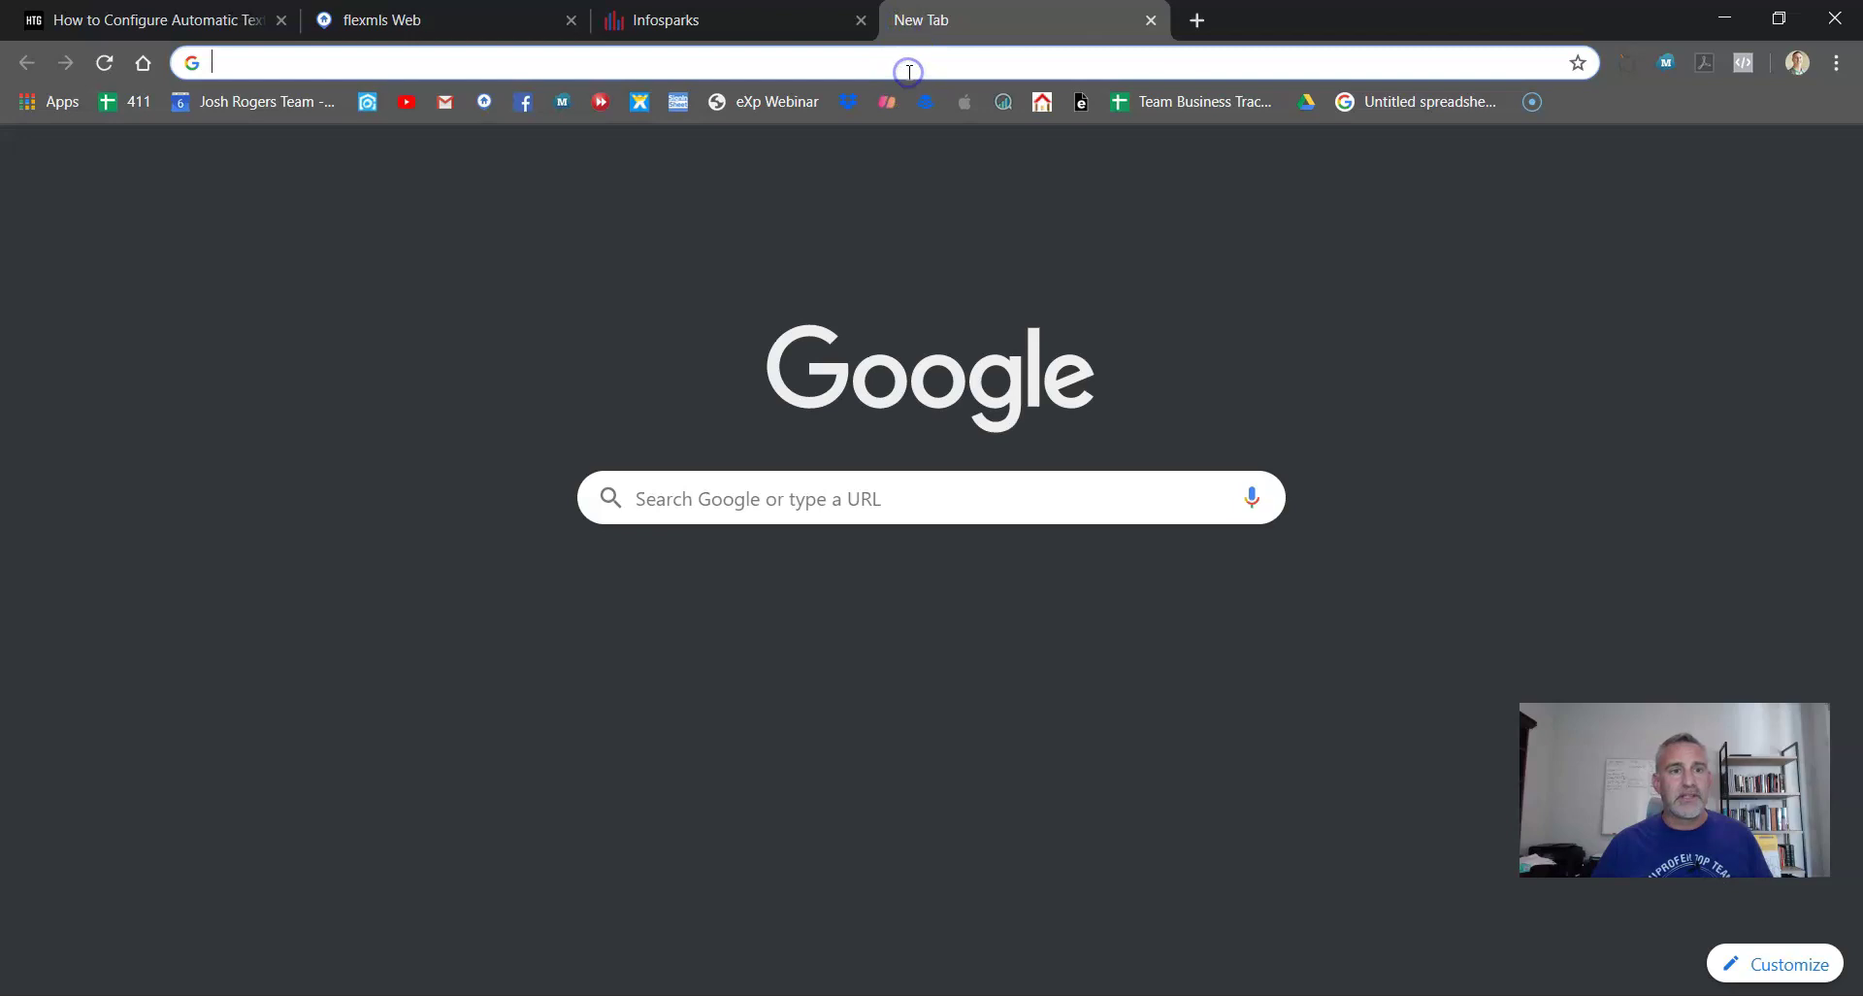
{"action": "key", "text": "ctrl+v"}
{"action": "key", "text": "Return"}
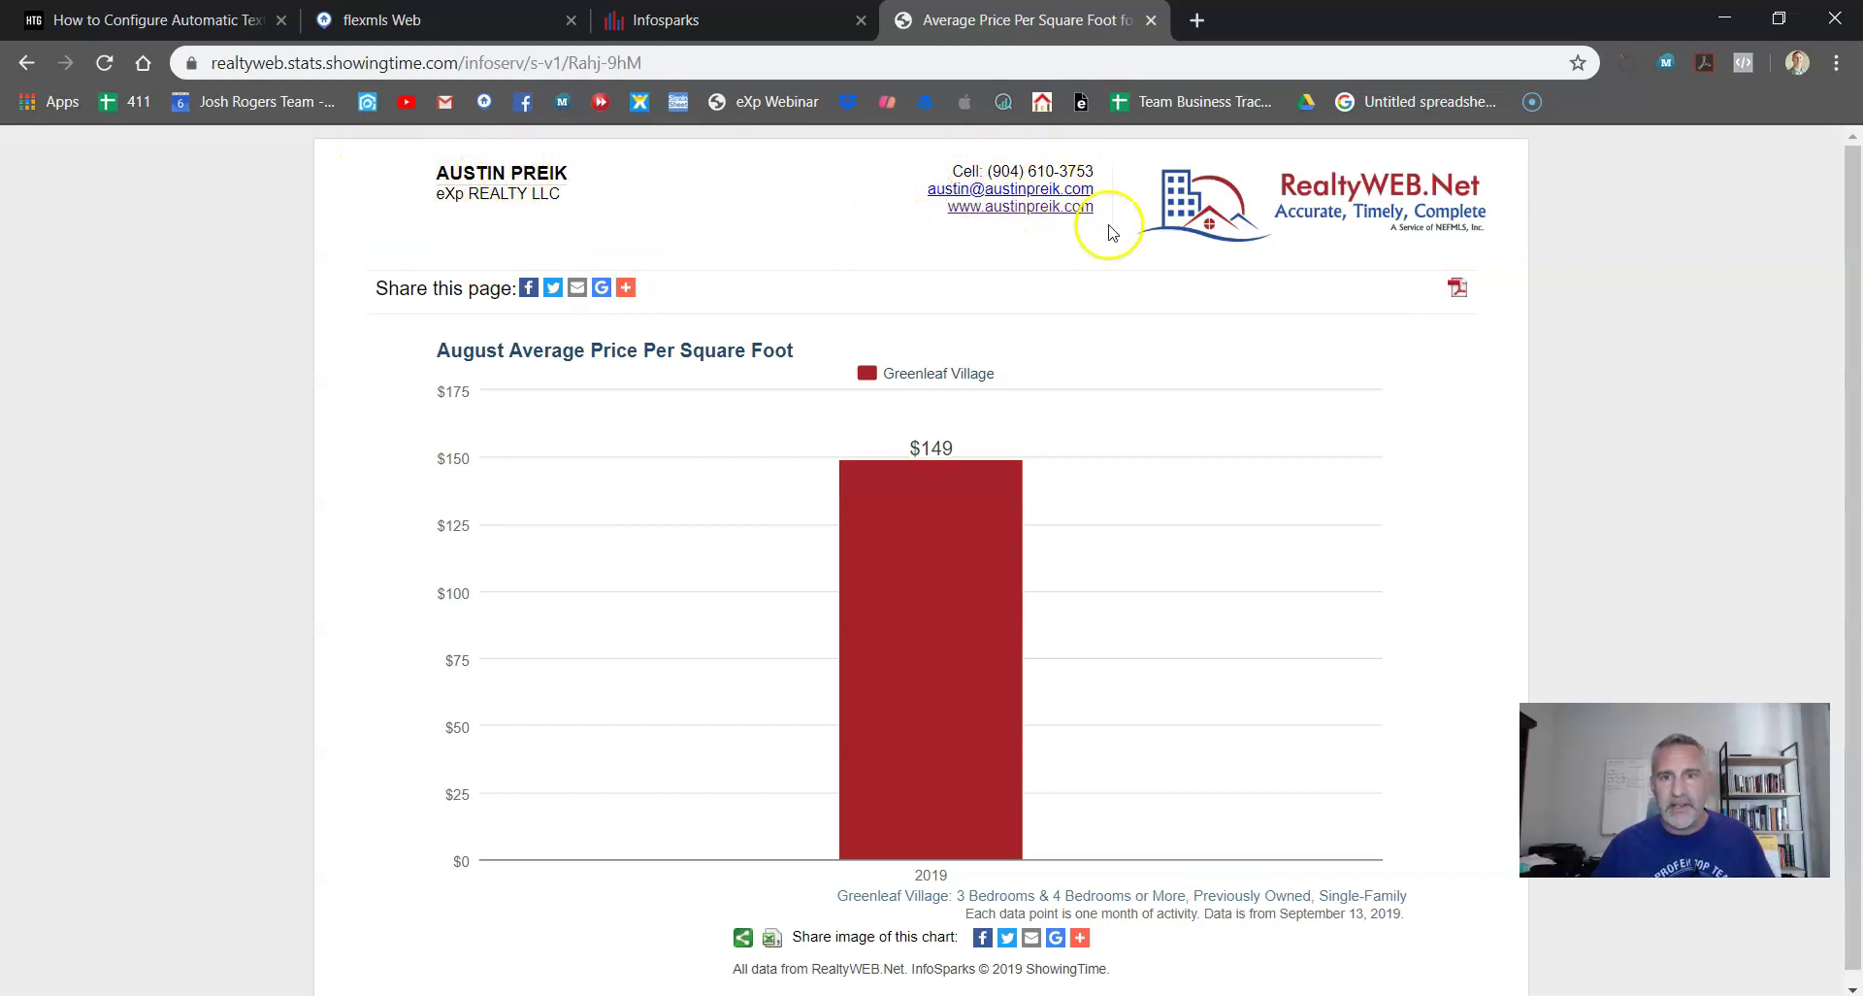
{"action": "mouse_move", "coordinate": [824, 653]}
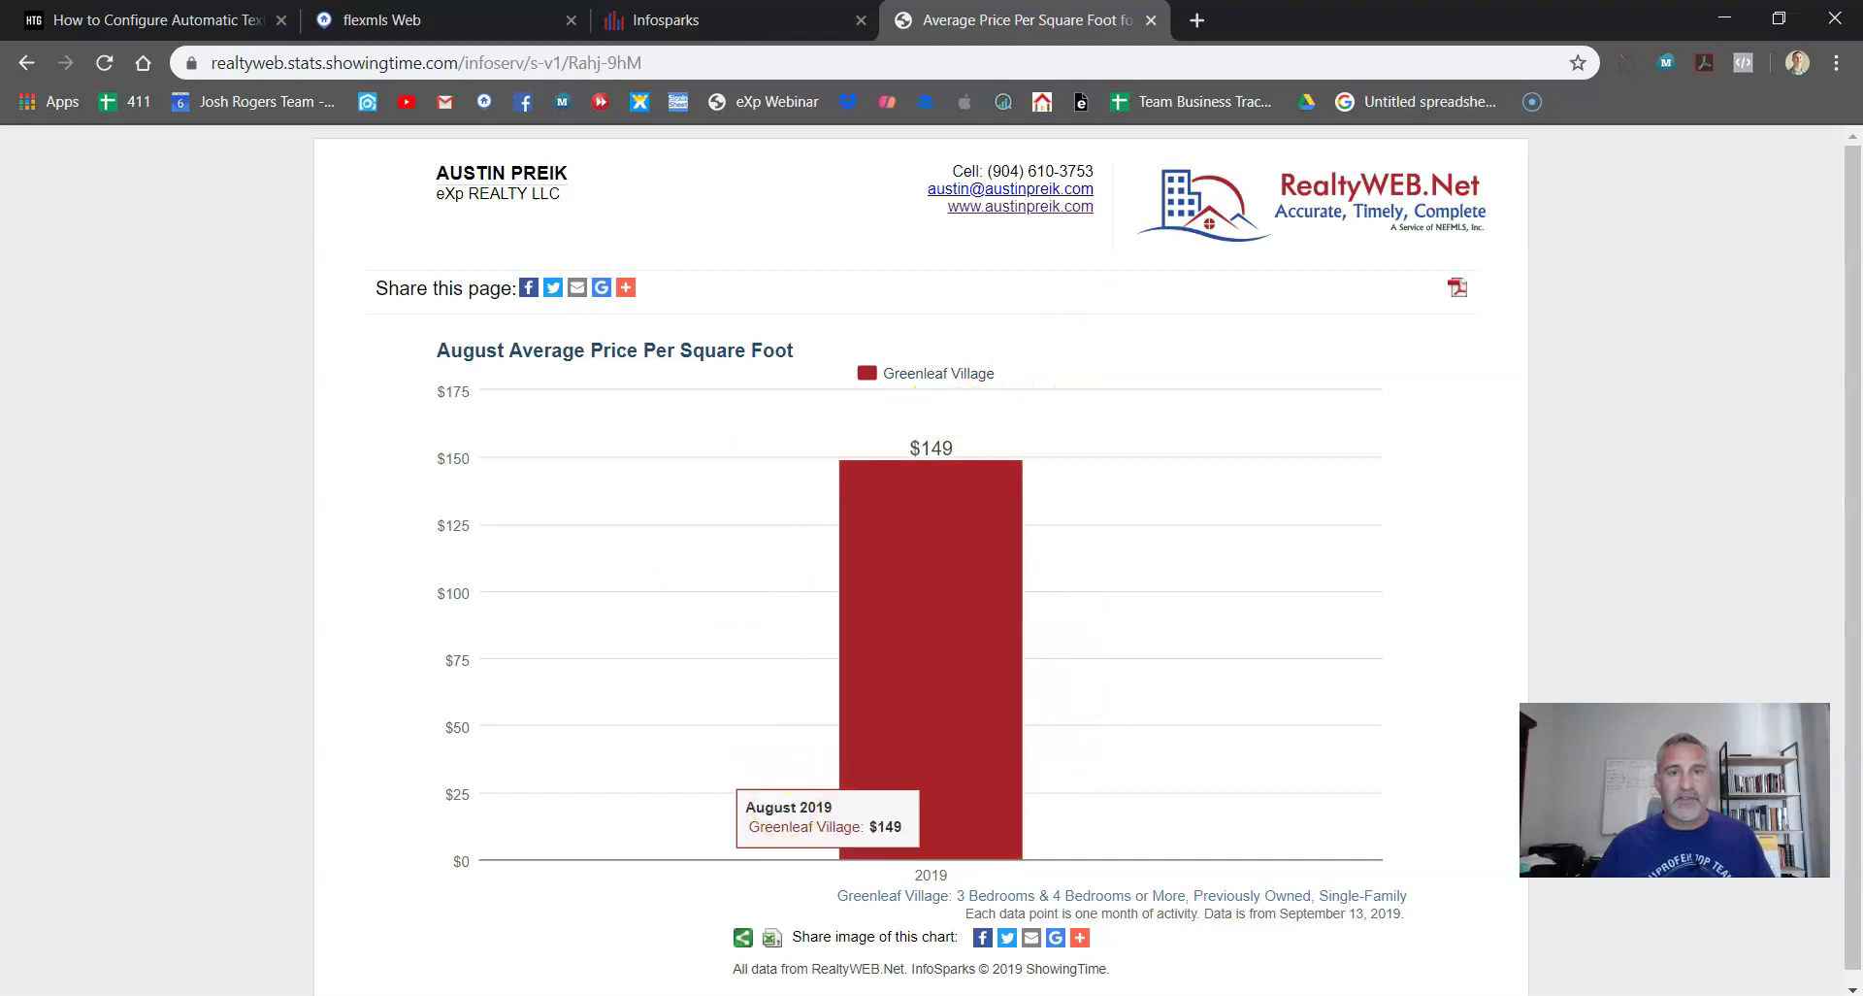
- Return to Infosparks and add the Austin Park At Nocatee subdivision as a second area in the chart
{"action": "left_click", "coordinate": [728, 25]}
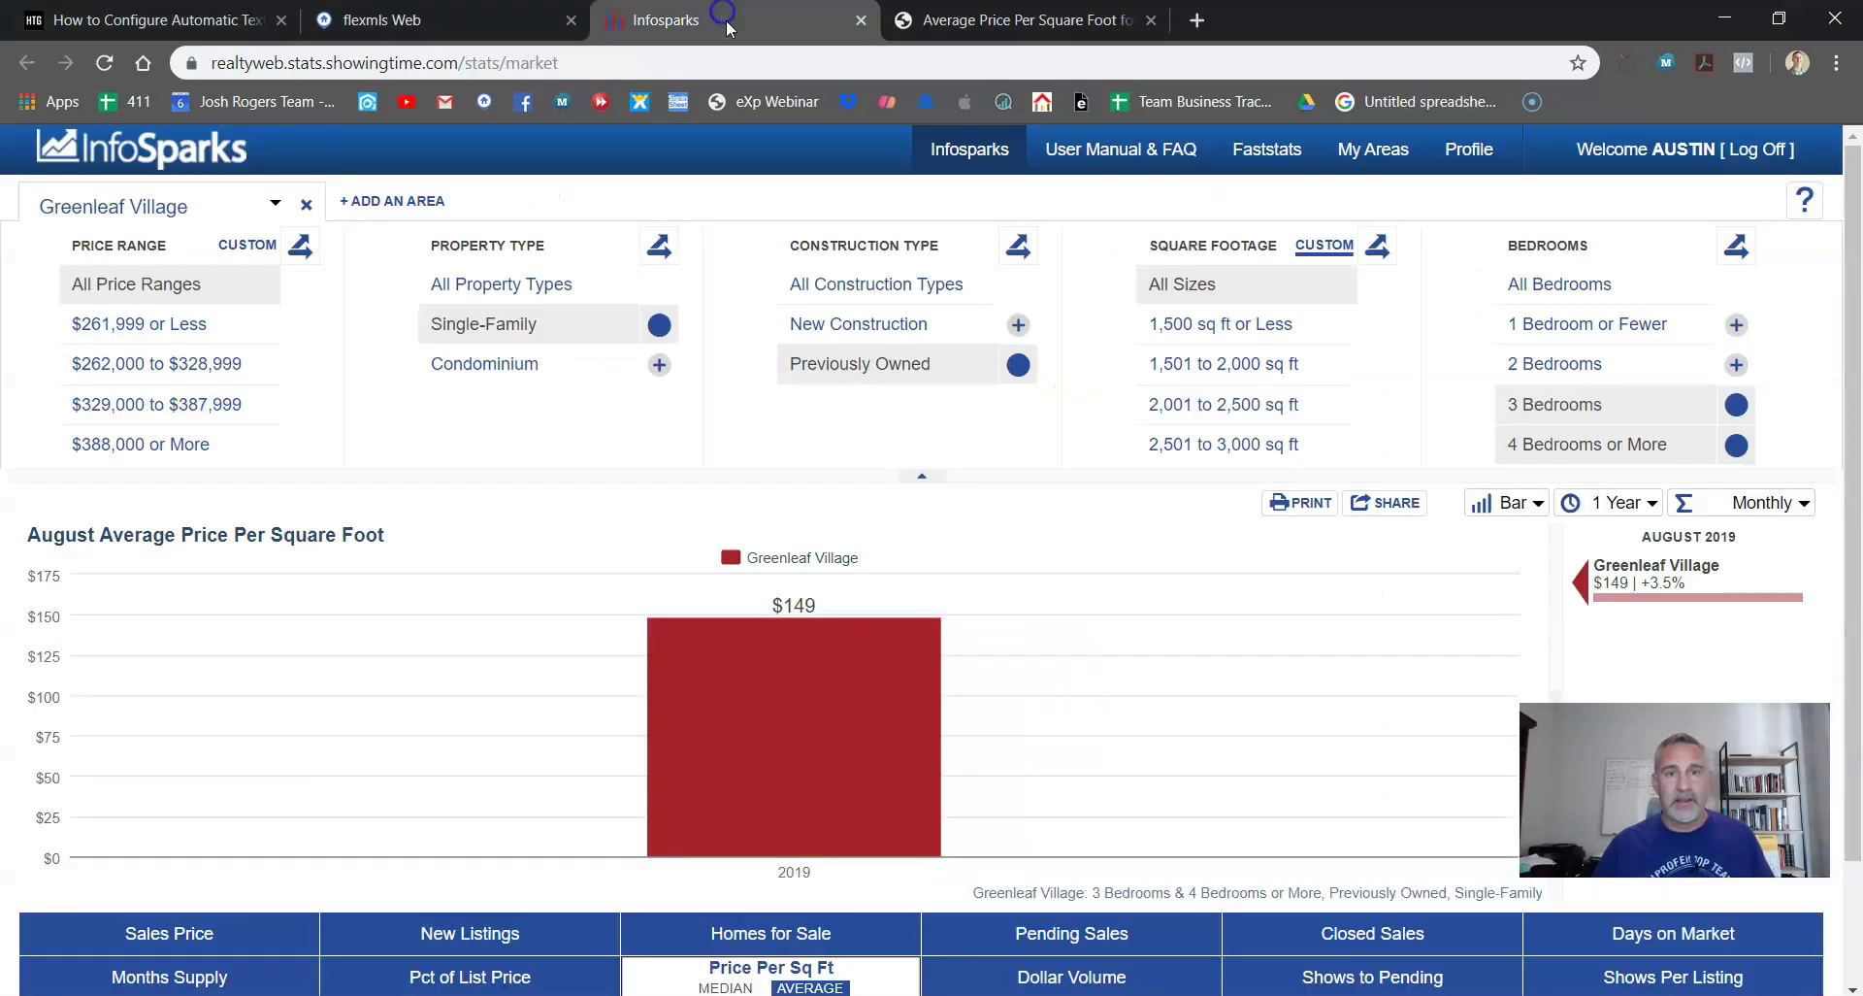
{"action": "left_click", "coordinate": [351, 200]}
{"action": "left_click", "coordinate": [517, 200]}
{"action": "type", "text": "austin"}
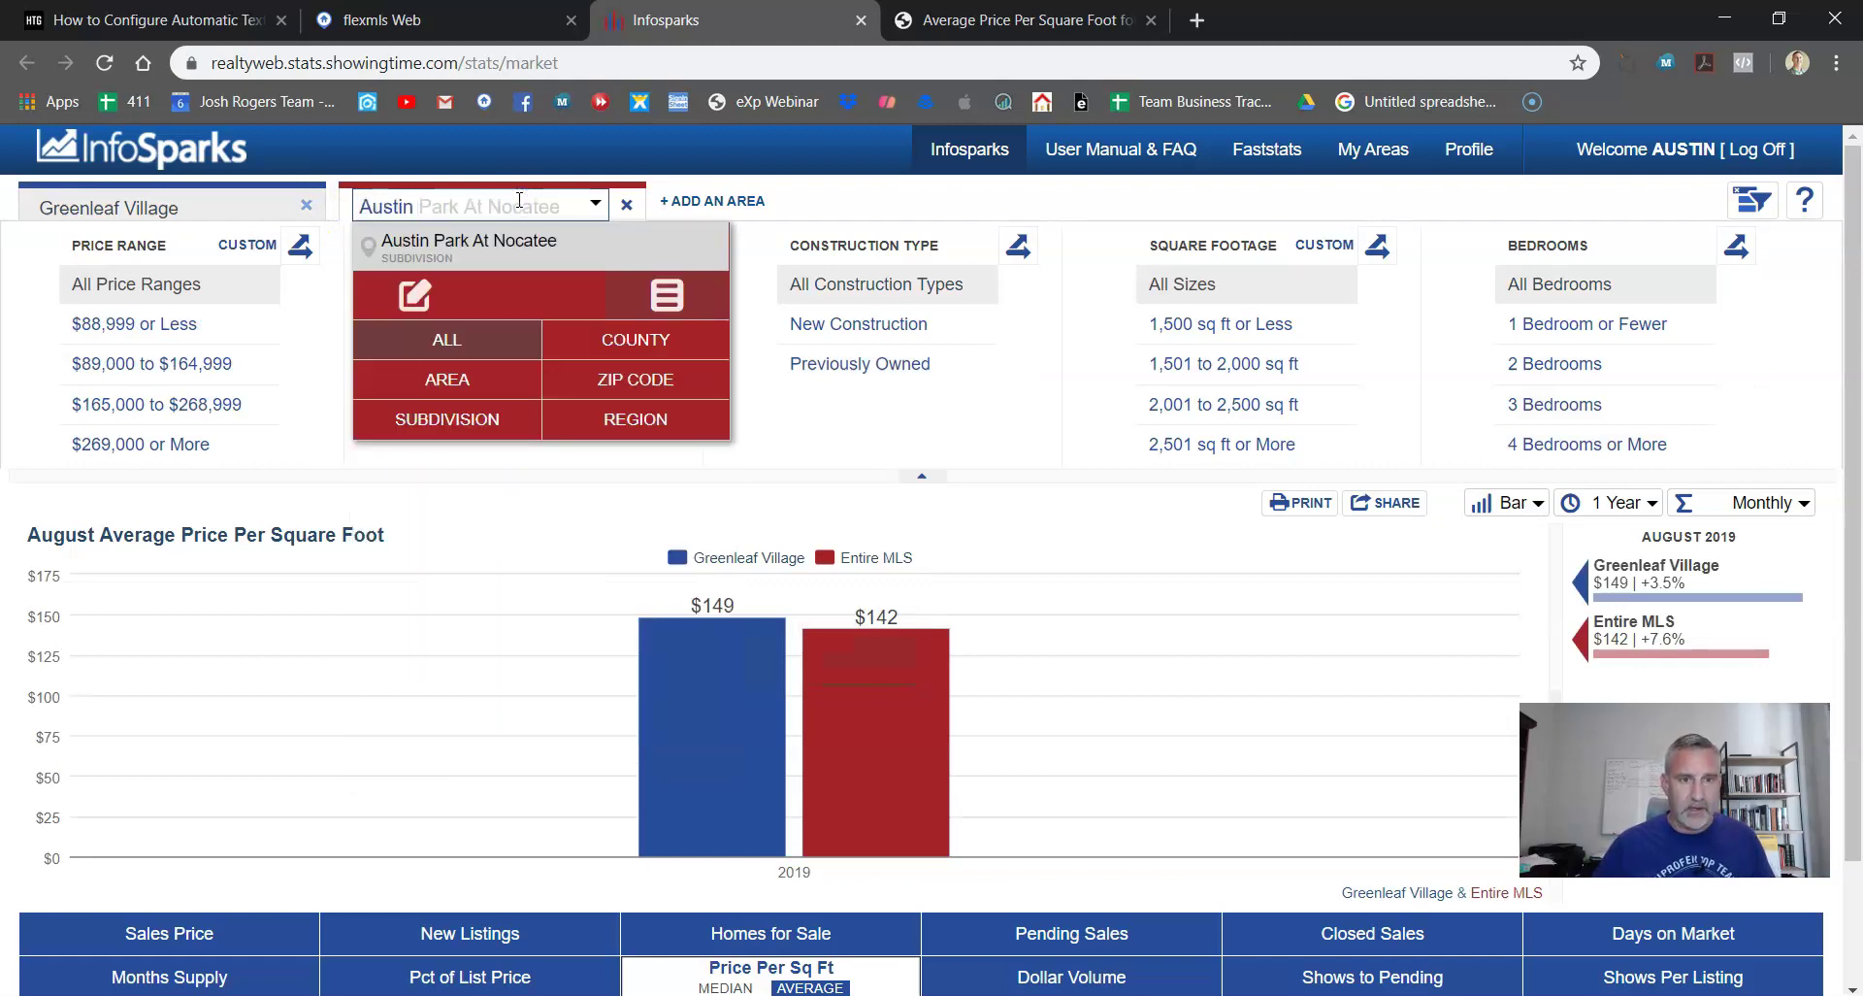
{"action": "left_click", "coordinate": [541, 240]}
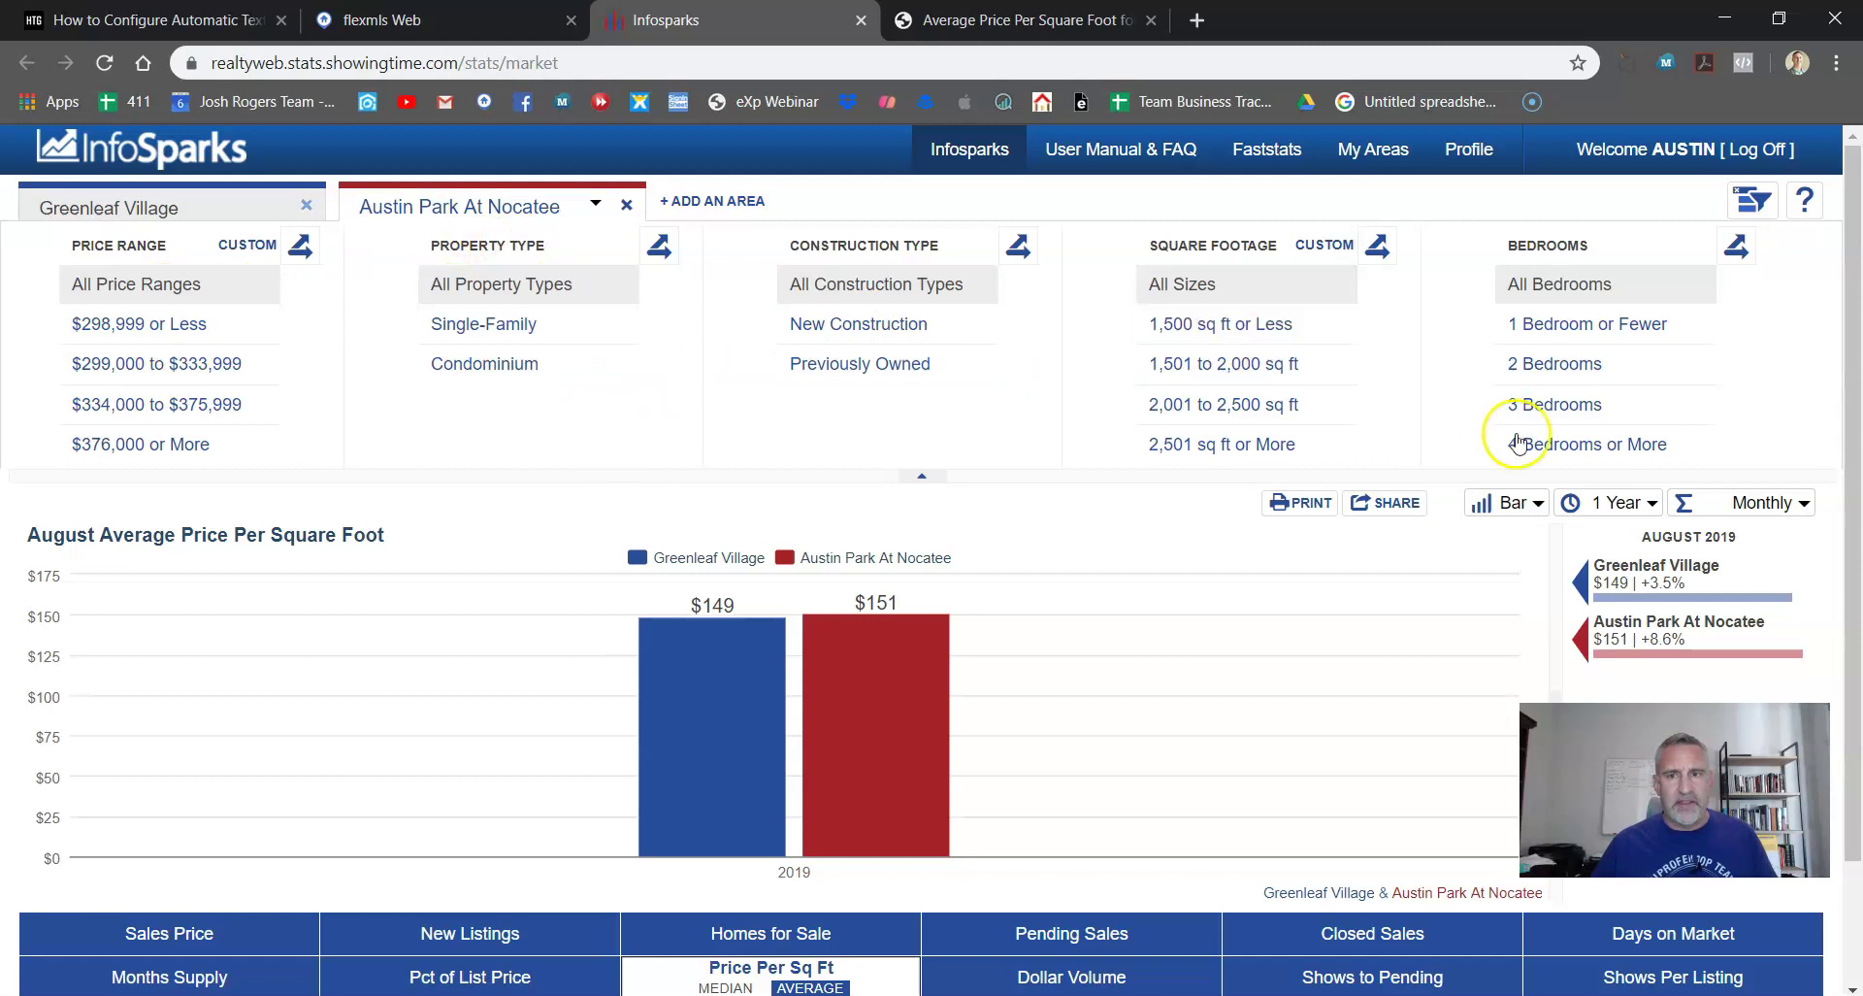
- Compare the filters applied to Greenleaf Village and Austin Park At Nocatee, ending on Greenleaf Village, and check the charted prices
{"action": "mouse_move", "coordinate": [683, 626]}
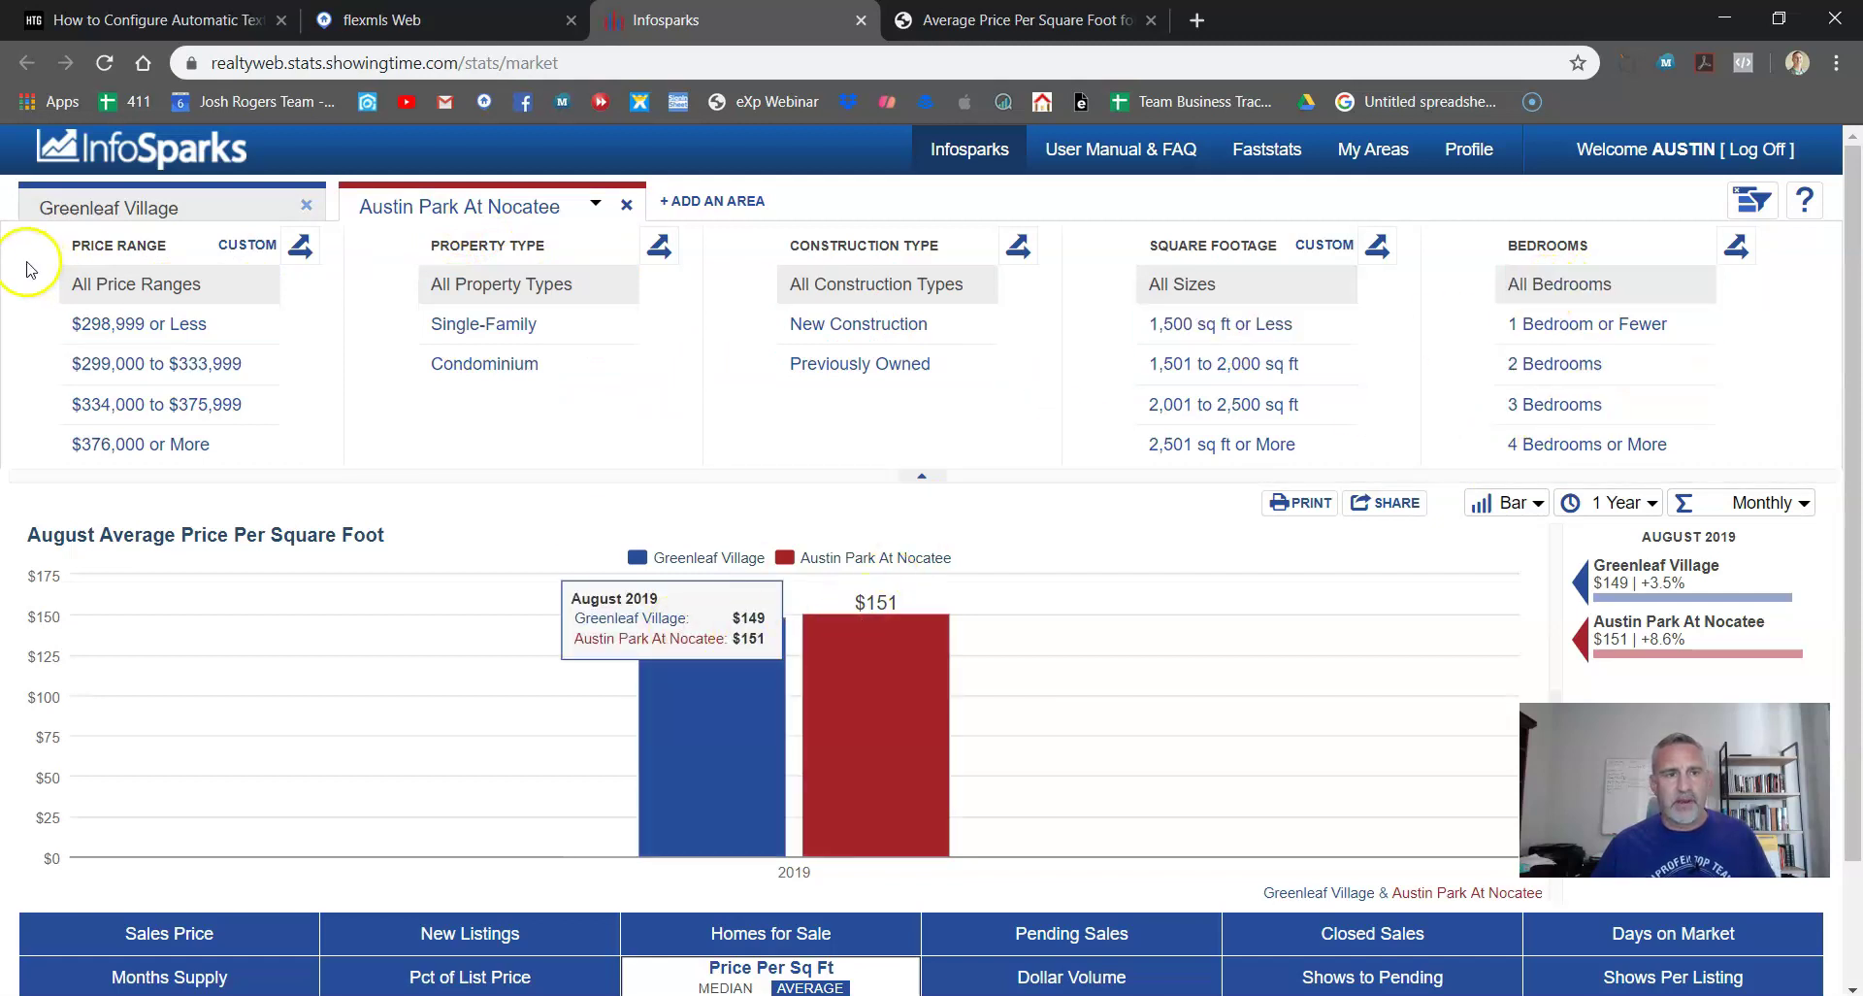
{"action": "left_click", "coordinate": [115, 207]}
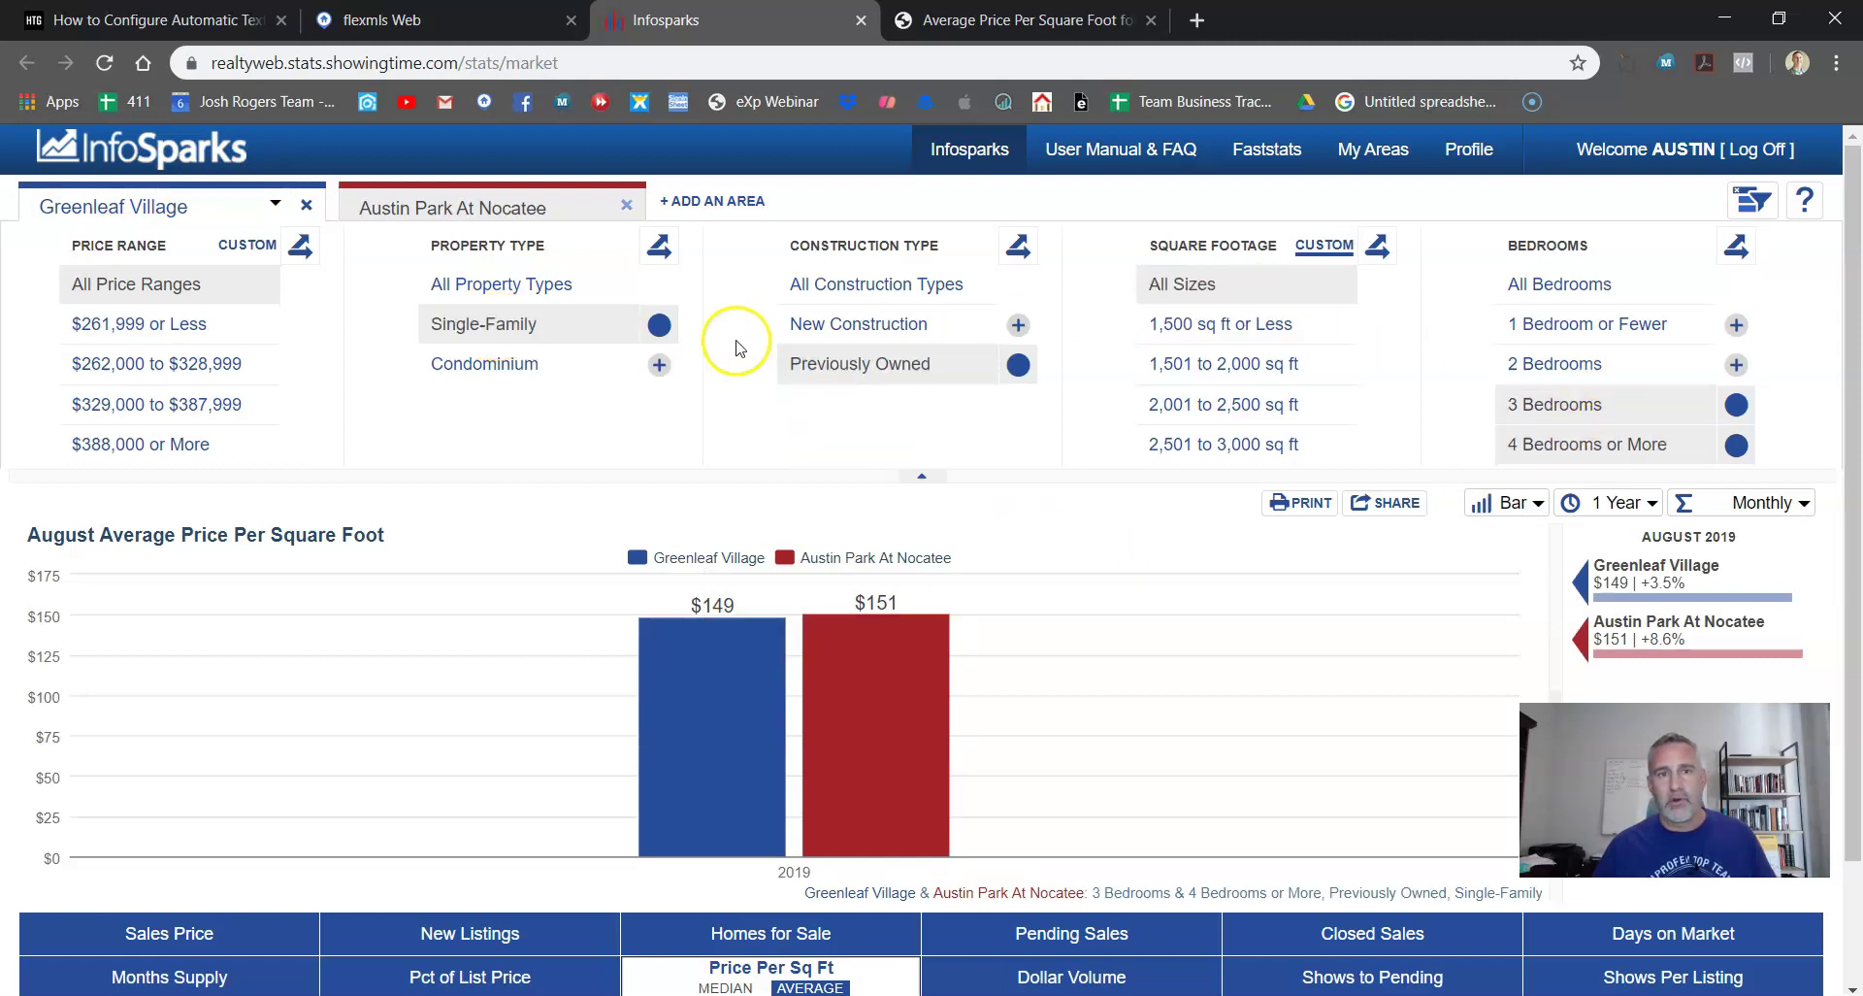
{"action": "left_click", "coordinate": [373, 206]}
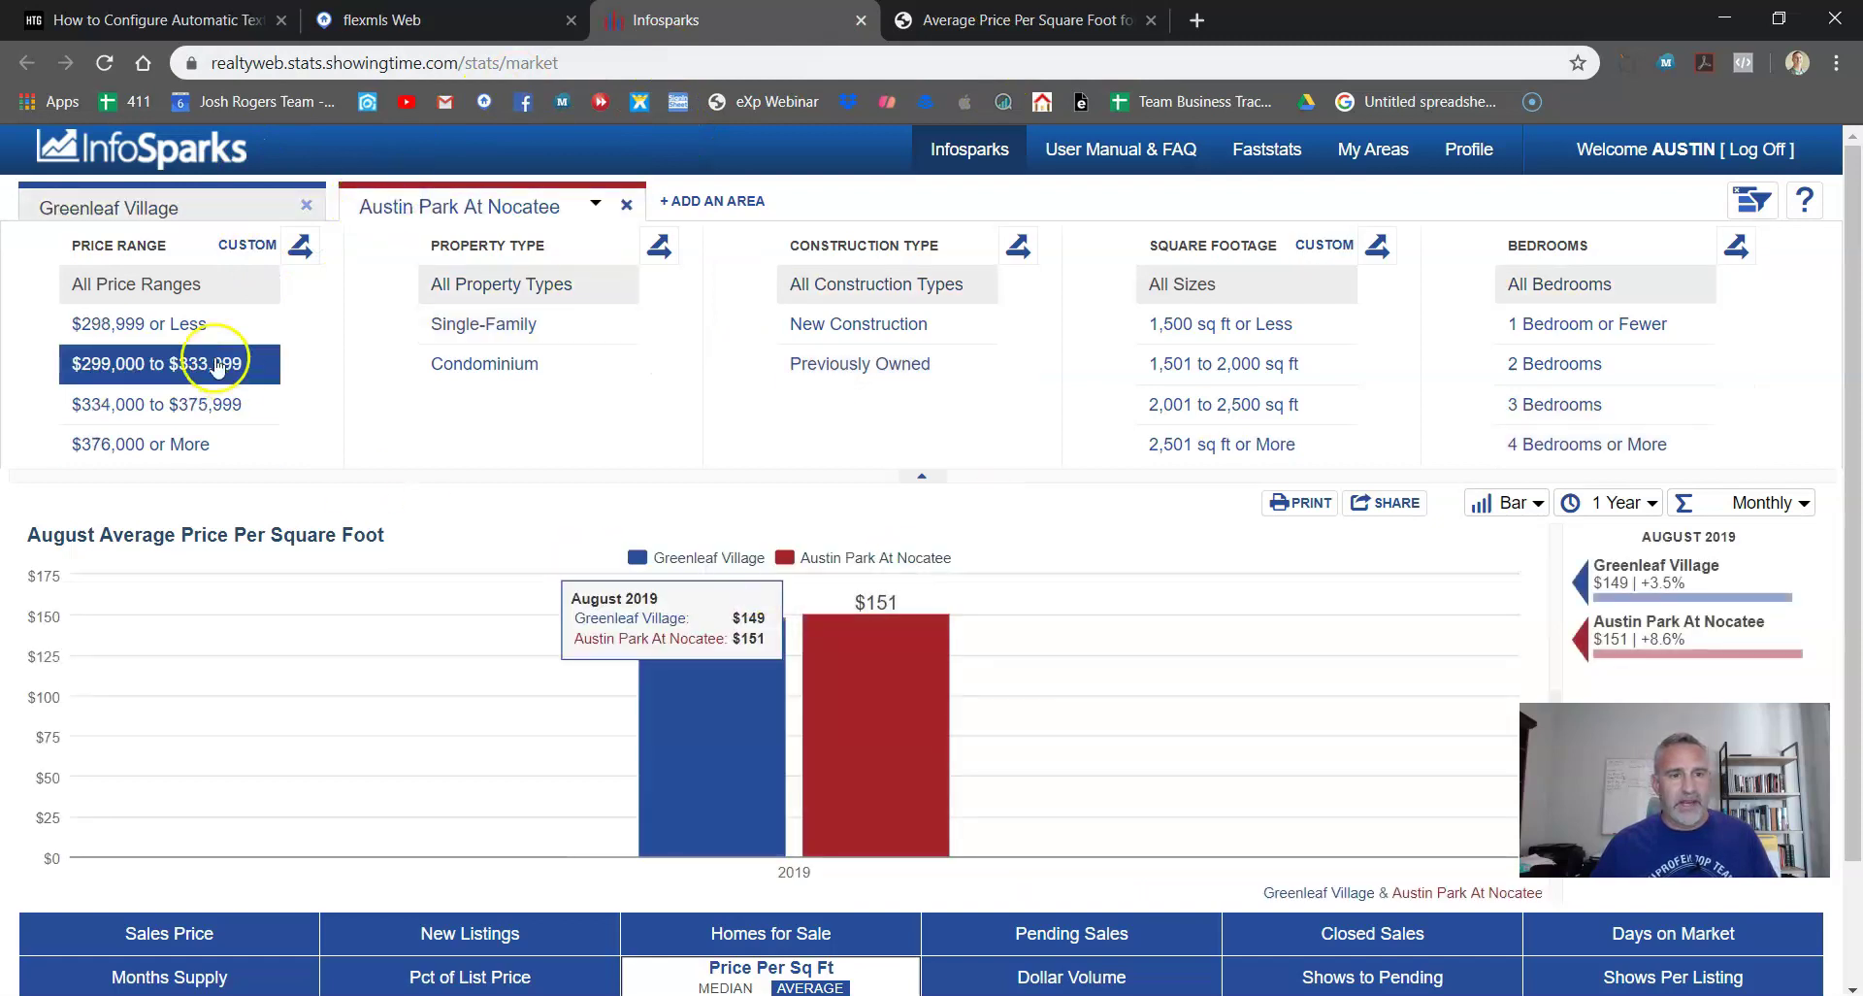
{"action": "left_click", "coordinate": [197, 206]}
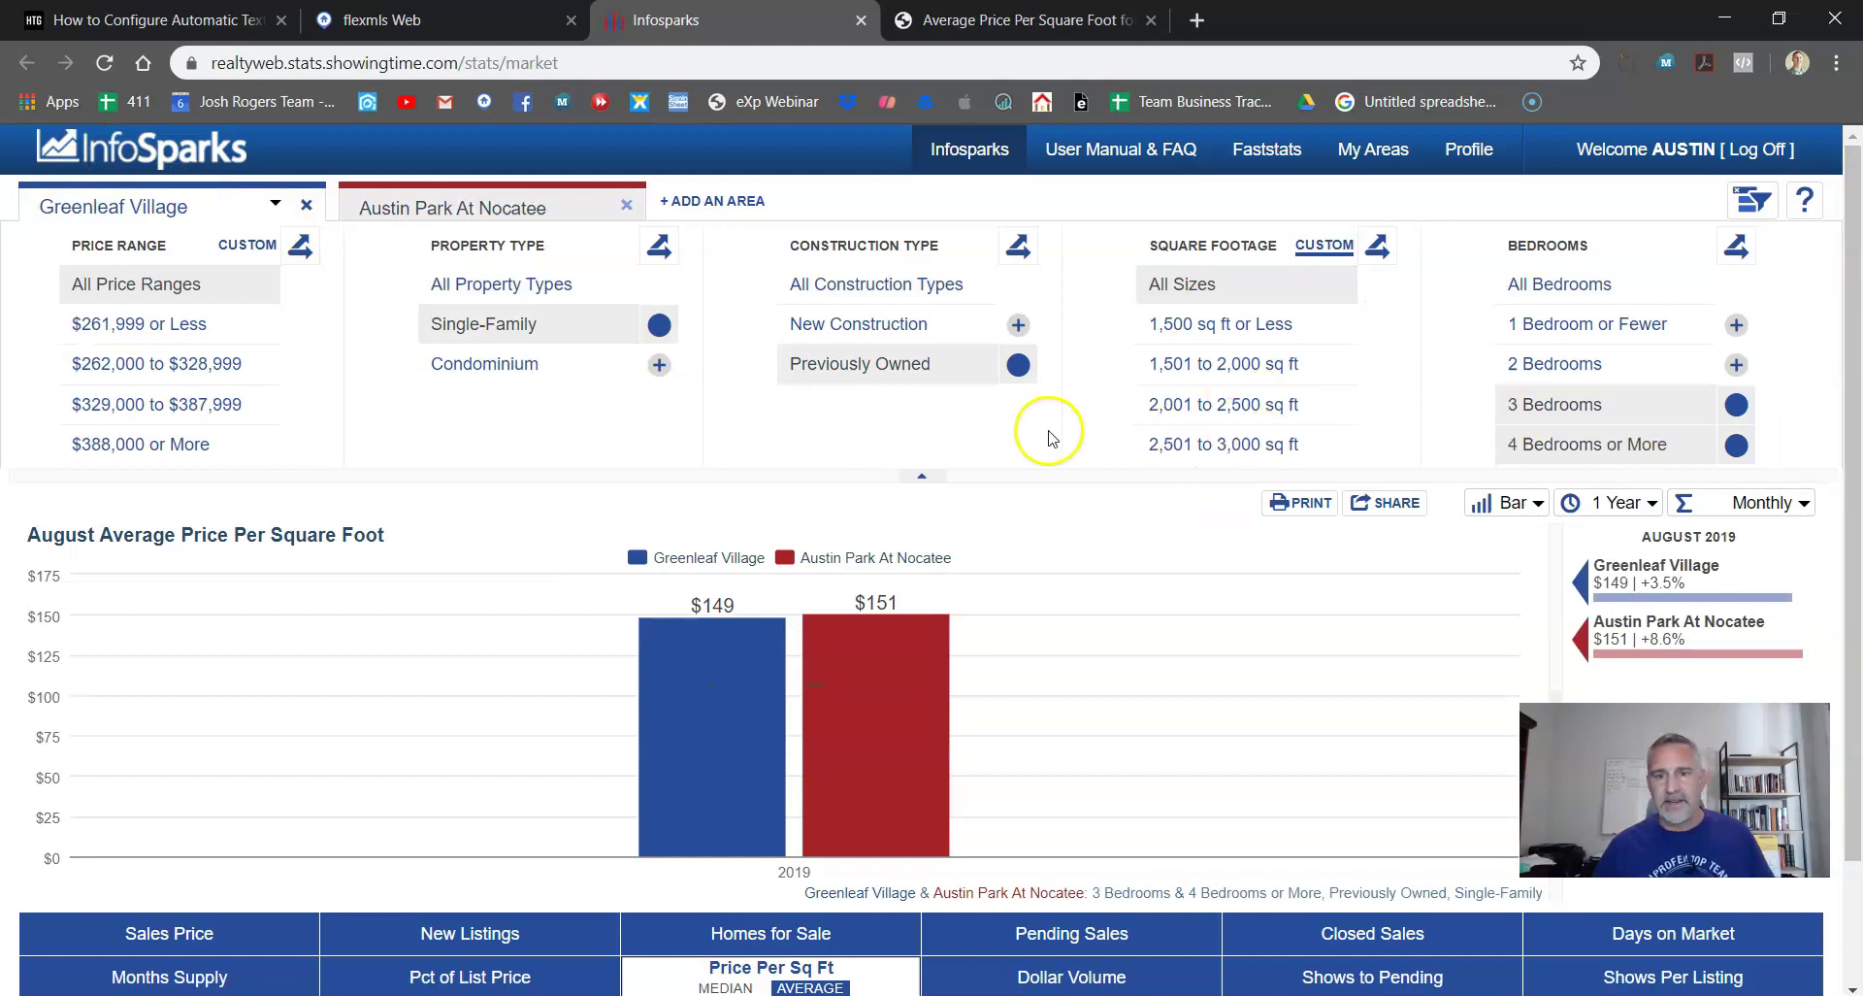
{"action": "mouse_move", "coordinate": [784, 607]}
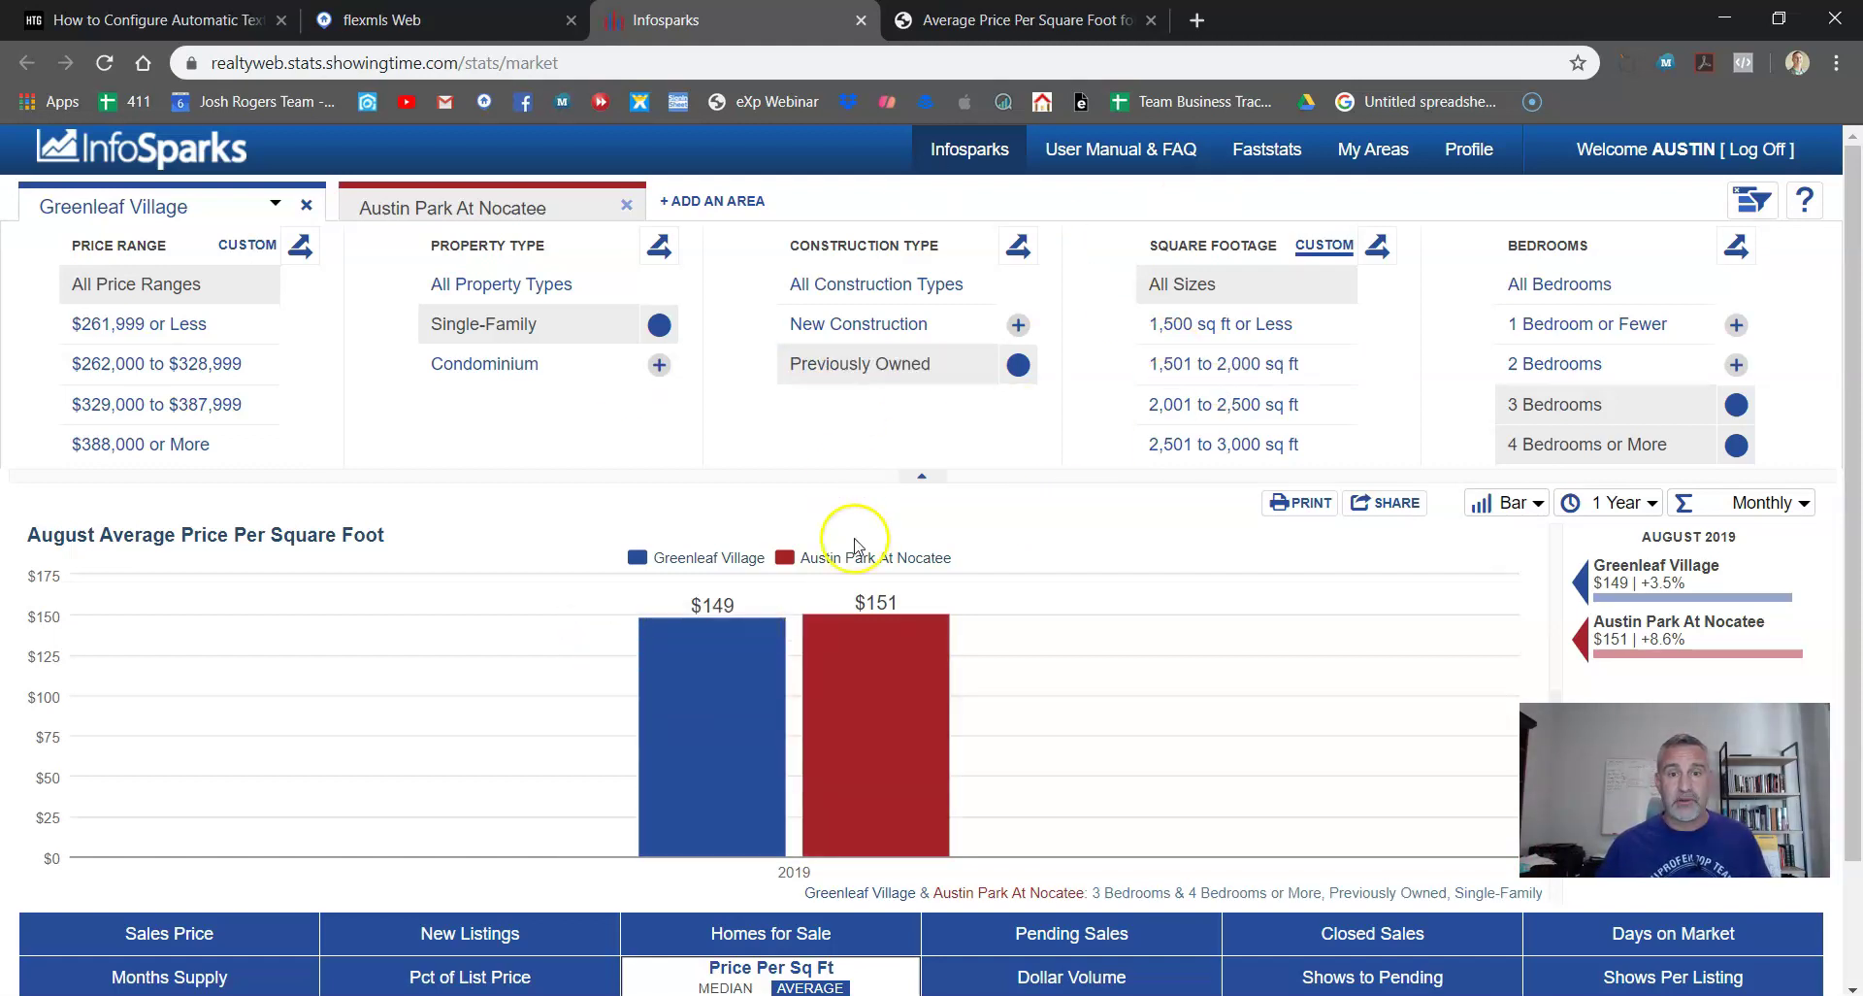
- Share the two-area price per square foot comparison as a static PDF and open it for viewing and printing
{"action": "left_click", "coordinate": [1386, 499]}
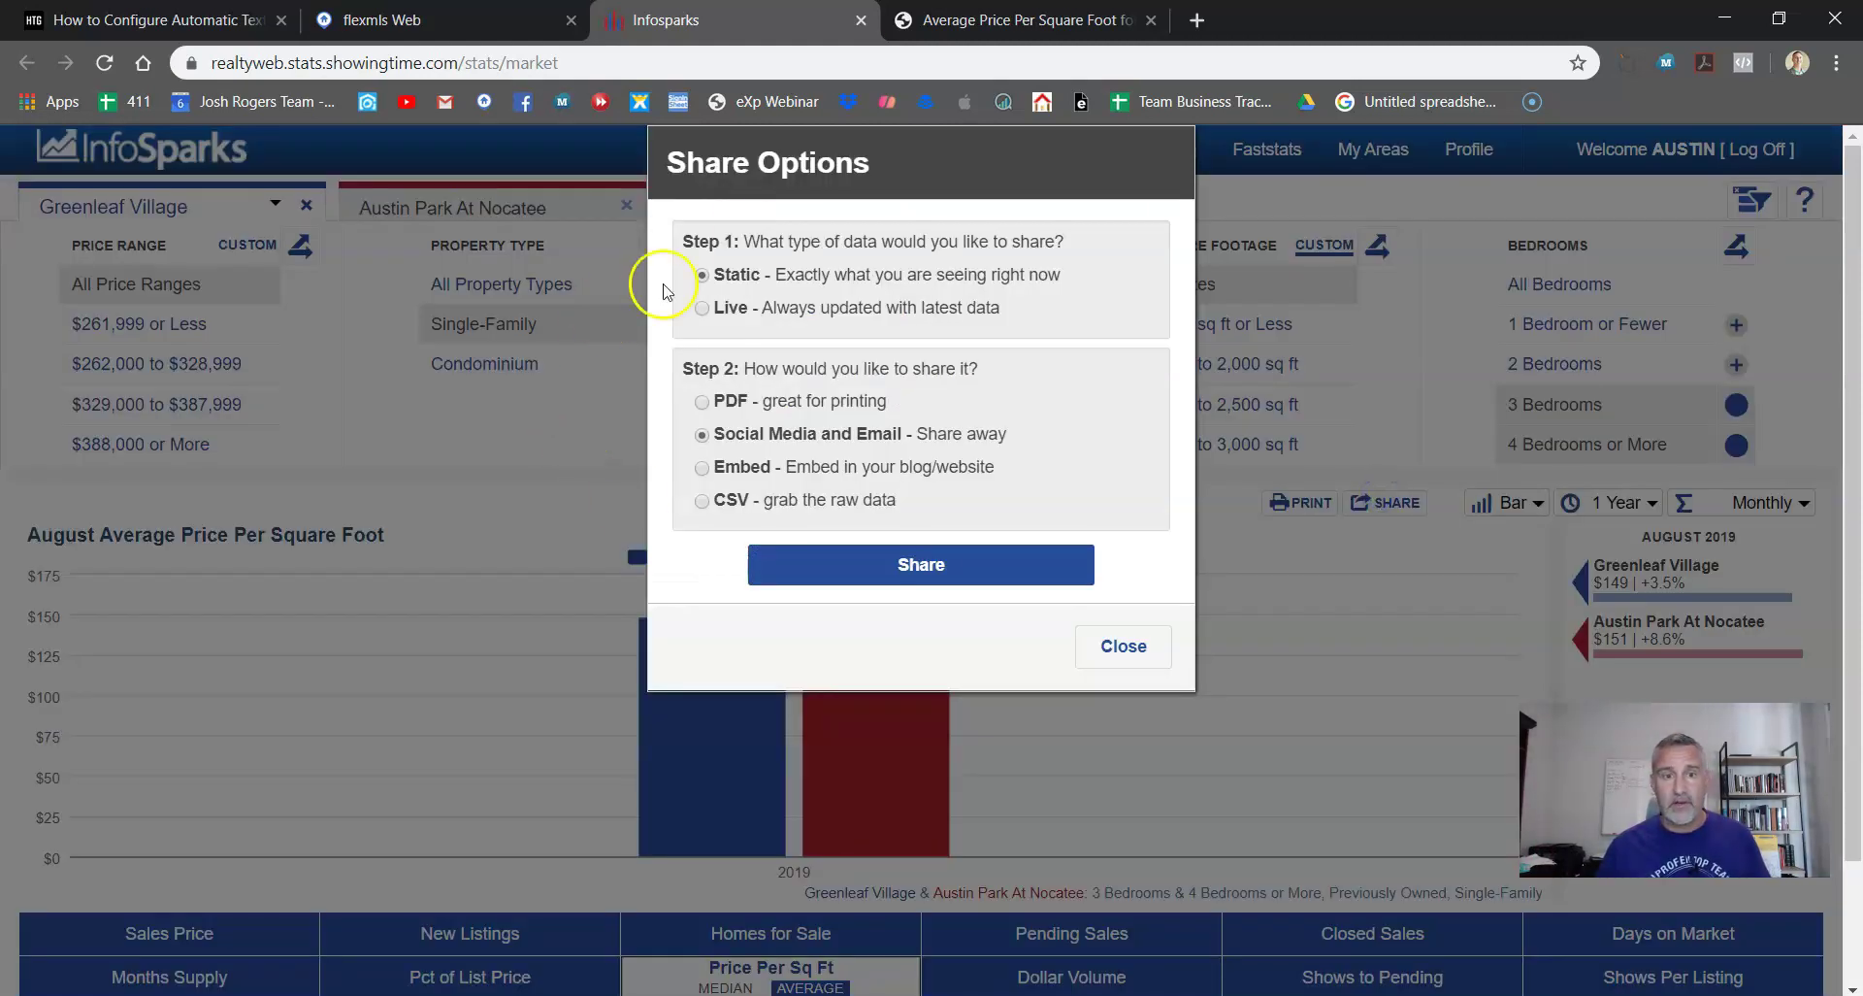
{"action": "left_click", "coordinate": [791, 400]}
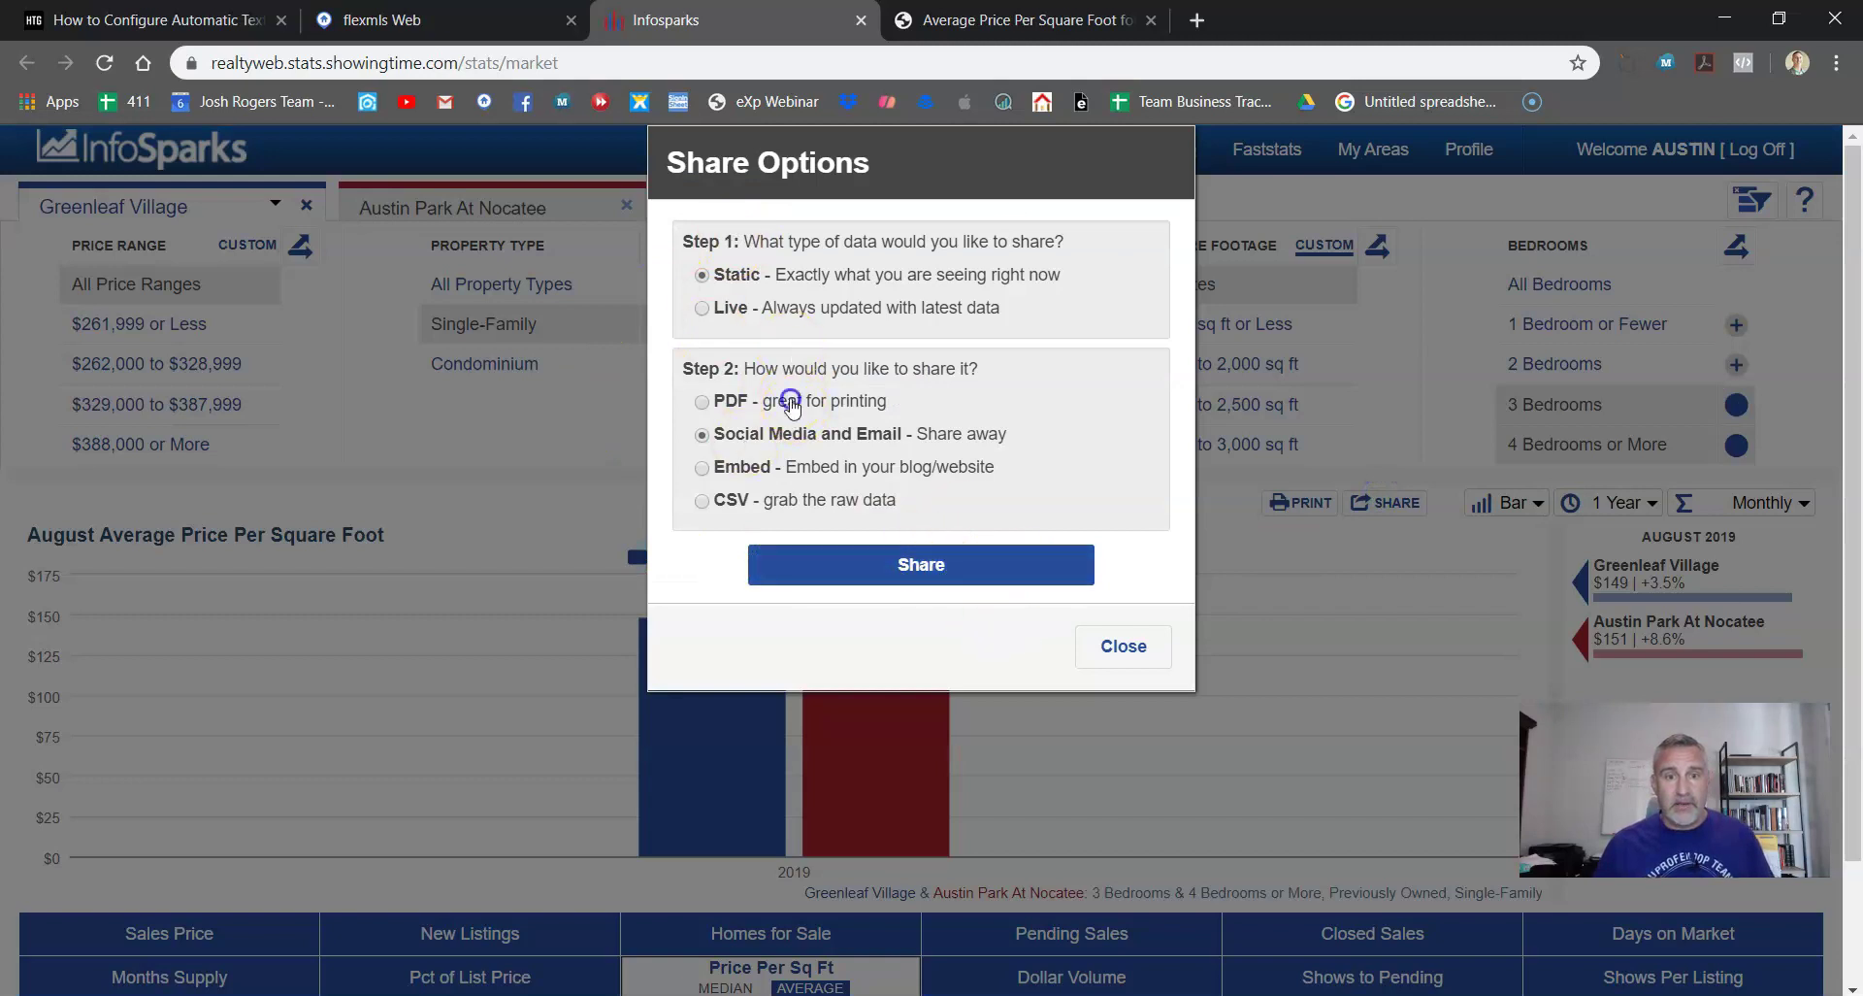
{"action": "left_click", "coordinate": [852, 556]}
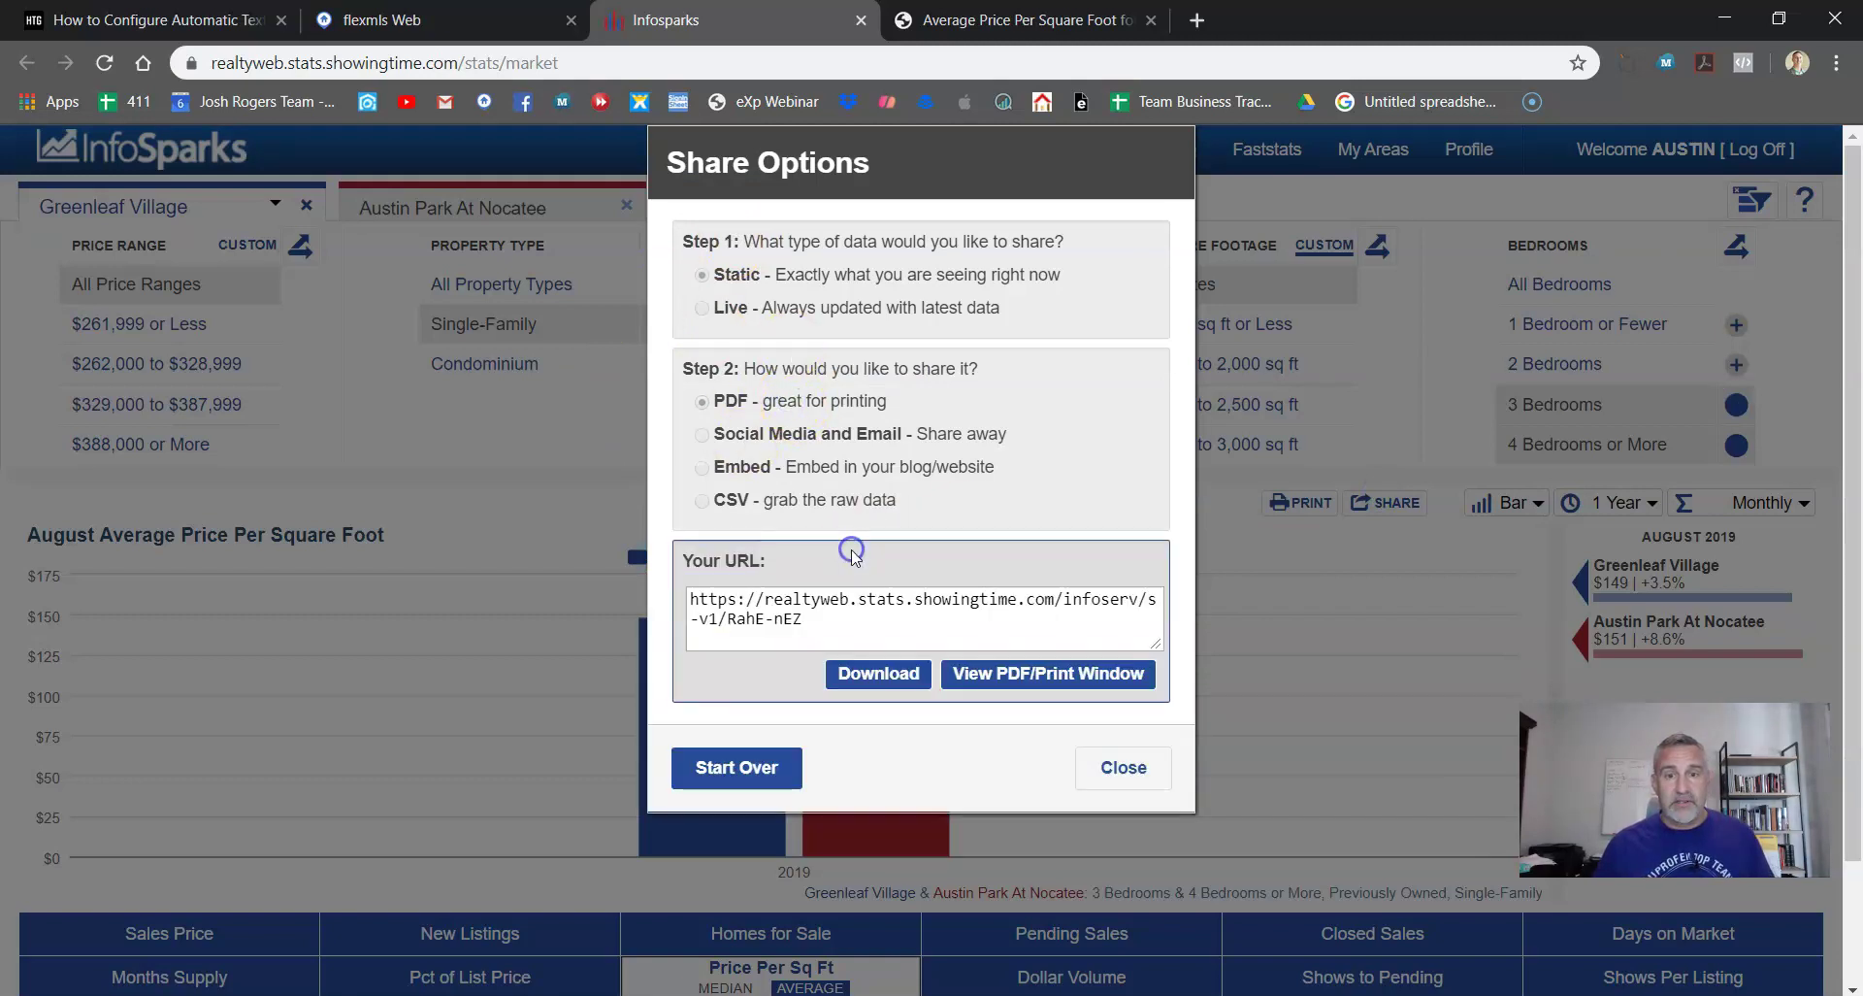
{"action": "left_click", "coordinate": [996, 666]}
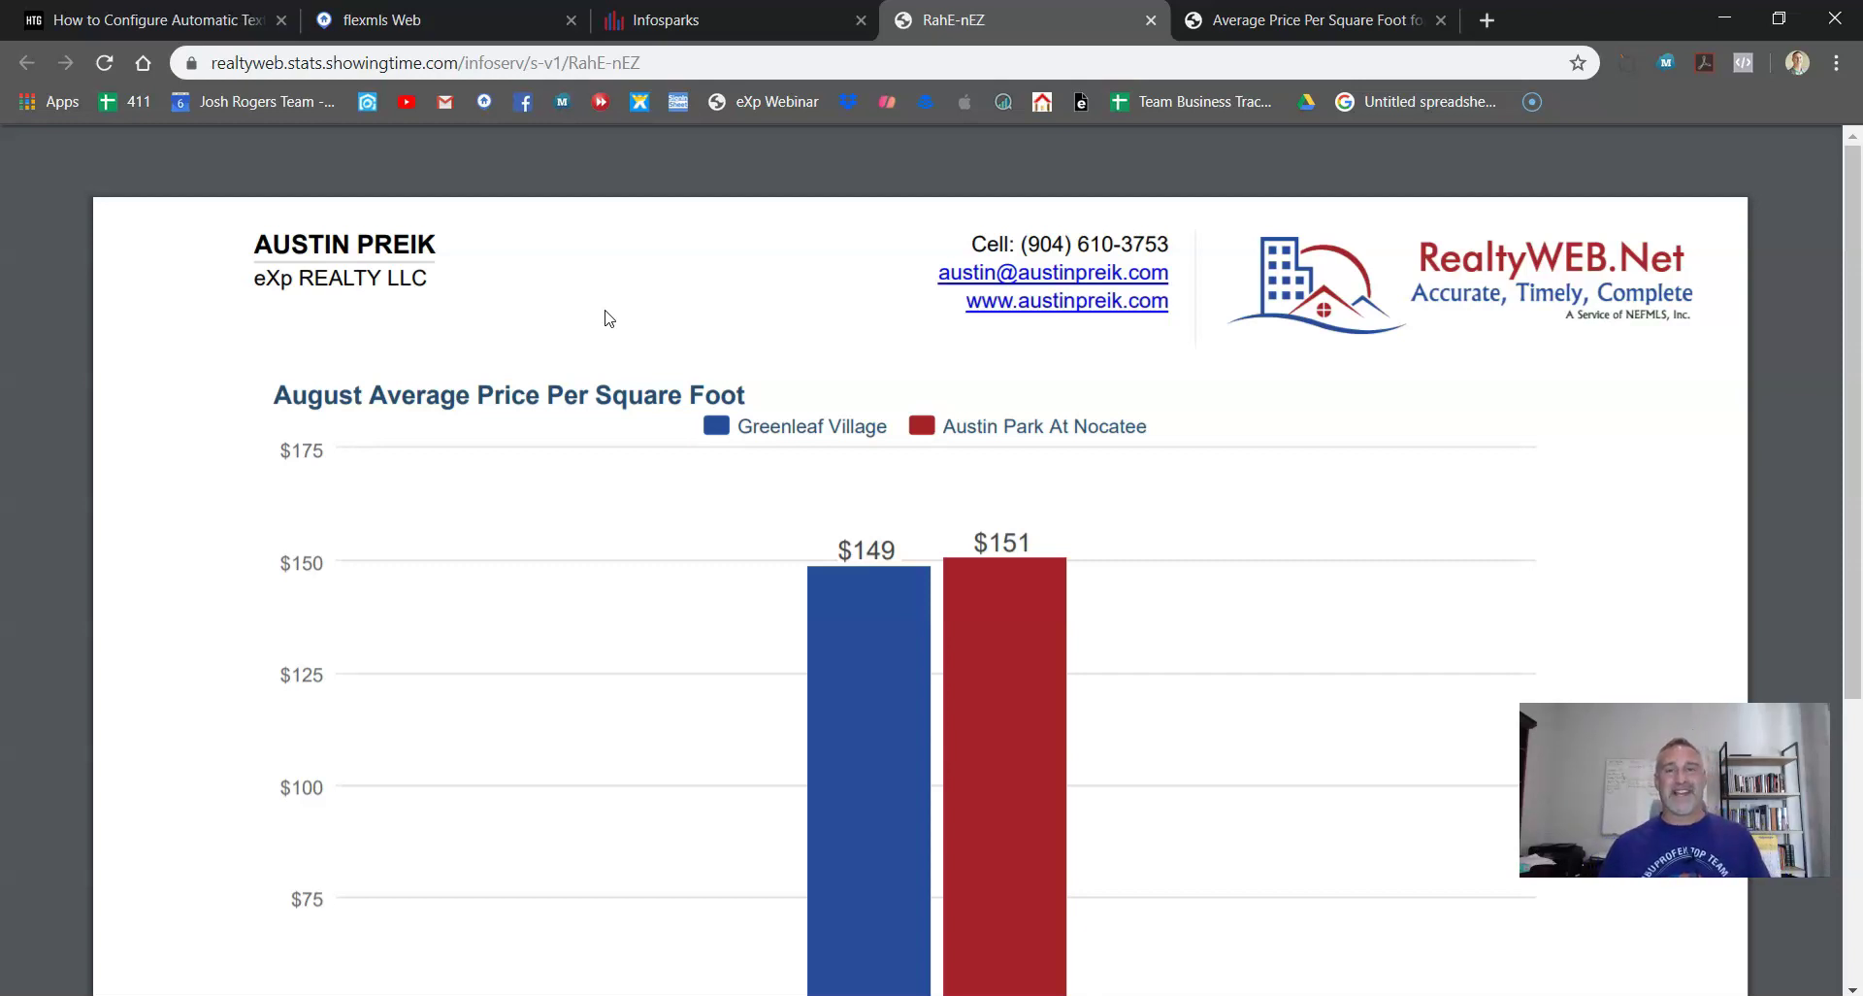
{"action": "left_click", "coordinate": [686, 305]}
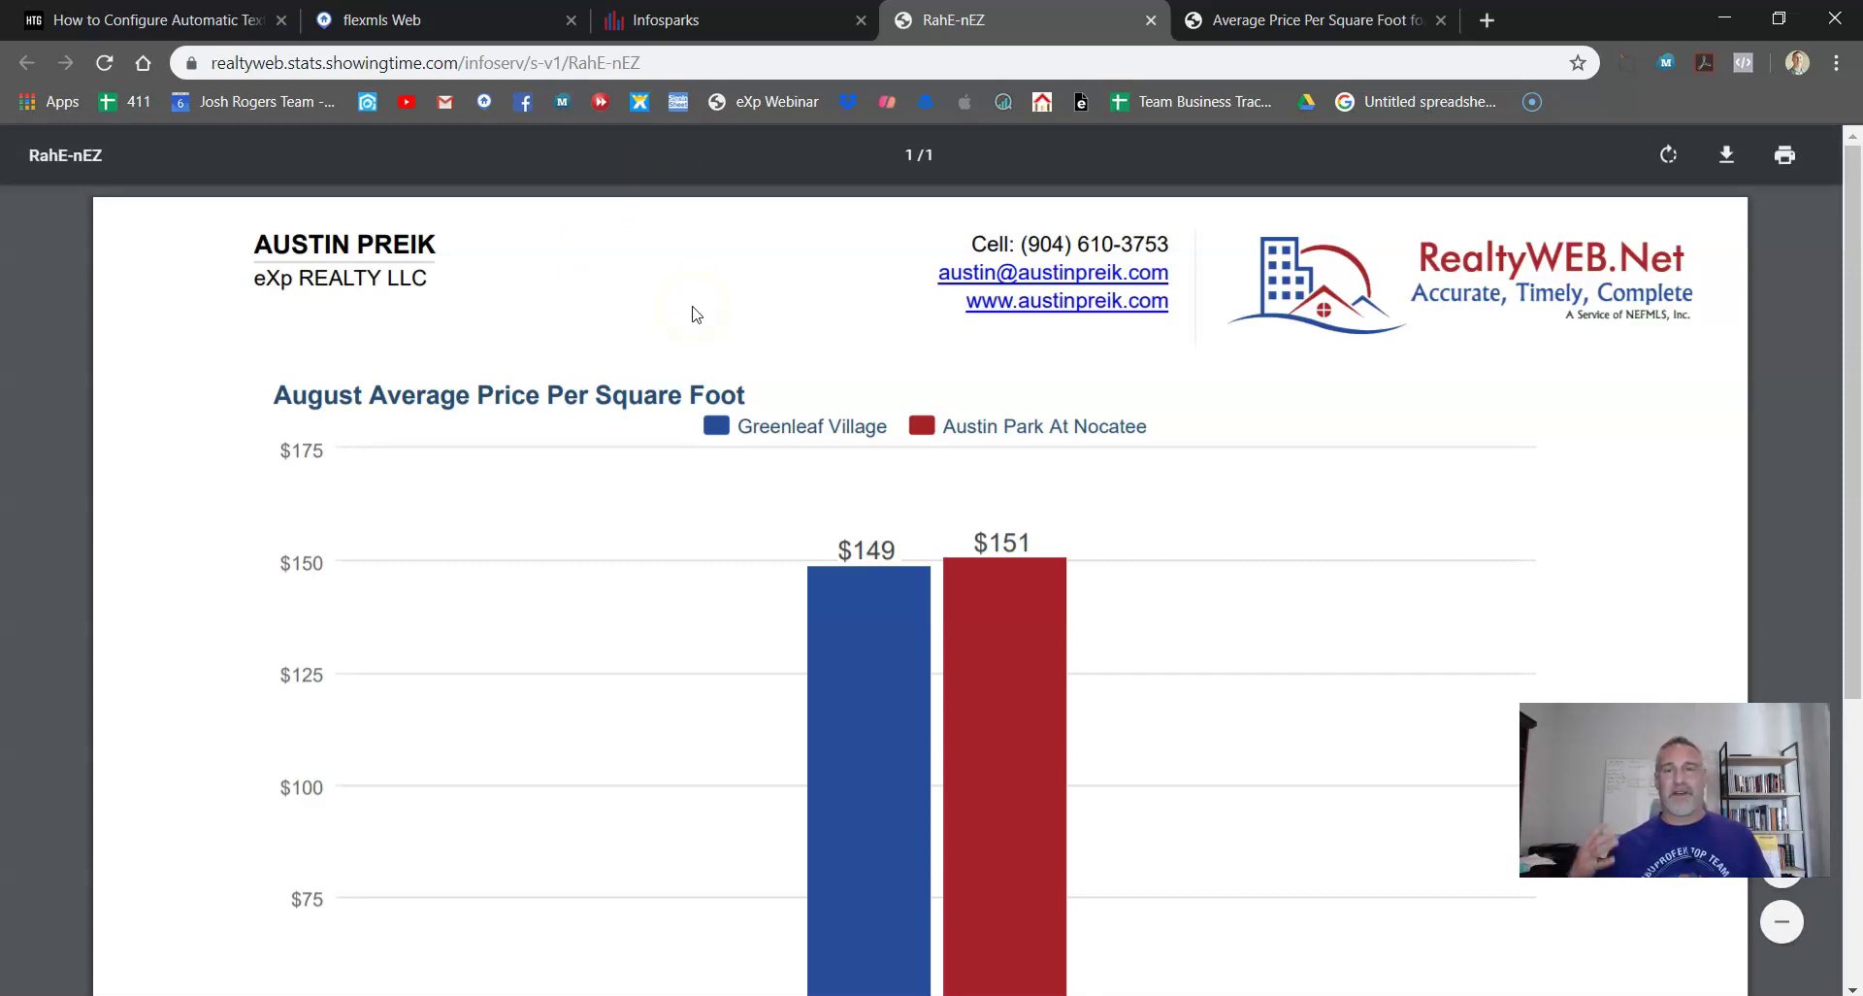
{"action": "left_click", "coordinate": [707, 307]}
{"action": "left_click", "coordinate": [1228, 439]}
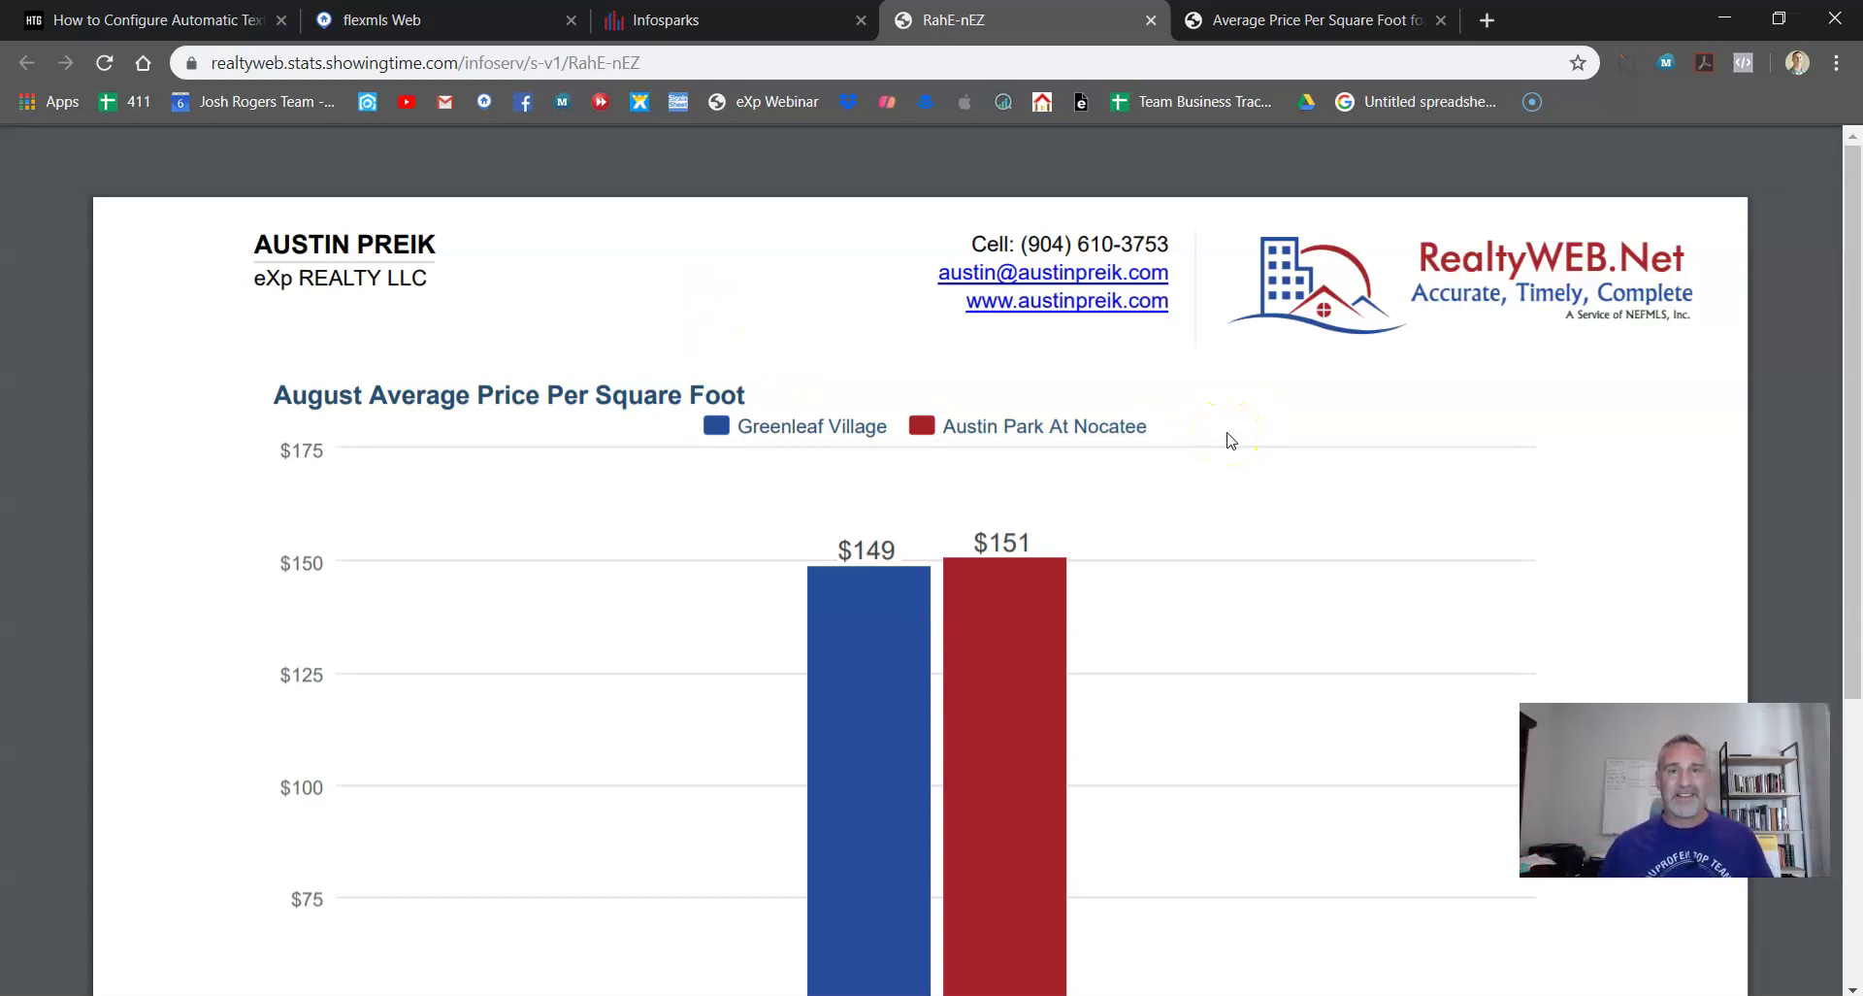